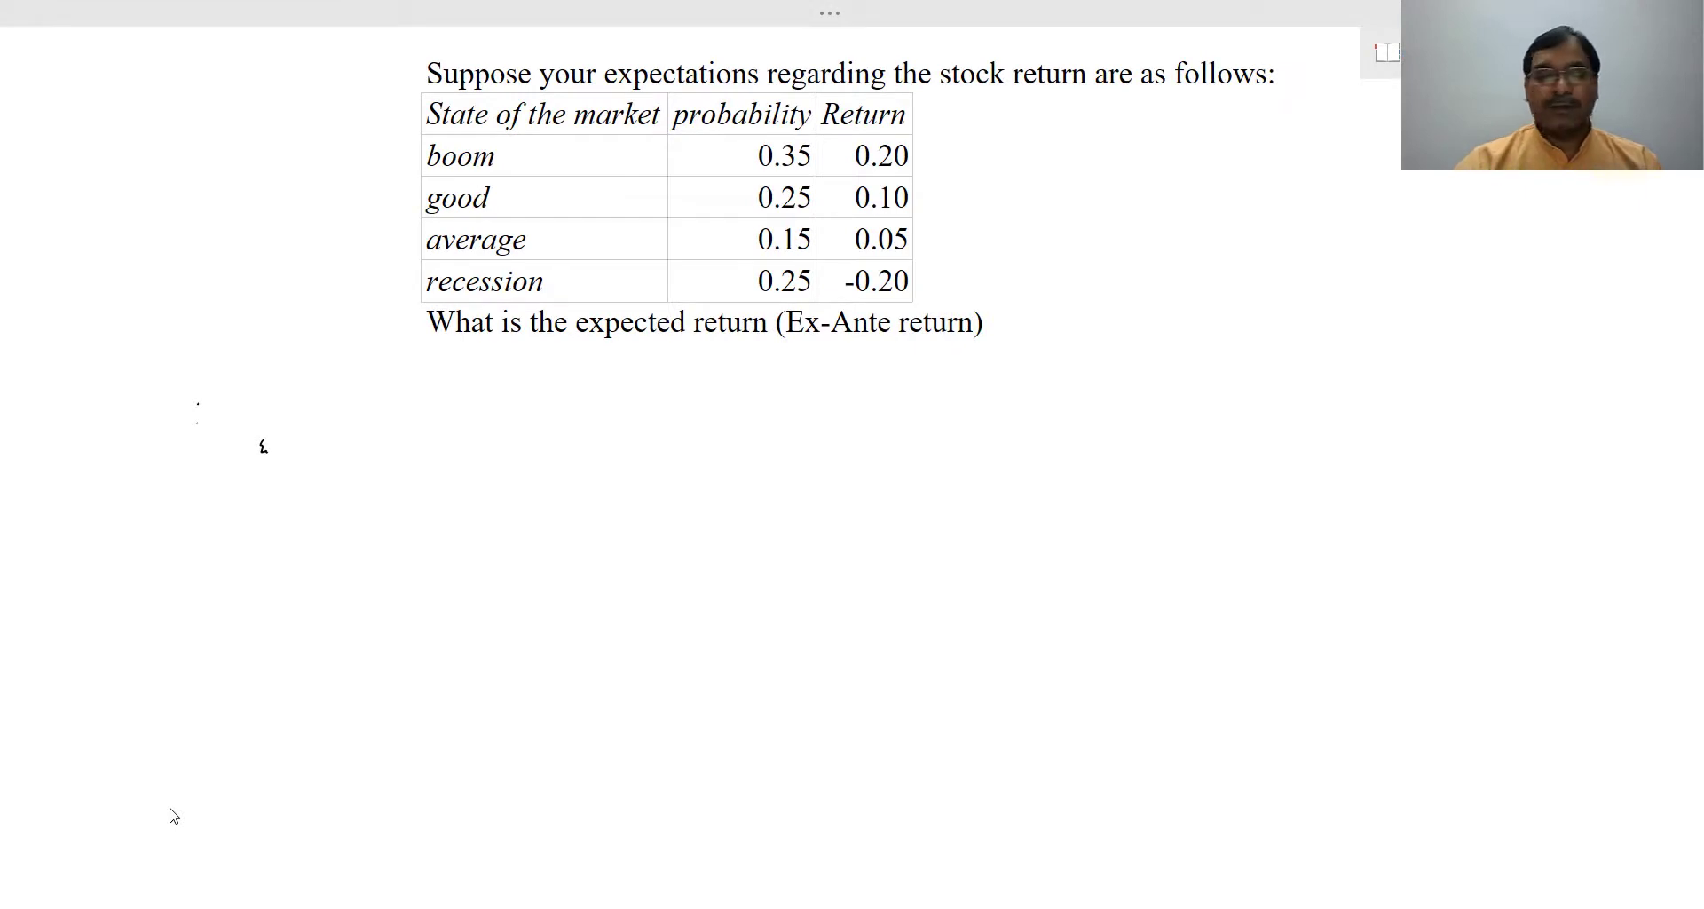
Ink an arrow at the State of the market header and tick the boom, good, average and recession rows
{"action": "mouse_move", "coordinate": [366, 123]}
{"action": "left_mouse_down"}
{"action": "mouse_move", "coordinate": [419, 119]}
{"action": "mouse_move", "coordinate": [407, 129]}
{"action": "left_mouse_up"}
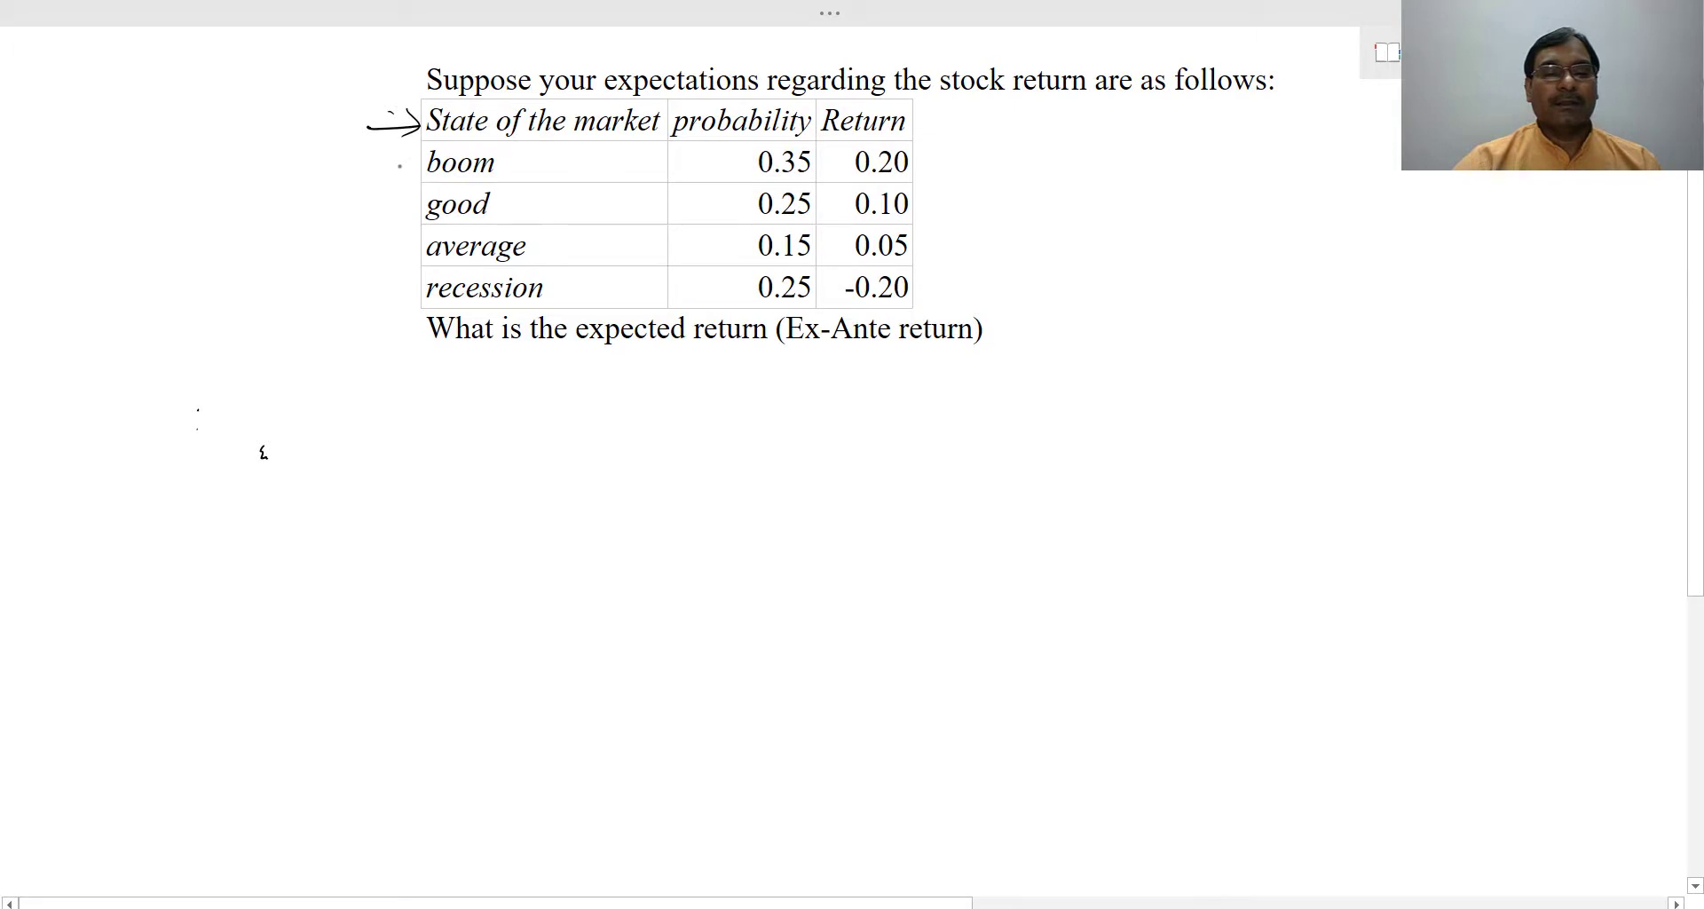
{"action": "left_click_drag", "start_coordinate": [383, 164], "coordinate": [415, 154]}
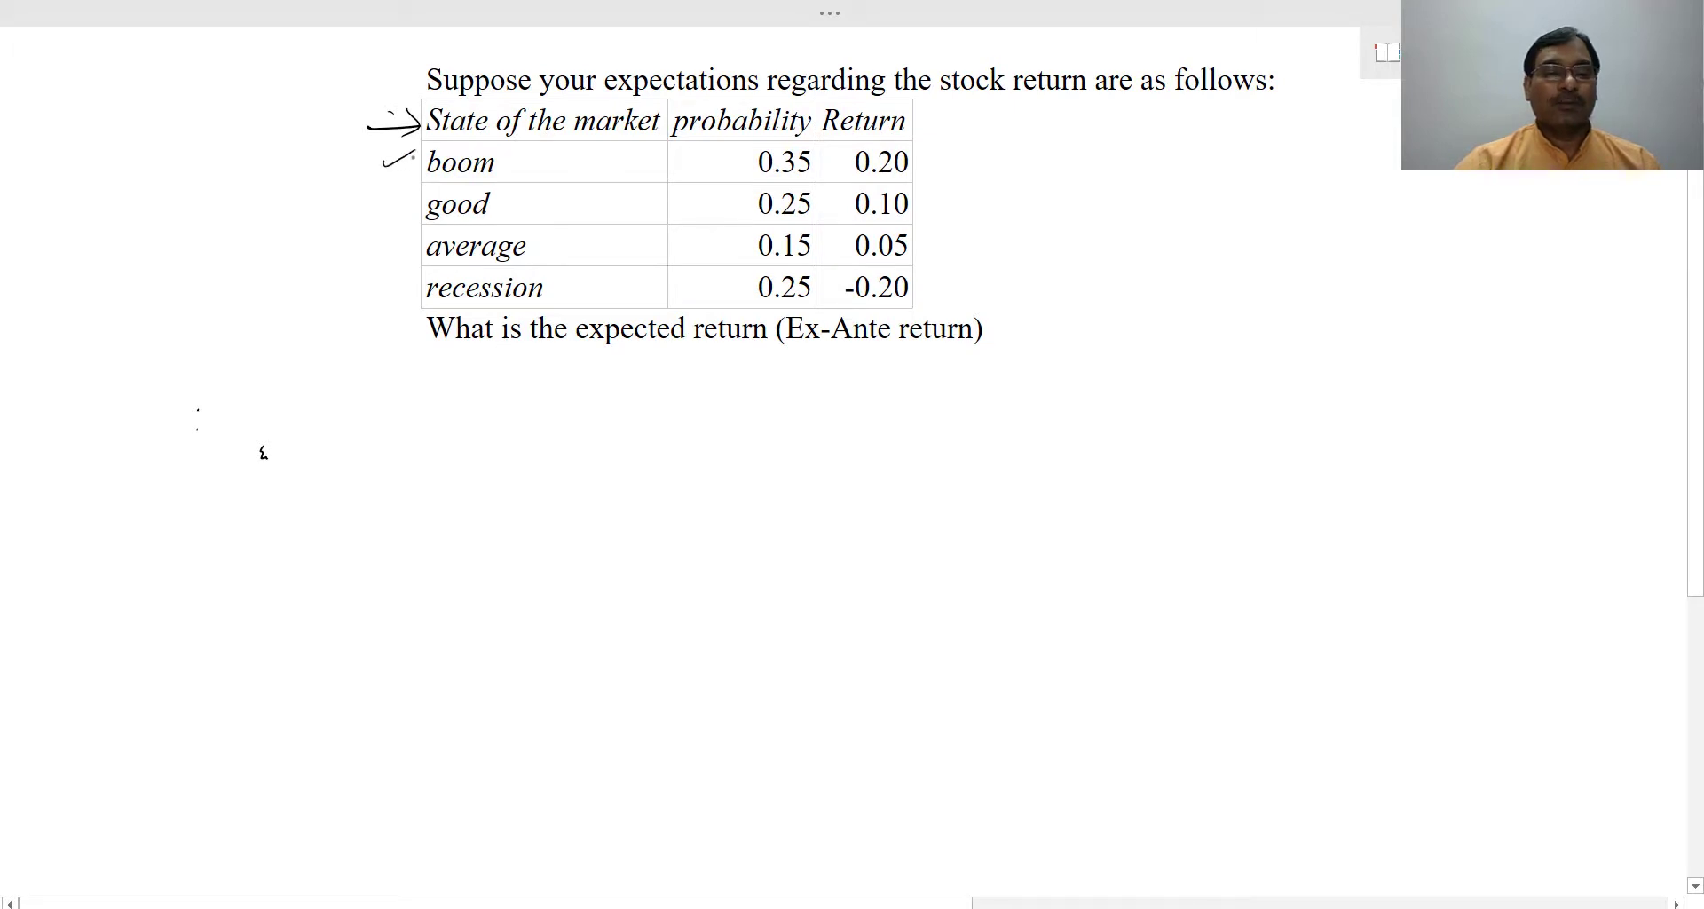
{"action": "left_click_drag", "start_coordinate": [360, 255], "coordinate": [391, 240]}
{"action": "left_click_drag", "start_coordinate": [356, 297], "coordinate": [387, 280]}
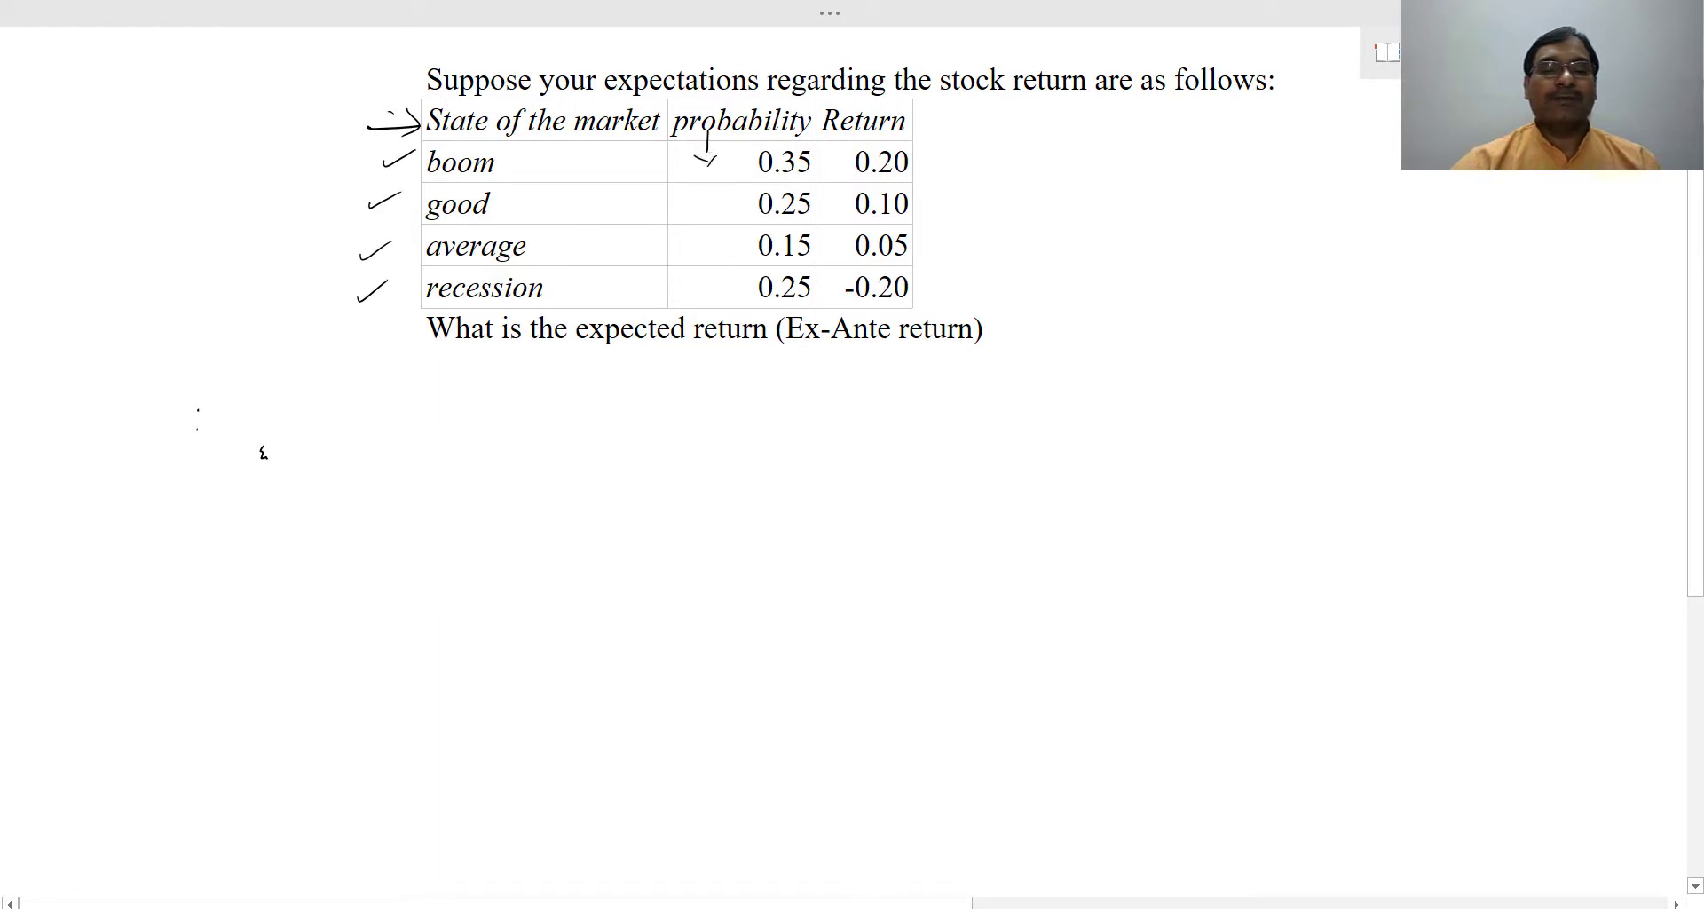
Handwrite E(r) = Σ p(s)* below the question
{"action": "scroll", "coordinate": [920, 125], "scroll_direction": "up", "scroll_amount": 1}
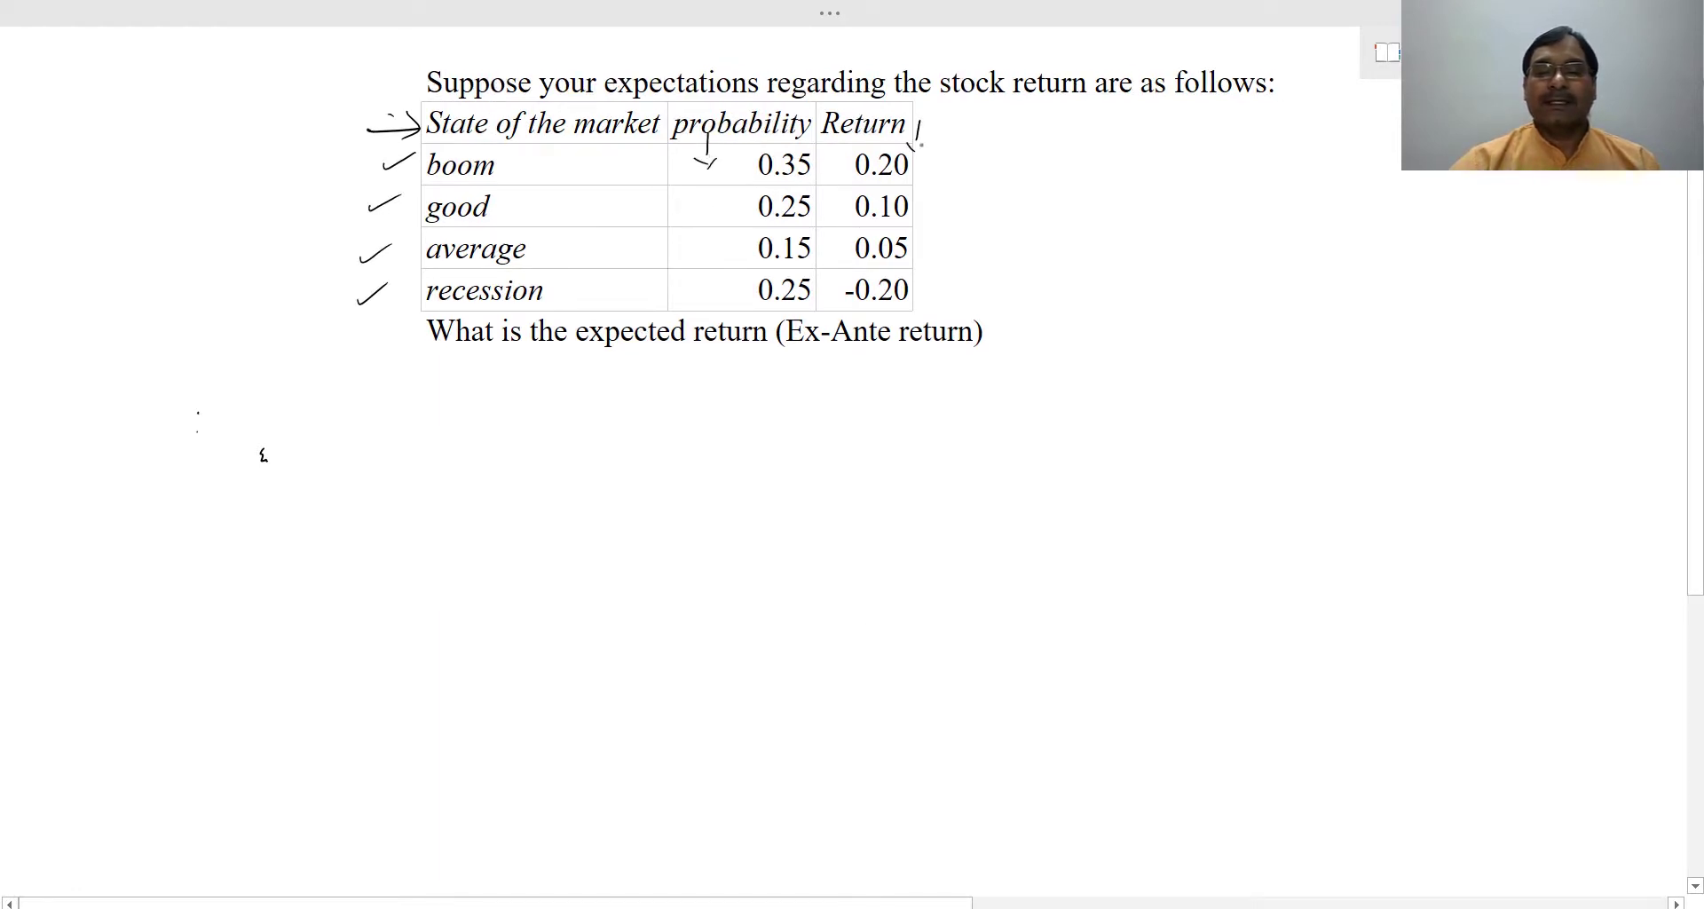
{"action": "scroll", "coordinate": [799, 852], "scroll_direction": "down", "scroll_amount": 1}
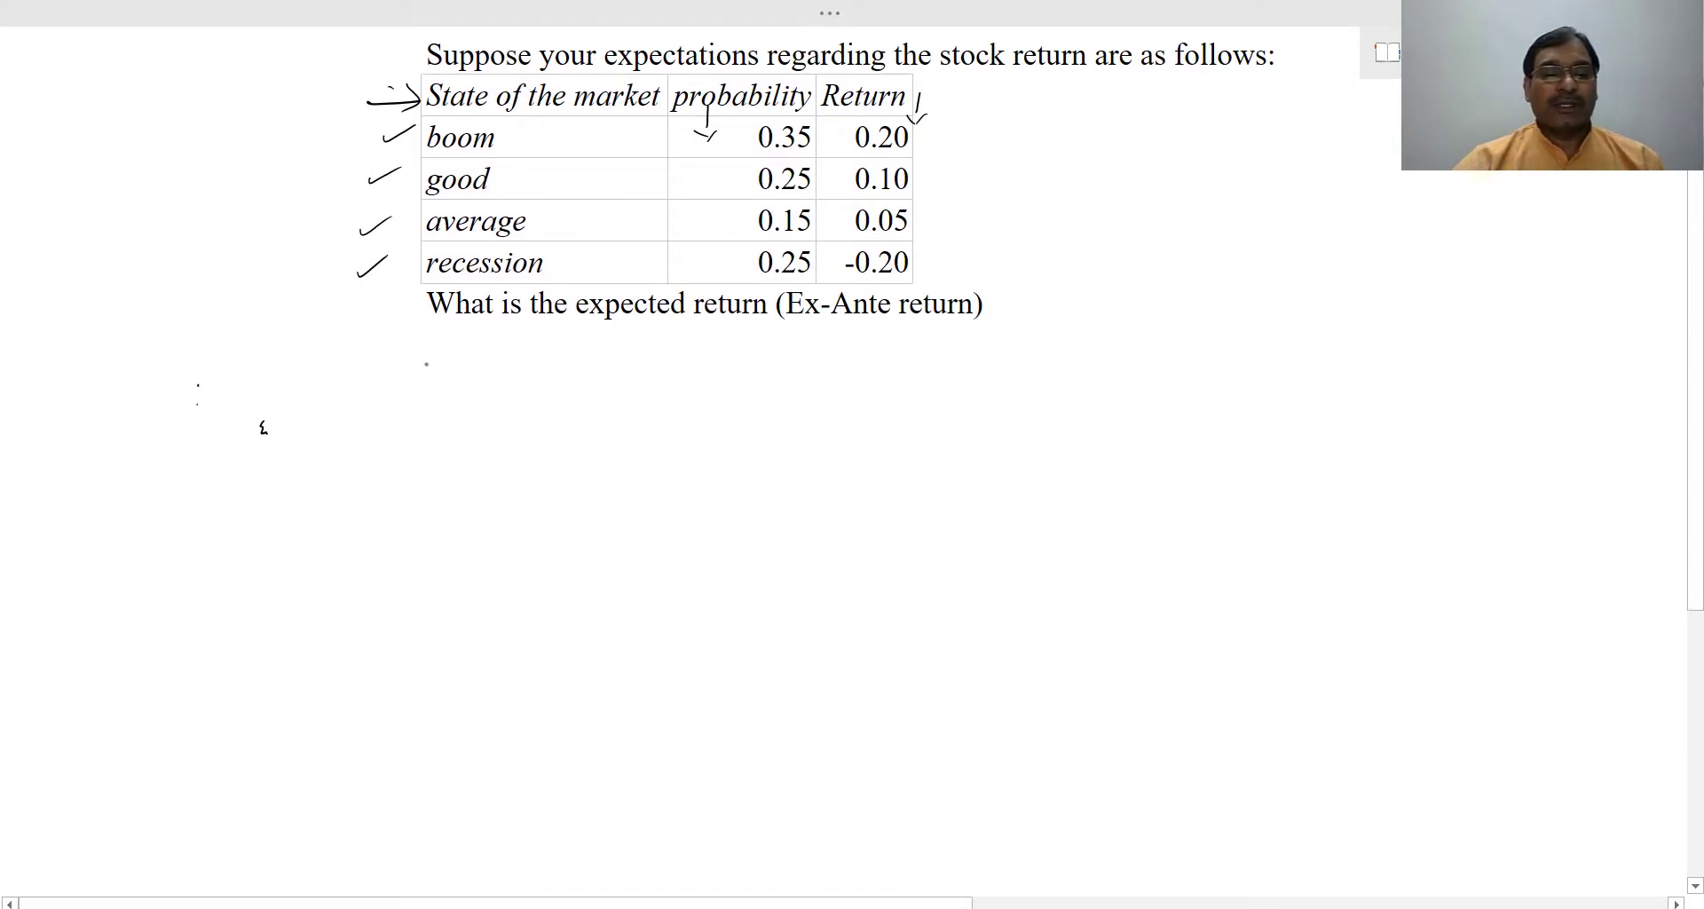
{"action": "mouse_move", "coordinate": [399, 369]}
{"action": "left_mouse_down"}
{"action": "mouse_move", "coordinate": [420, 392]}
{"action": "mouse_move", "coordinate": [459, 373]}
{"action": "mouse_move", "coordinate": [438, 401]}
{"action": "left_mouse_up"}
{"action": "mouse_move", "coordinate": [466, 364]}
{"action": "left_mouse_down"}
{"action": "mouse_move", "coordinate": [472, 398]}
{"action": "mouse_move", "coordinate": [527, 372]}
{"action": "left_mouse_up"}
{"action": "mouse_move", "coordinate": [509, 382]}
{"action": "left_mouse_down"}
{"action": "mouse_move", "coordinate": [614, 383]}
{"action": "mouse_move", "coordinate": [587, 409]}
{"action": "mouse_move", "coordinate": [685, 357]}
{"action": "mouse_move", "coordinate": [689, 386]}
{"action": "left_mouse_up"}
{"action": "mouse_move", "coordinate": [709, 351]}
{"action": "left_mouse_down"}
{"action": "mouse_move", "coordinate": [710, 393]}
{"action": "mouse_move", "coordinate": [757, 377]}
{"action": "left_mouse_up"}
{"action": "mouse_move", "coordinate": [756, 355]}
{"action": "left_mouse_down"}
{"action": "mouse_move", "coordinate": [740, 377]}
{"action": "mouse_move", "coordinate": [814, 352]}
{"action": "mouse_move", "coordinate": [817, 382]}
{"action": "mouse_move", "coordinate": [835, 371]}
{"action": "left_mouse_up"}
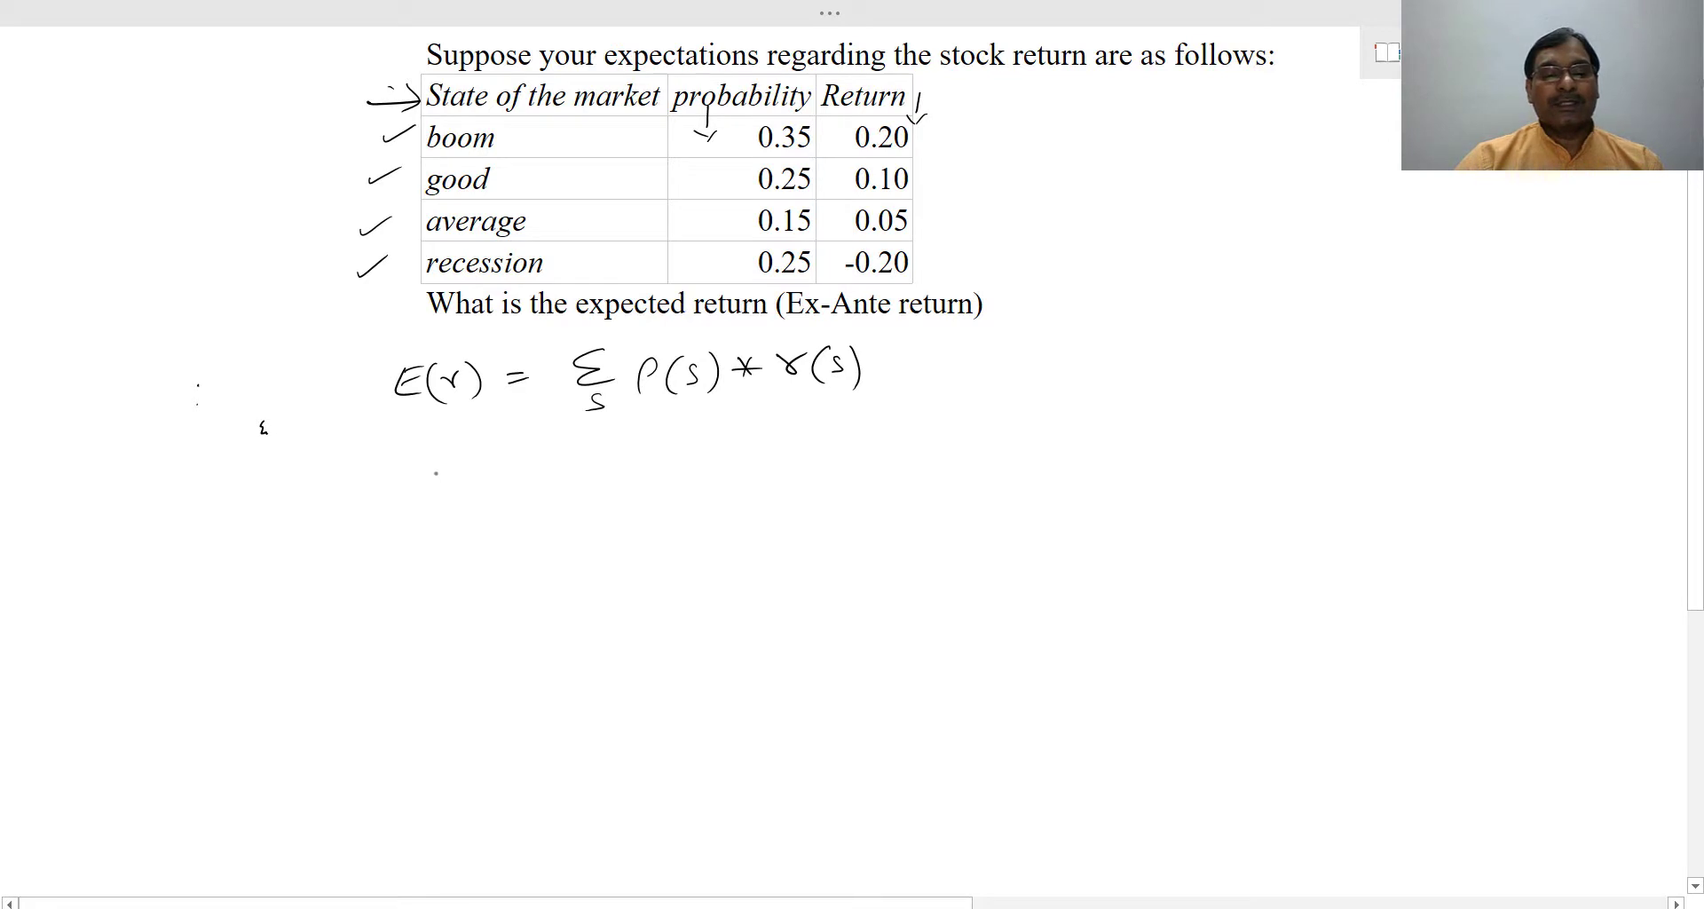
On a new line, handwrite = 0.35*.2 + .25*.1 +
{"action": "left_click_drag", "start_coordinate": [492, 477], "coordinate": [520, 478]}
{"action": "mouse_move", "coordinate": [491, 490]}
{"action": "left_mouse_down"}
{"action": "mouse_move", "coordinate": [571, 466]}
{"action": "mouse_move", "coordinate": [607, 490]}
{"action": "mouse_move", "coordinate": [673, 481]}
{"action": "left_mouse_up"}
{"action": "left_click", "coordinate": [593, 477]}
{"action": "left_click_drag", "start_coordinate": [664, 476], "coordinate": [831, 457]}
{"action": "mouse_move", "coordinate": [851, 435]}
{"action": "left_mouse_down"}
{"action": "mouse_move", "coordinate": [838, 459]}
{"action": "mouse_move", "coordinate": [882, 458]}
{"action": "left_mouse_up"}
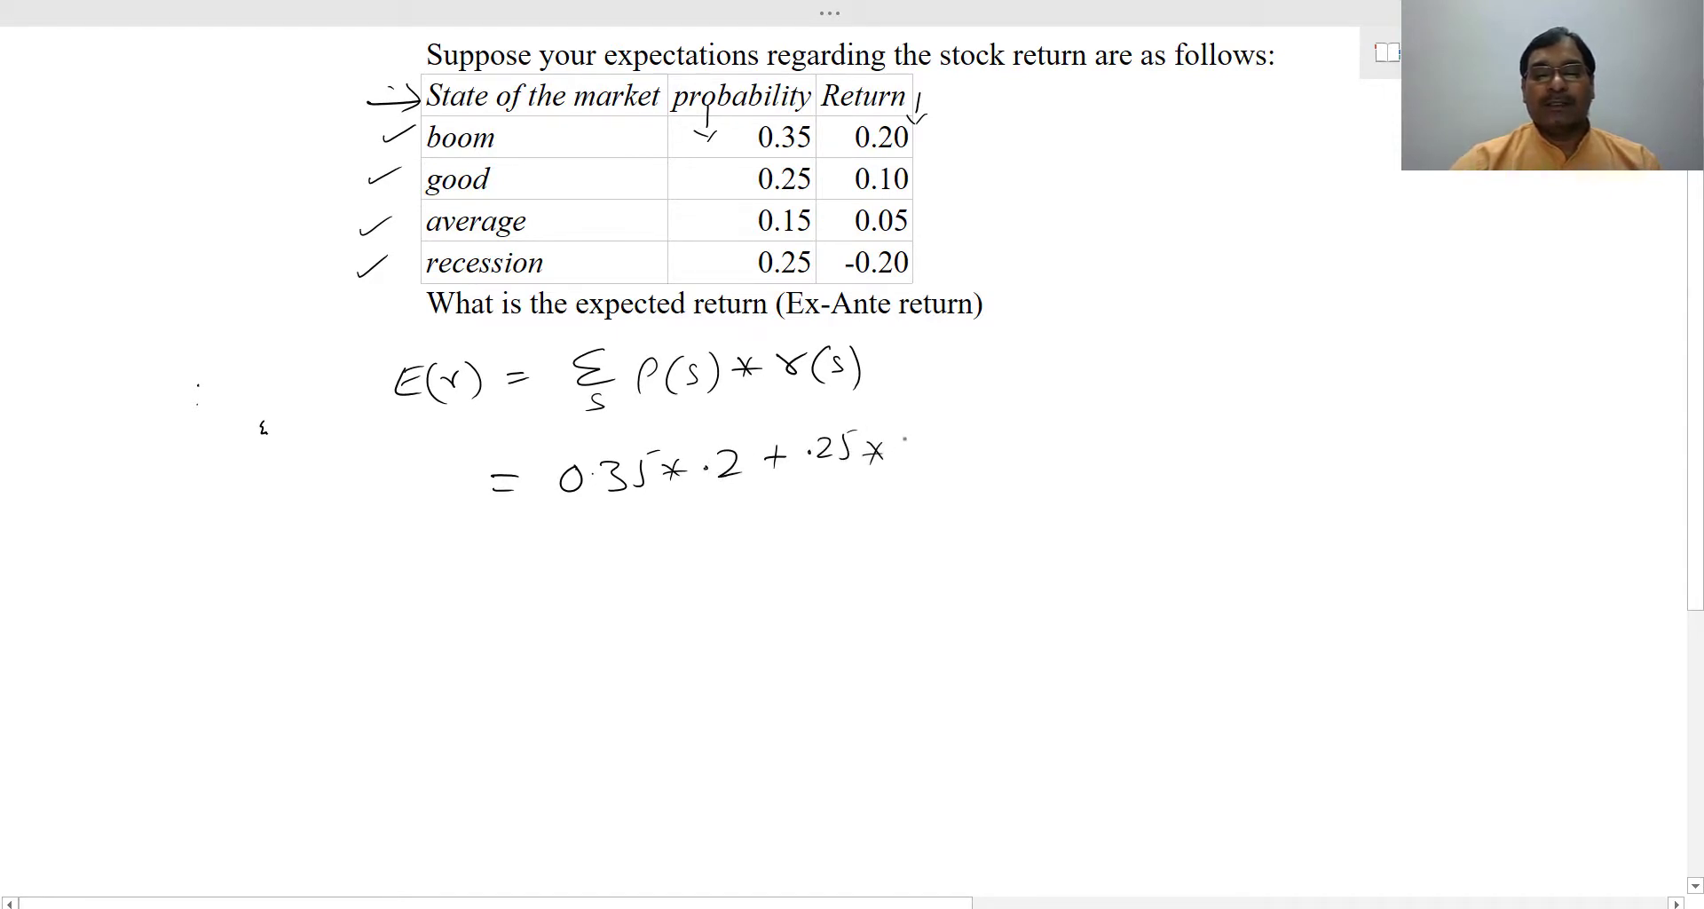
{"action": "left_click_drag", "start_coordinate": [939, 442], "coordinate": [960, 437]}
{"action": "mouse_move", "coordinate": [950, 430]}
{"action": "left_mouse_down"}
{"action": "mouse_move", "coordinate": [948, 451]}
{"action": "mouse_move", "coordinate": [1068, 437]}
{"action": "mouse_move", "coordinate": [1047, 405]}
{"action": "mouse_move", "coordinate": [1089, 366]}
{"action": "mouse_move", "coordinate": [1122, 382]}
{"action": "left_mouse_up"}
Finish the line with .15*0.05 + .25*-0.20 and start a third line with an equals sign
{"action": "scroll", "coordinate": [852, 444], "scroll_direction": "down", "scroll_amount": 1}
{"action": "left_click_drag", "start_coordinate": [1136, 351], "coordinate": [1262, 372]}
{"action": "mouse_move", "coordinate": [1259, 361]}
{"action": "left_mouse_down"}
{"action": "mouse_move", "coordinate": [1342, 348]}
{"action": "mouse_move", "coordinate": [1385, 364]}
{"action": "left_mouse_up"}
{"action": "left_click", "coordinate": [1357, 353]}
{"action": "left_click_drag", "start_coordinate": [1419, 348], "coordinate": [1416, 351]}
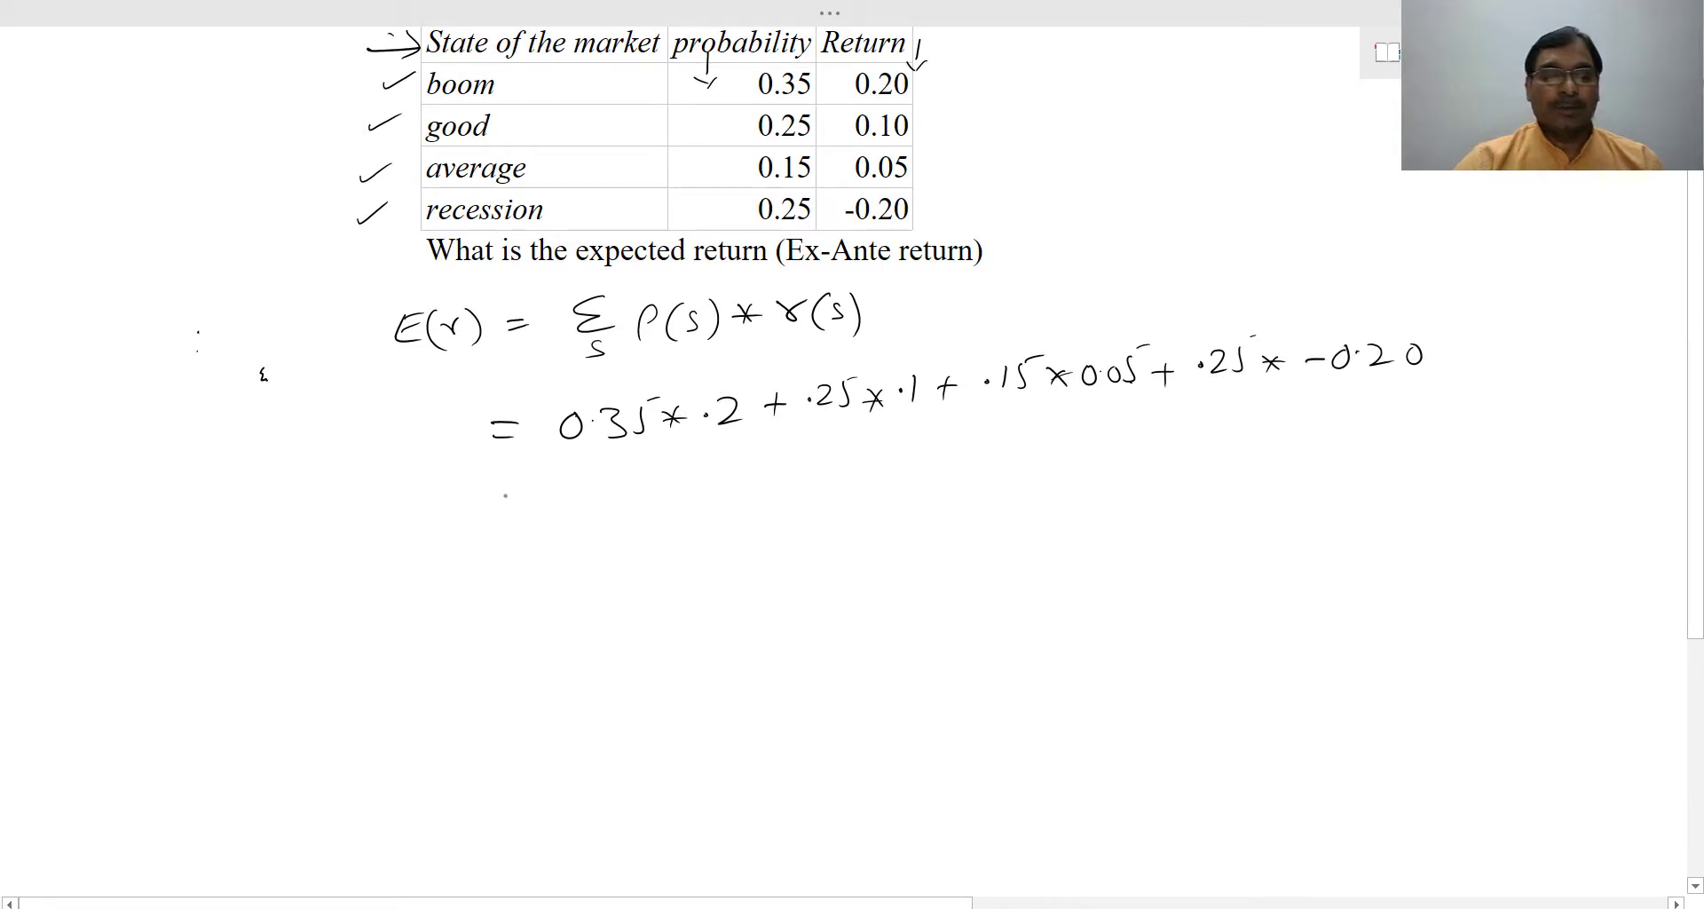
{"action": "left_click_drag", "start_coordinate": [498, 491], "coordinate": [524, 489]}
{"action": "left_click_drag", "start_coordinate": [498, 507], "coordinate": [526, 506]}
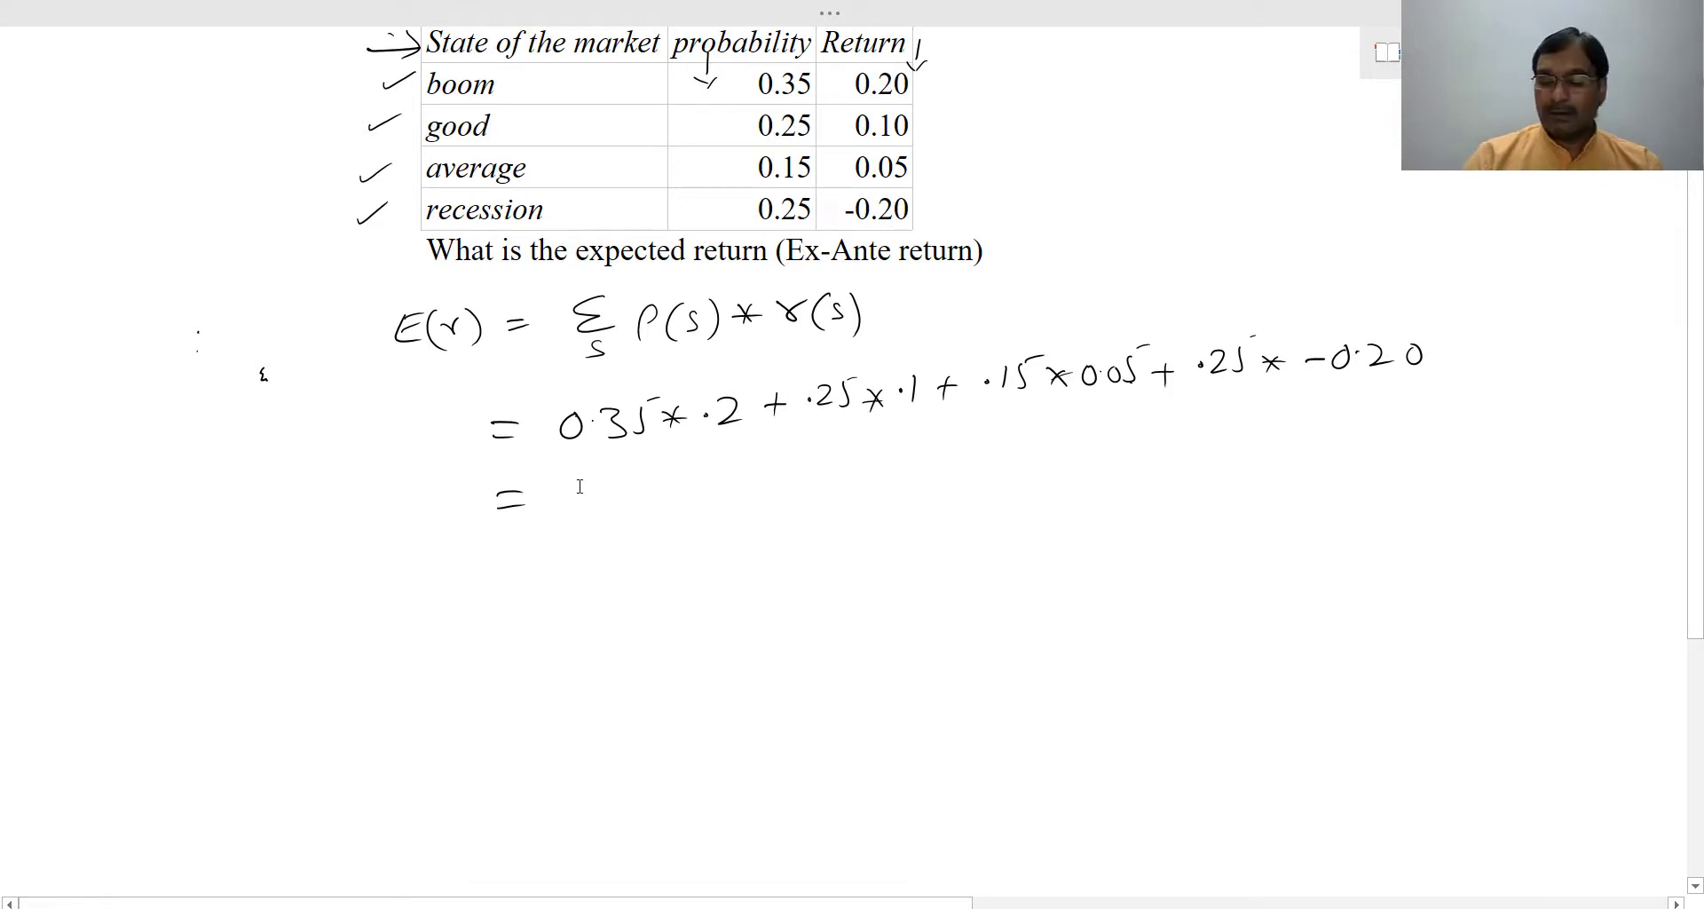
Type .35*.2+.25*.1+.15*.05+.25*-2= beside the equals sign and compute it to 0.0525
{"action": "left_click", "coordinate": [579, 486]}
{"action": "type", "text": ".35*"}
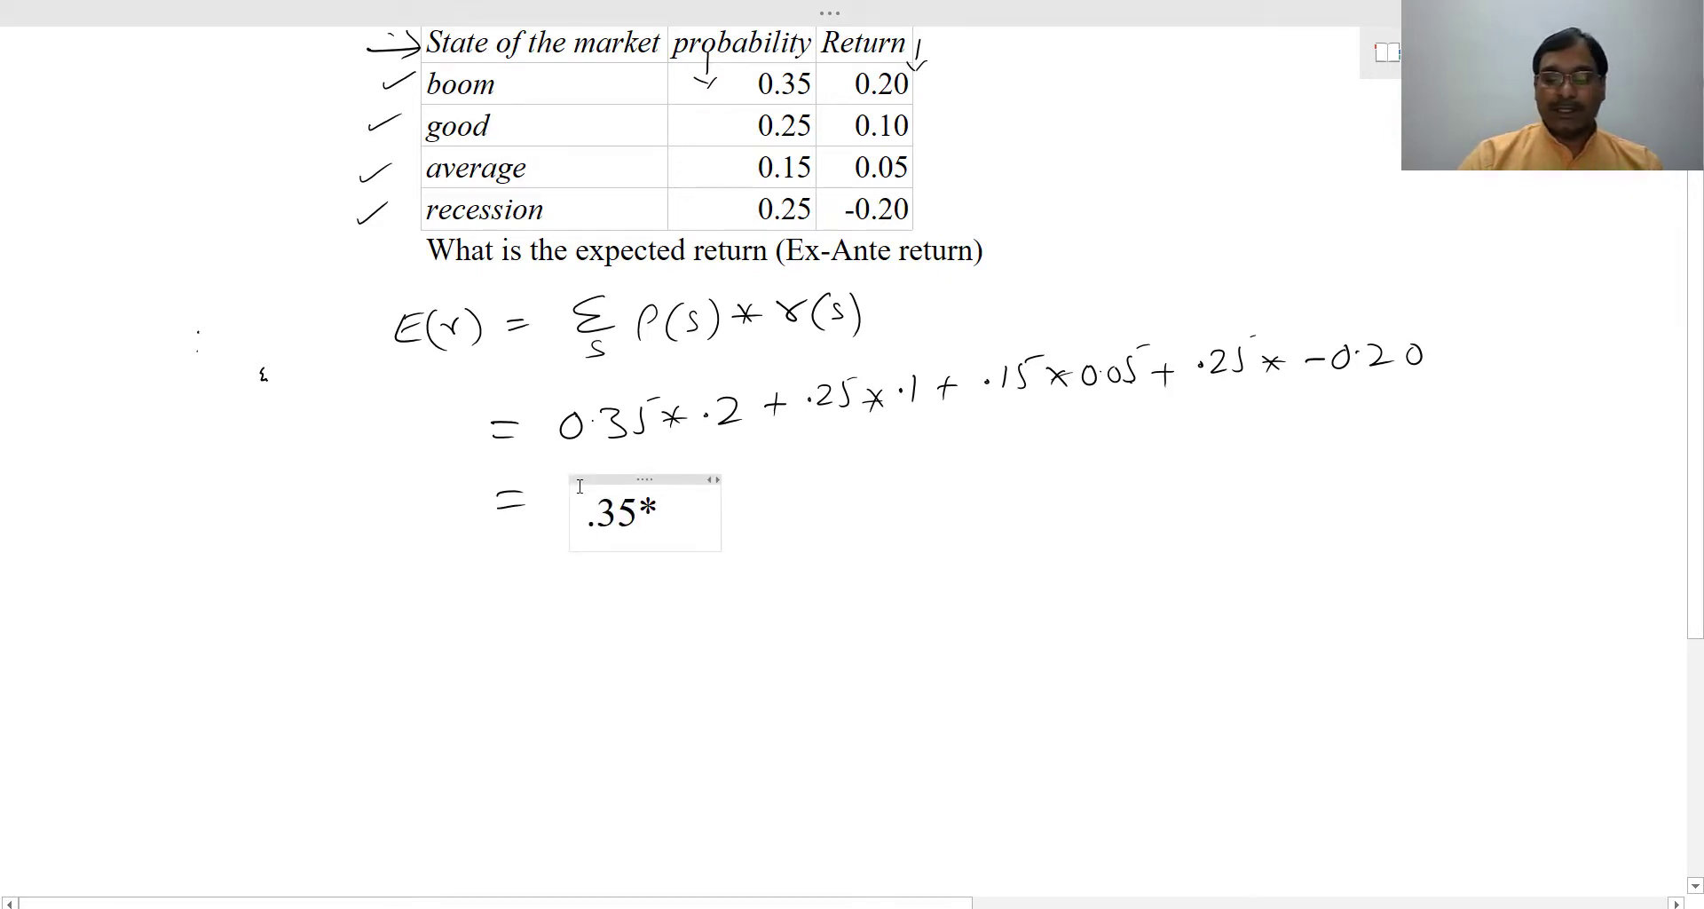
{"action": "type", "text": ".2+.25"}
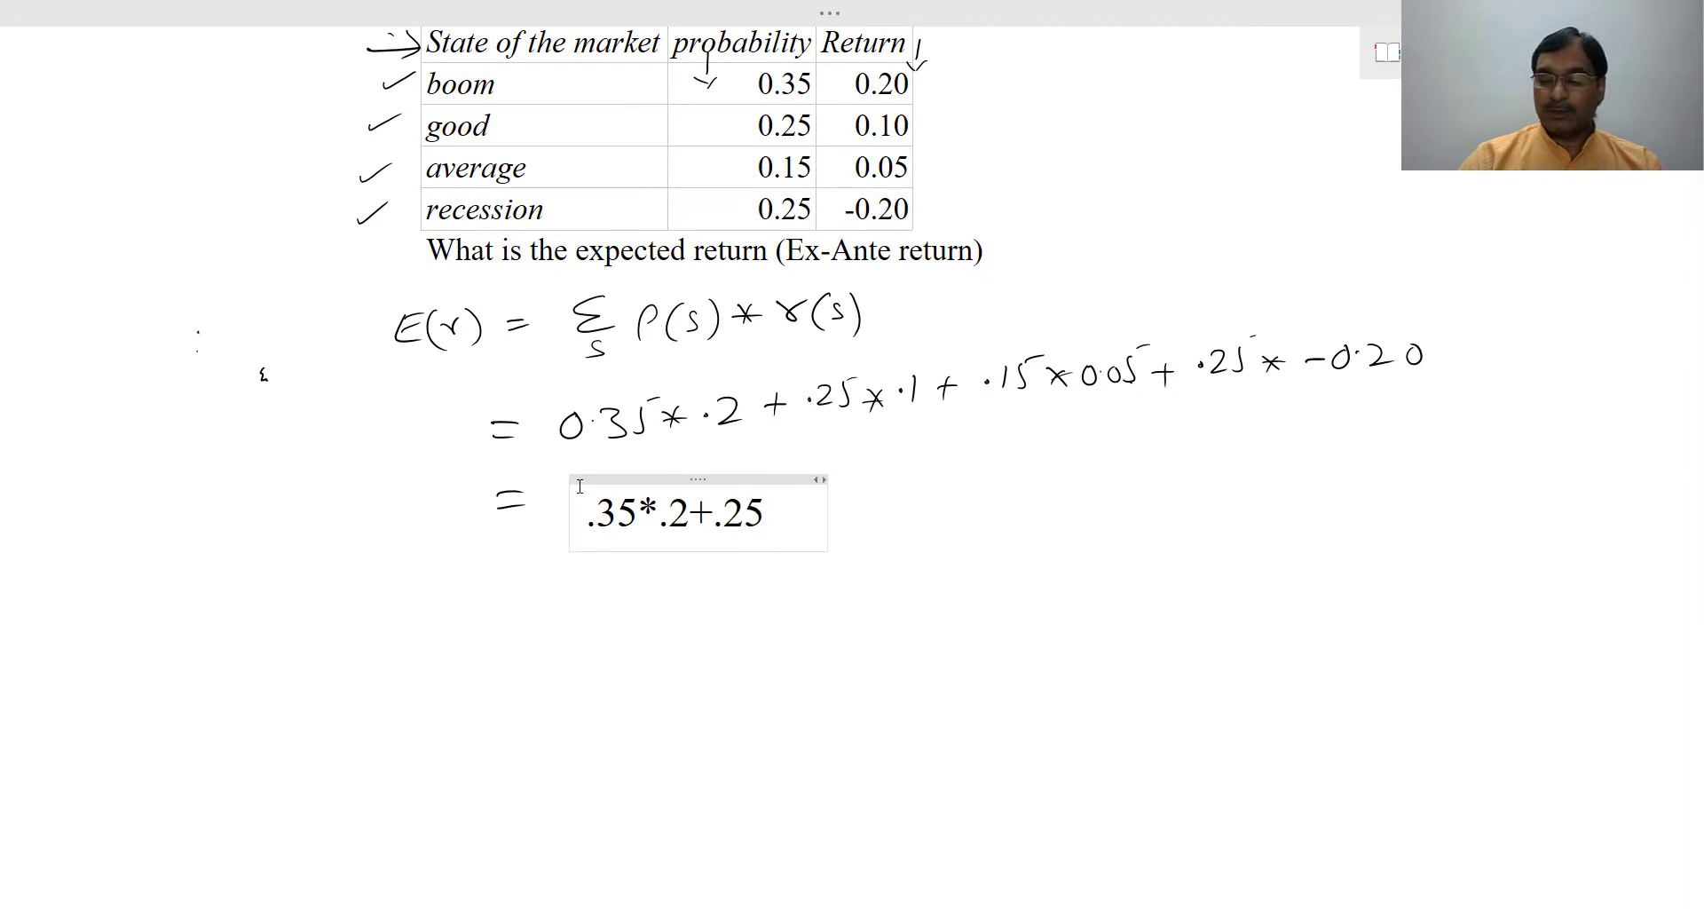
{"action": "type", "text": "*.1 "}
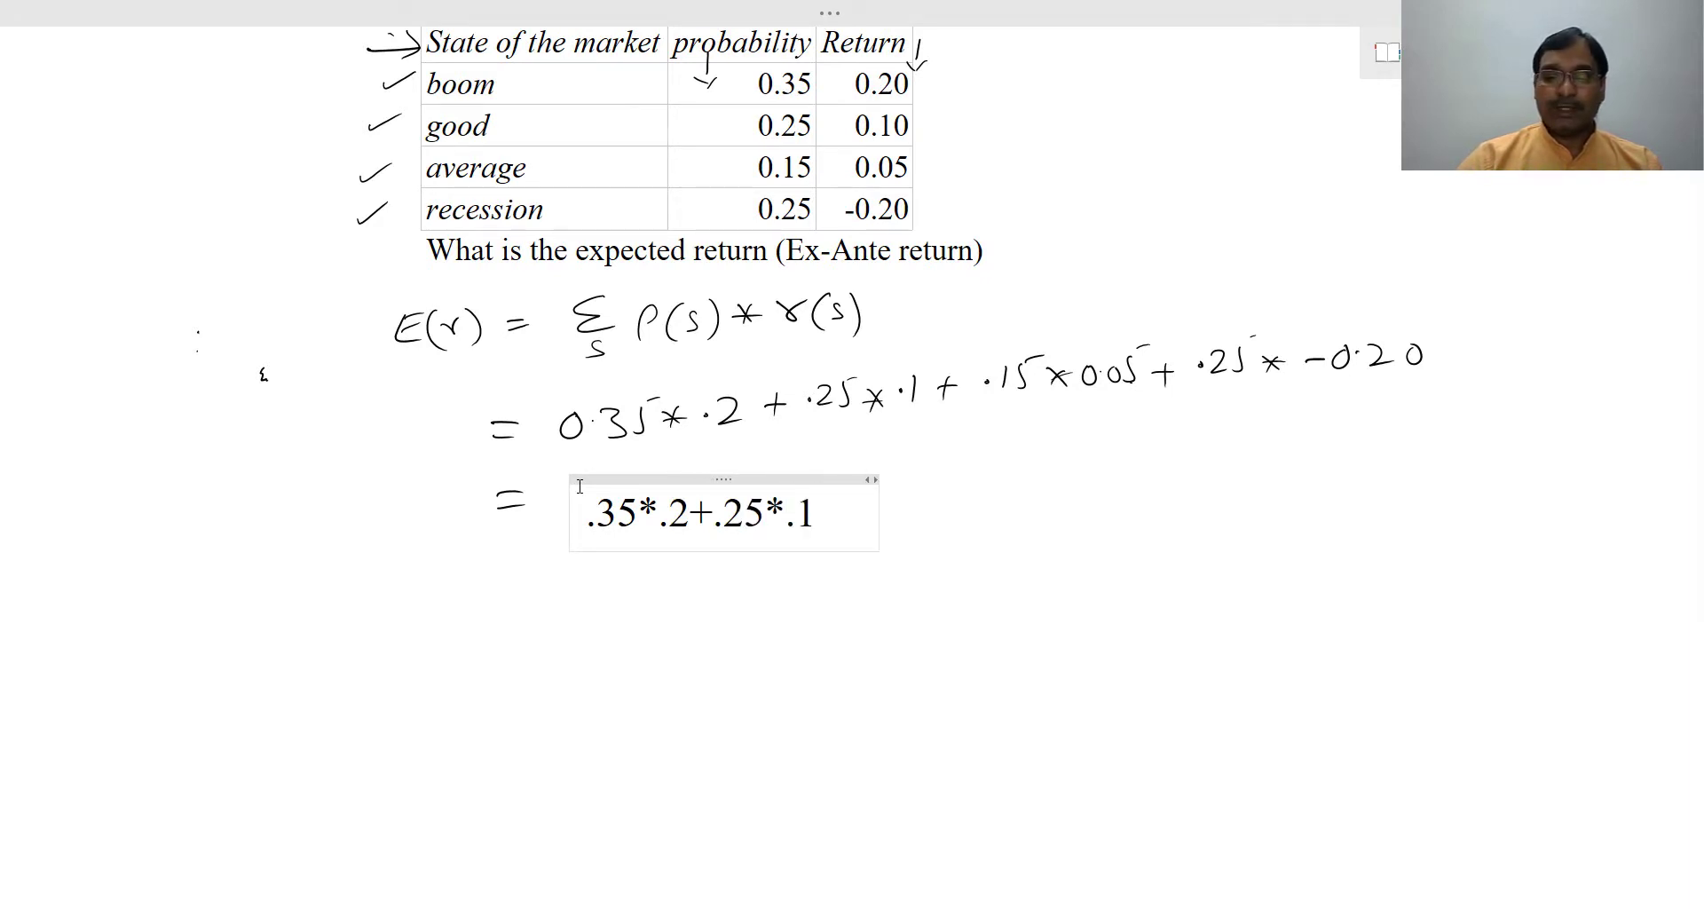
{"action": "type", "text": "+.15"}
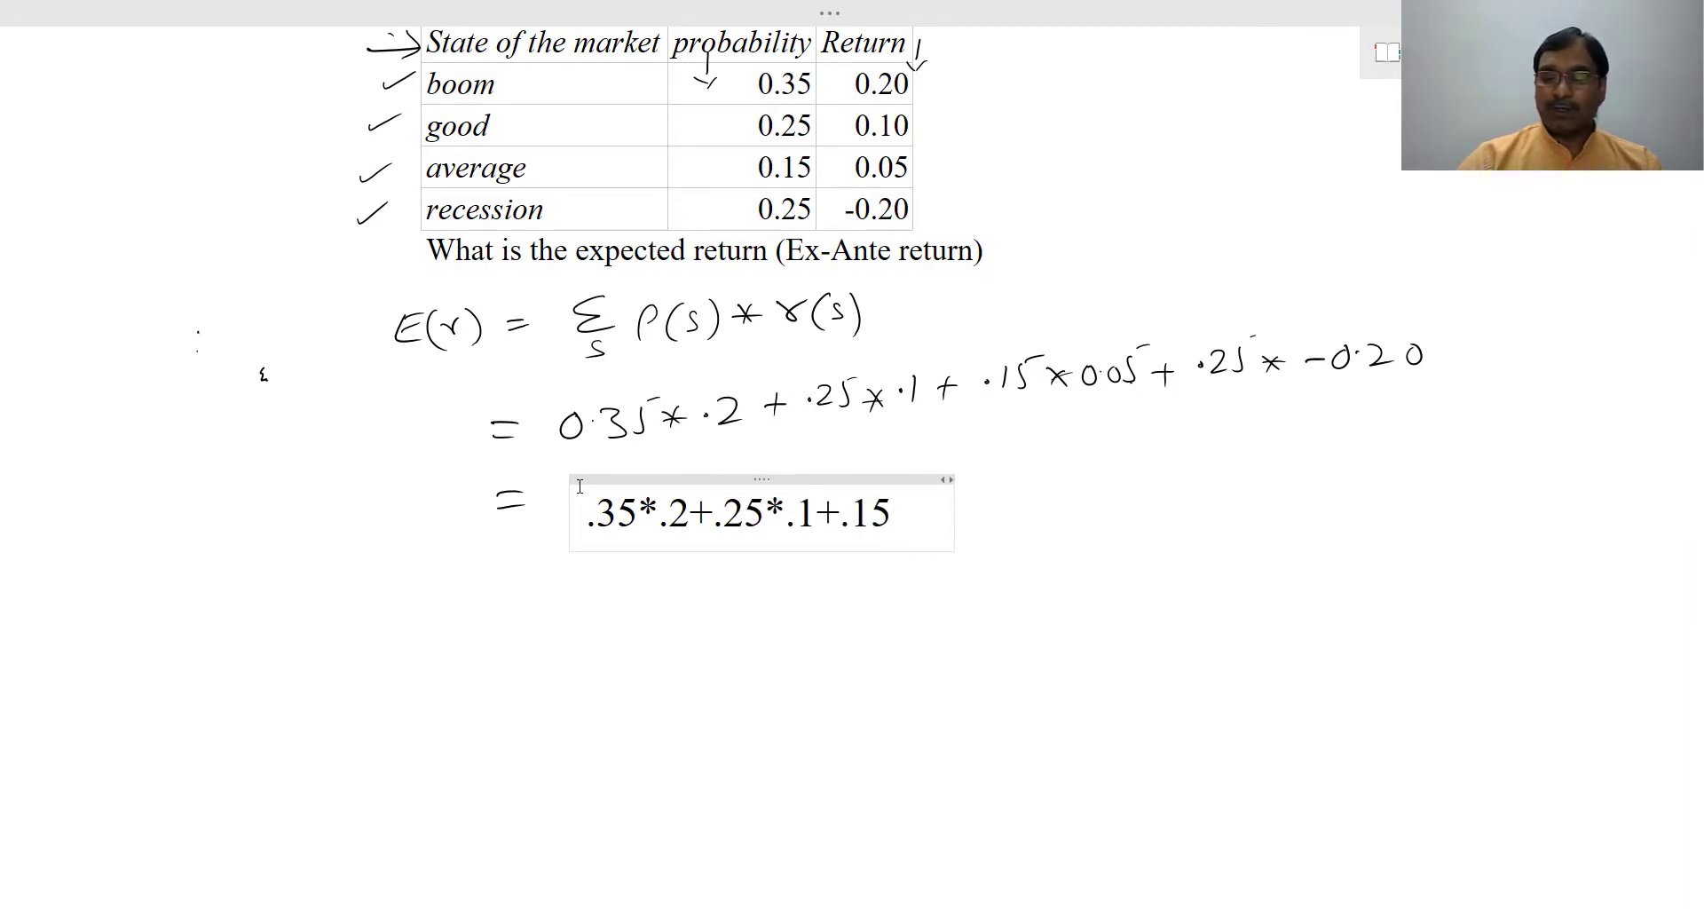
{"action": "type", "text": "*.05"}
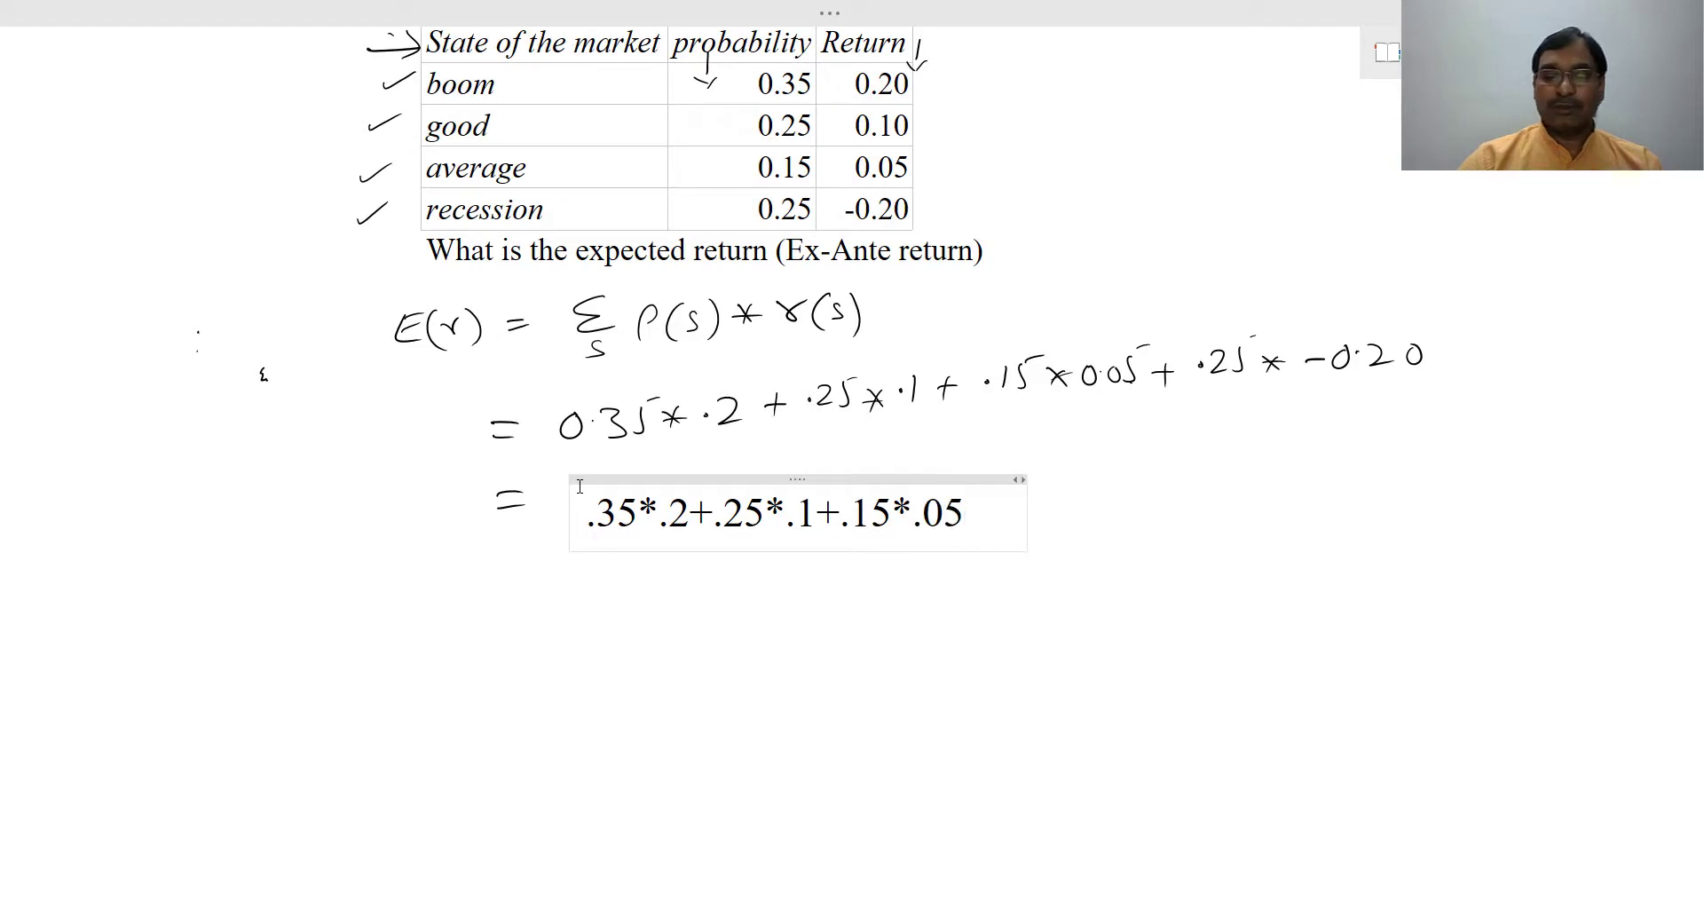
{"action": "type", "text": "+.2"}
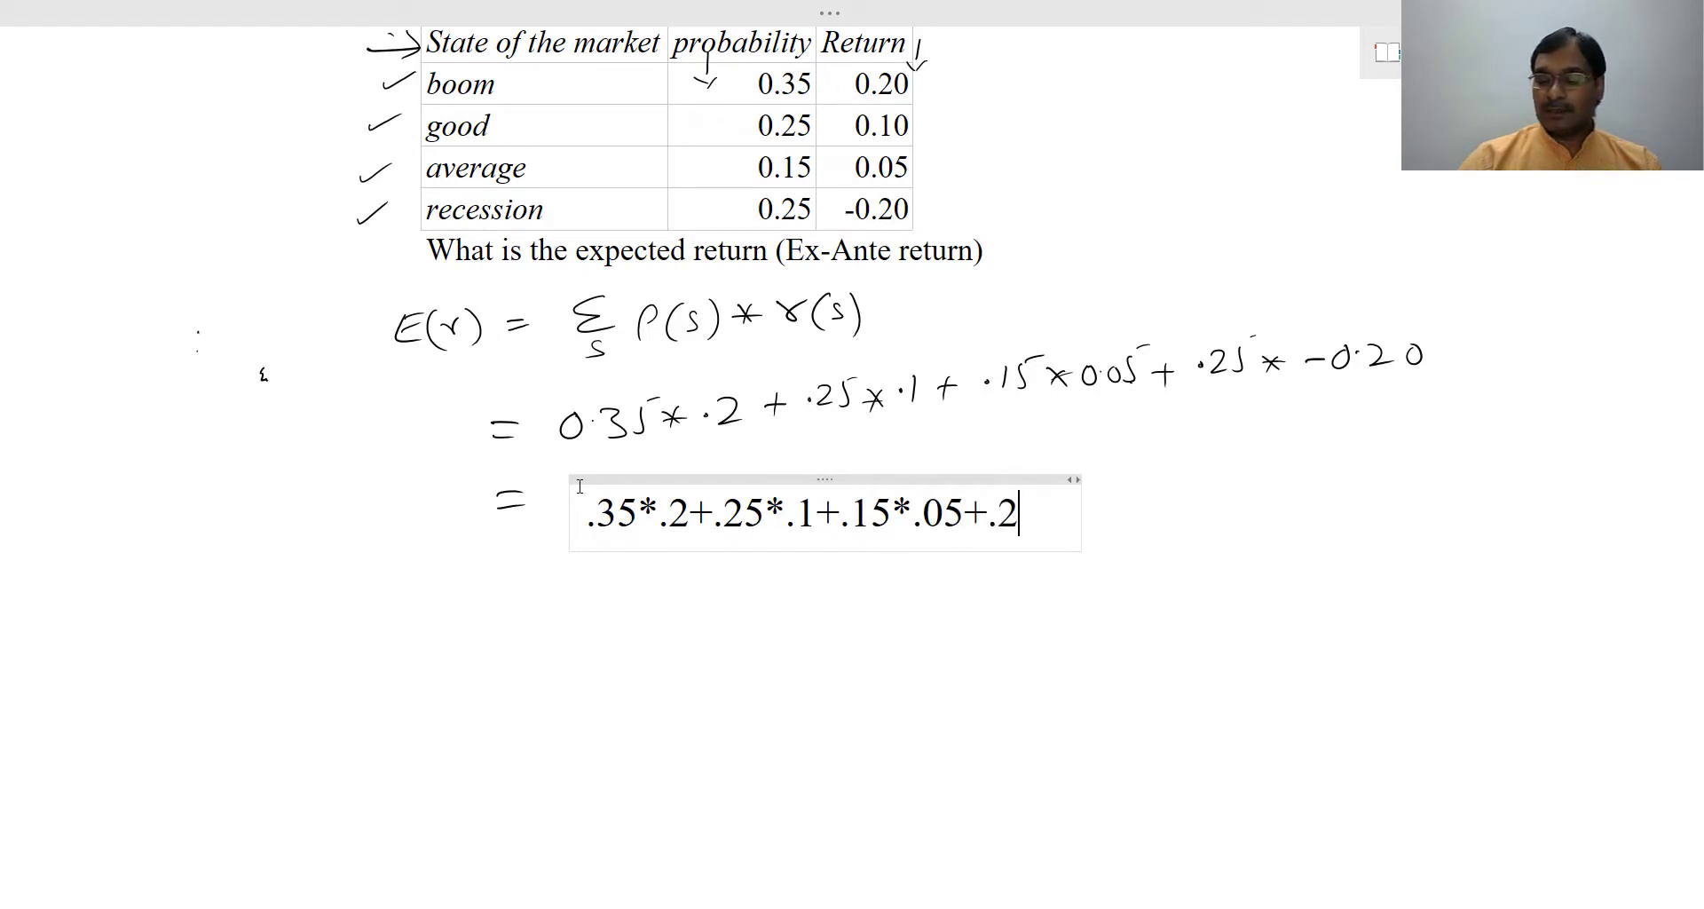
{"action": "type", "text": "5*-."}
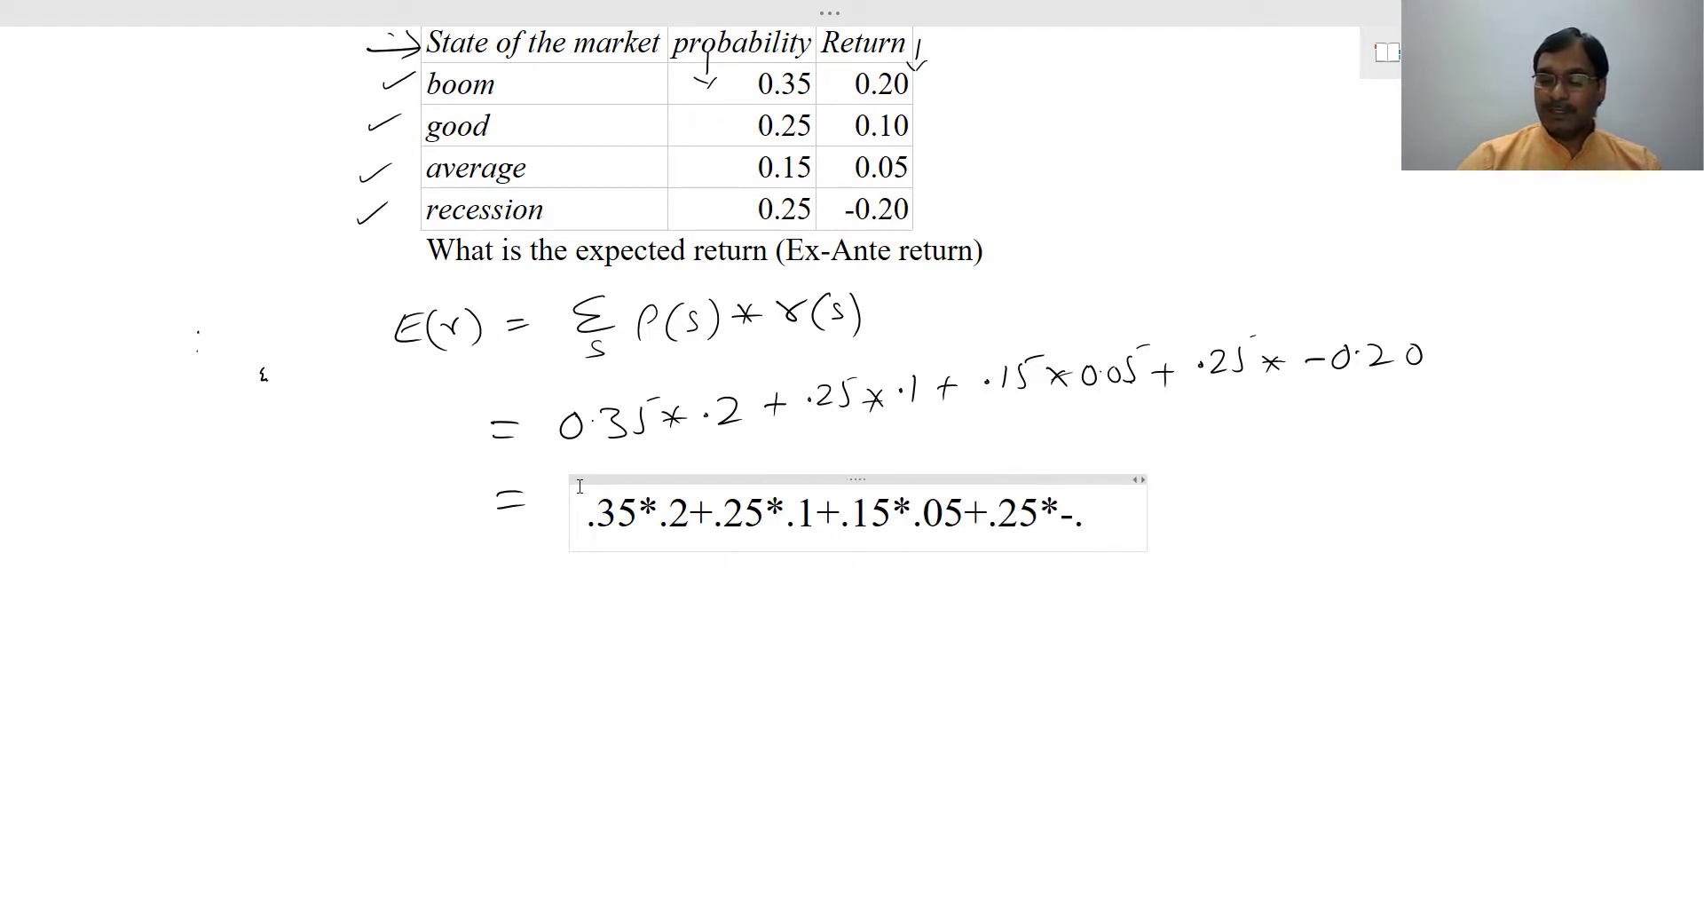
{"action": "type", "text": "2="}
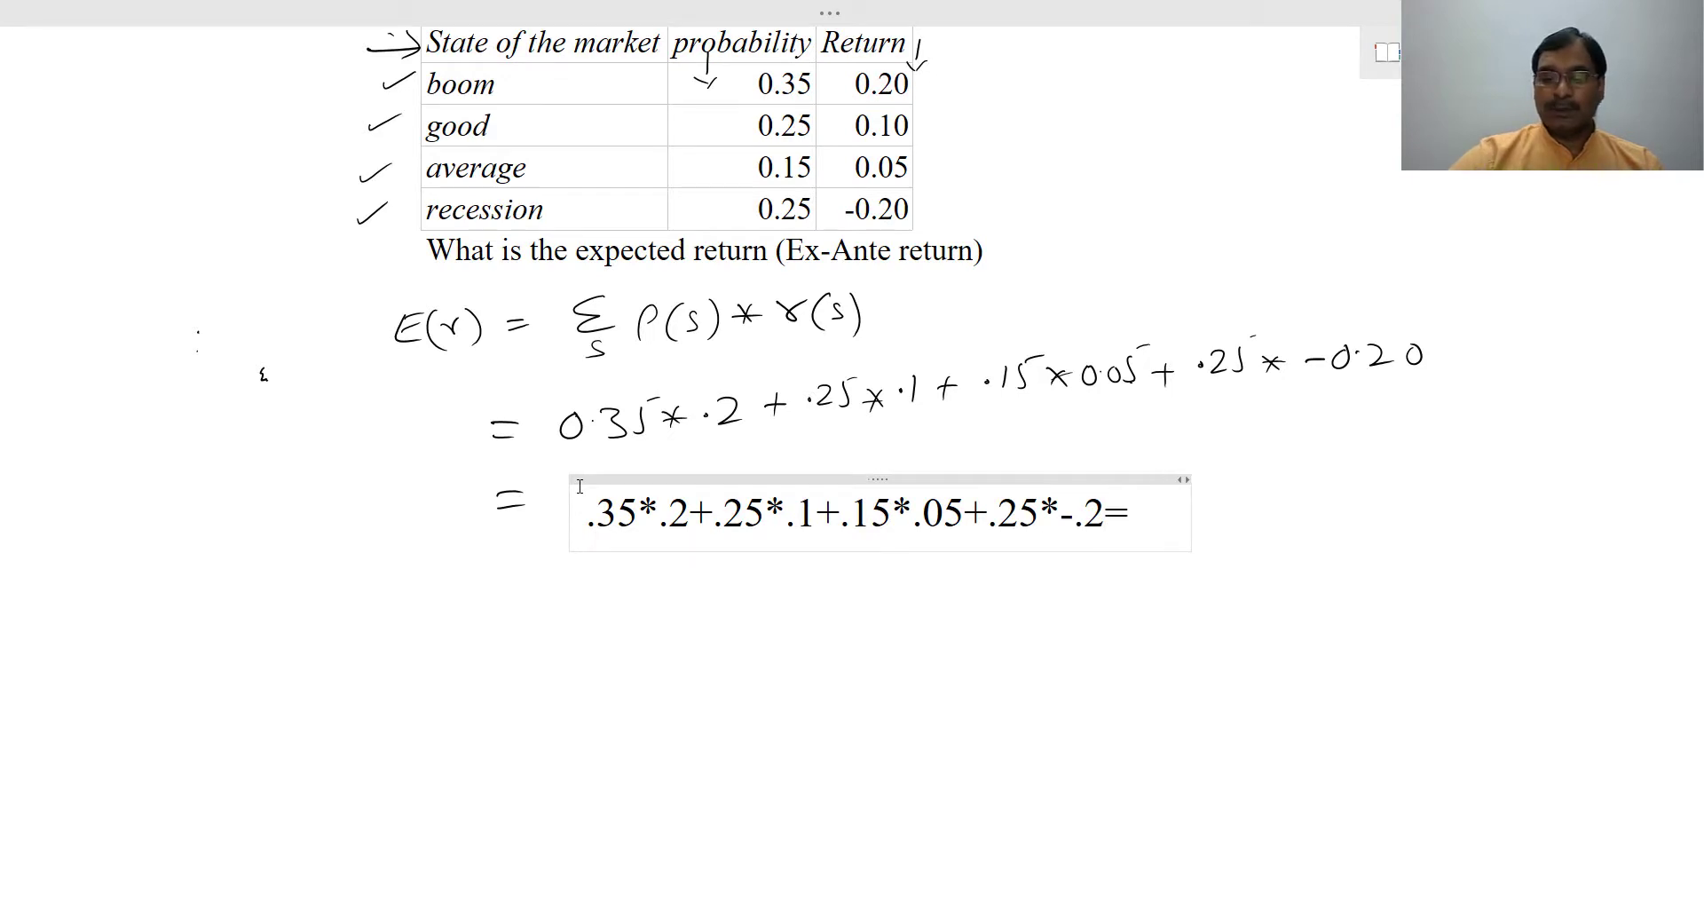
{"action": "key", "text": "Return"}
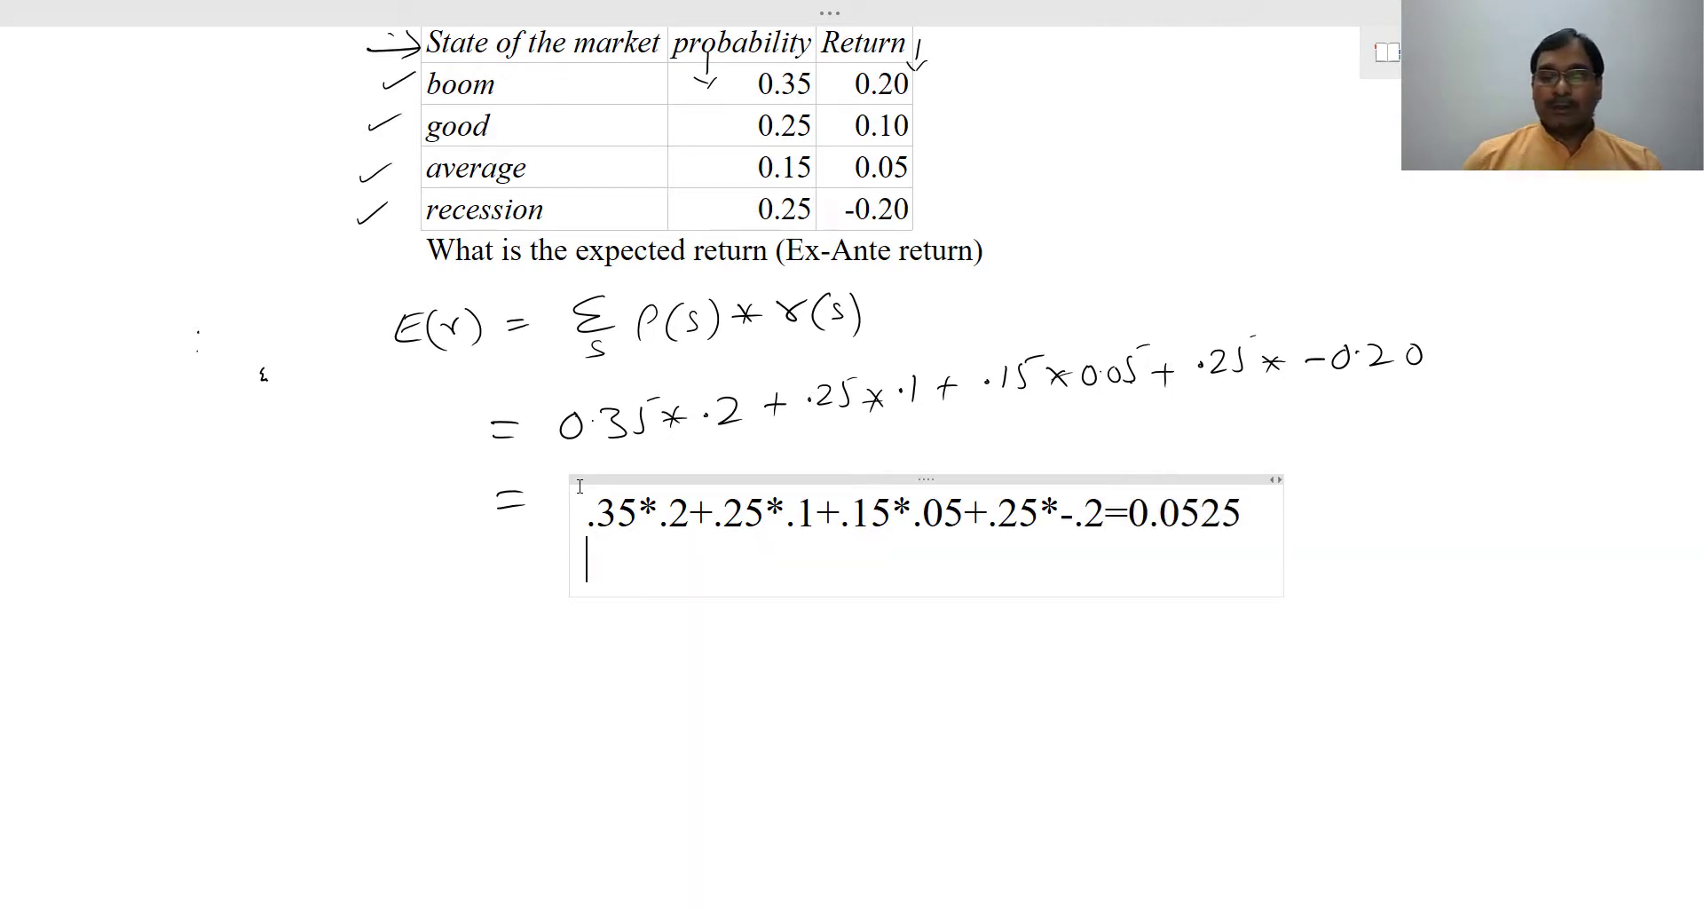
{"action": "left_click", "coordinate": [516, 634]}
Handwrite '0.0525 ≃ 5.25% → Expected return' below the calculation
{"action": "mouse_move", "coordinate": [538, 608]}
{"action": "left_mouse_down"}
{"action": "mouse_move", "coordinate": [682, 624]}
{"action": "mouse_move", "coordinate": [802, 583]}
{"action": "mouse_move", "coordinate": [793, 614]}
{"action": "left_mouse_up"}
{"action": "left_click_drag", "start_coordinate": [761, 630], "coordinate": [796, 625]}
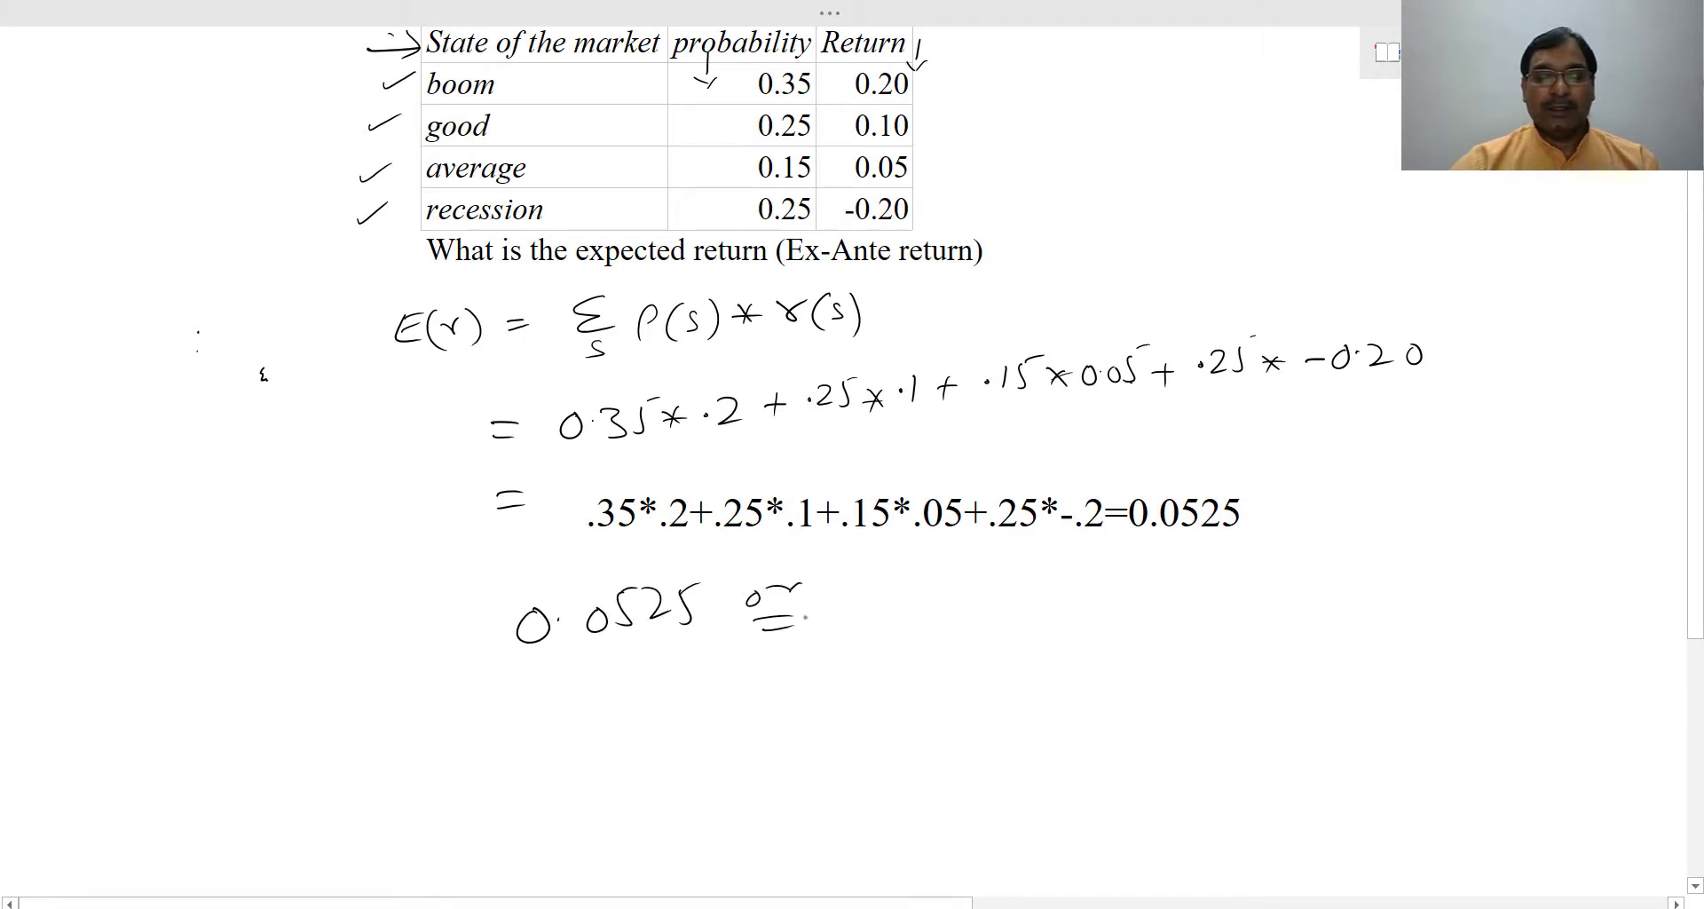
{"action": "mouse_move", "coordinate": [876, 584]}
{"action": "left_mouse_down"}
{"action": "mouse_move", "coordinate": [856, 615]}
{"action": "mouse_move", "coordinate": [903, 577]}
{"action": "mouse_move", "coordinate": [956, 605]}
{"action": "left_mouse_up"}
{"action": "mouse_move", "coordinate": [971, 577]}
{"action": "left_mouse_down"}
{"action": "mouse_move", "coordinate": [963, 608]}
{"action": "mouse_move", "coordinate": [1001, 568]}
{"action": "left_mouse_up"}
{"action": "mouse_move", "coordinate": [1032, 566]}
{"action": "left_mouse_down"}
{"action": "mouse_move", "coordinate": [1020, 607]}
{"action": "mouse_move", "coordinate": [1105, 583]}
{"action": "mouse_move", "coordinate": [1101, 602]}
{"action": "left_mouse_up"}
{"action": "mouse_move", "coordinate": [1189, 574]}
{"action": "left_mouse_down"}
{"action": "mouse_move", "coordinate": [1196, 595]}
{"action": "mouse_move", "coordinate": [1205, 577]}
{"action": "left_mouse_up"}
{"action": "mouse_move", "coordinate": [1205, 575]}
{"action": "left_mouse_down"}
{"action": "mouse_move", "coordinate": [1232, 593]}
{"action": "mouse_move", "coordinate": [1287, 581]}
{"action": "left_mouse_up"}
{"action": "left_click_drag", "start_coordinate": [1289, 577], "coordinate": [1356, 568]}
{"action": "left_click_drag", "start_coordinate": [1391, 577], "coordinate": [1512, 572]}
{"action": "left_click", "coordinate": [1524, 569]}
On the next page, mark the State of Economy and Probability headers, adding (B) beside Probability (A)
{"action": "key", "text": "Page_Down"}
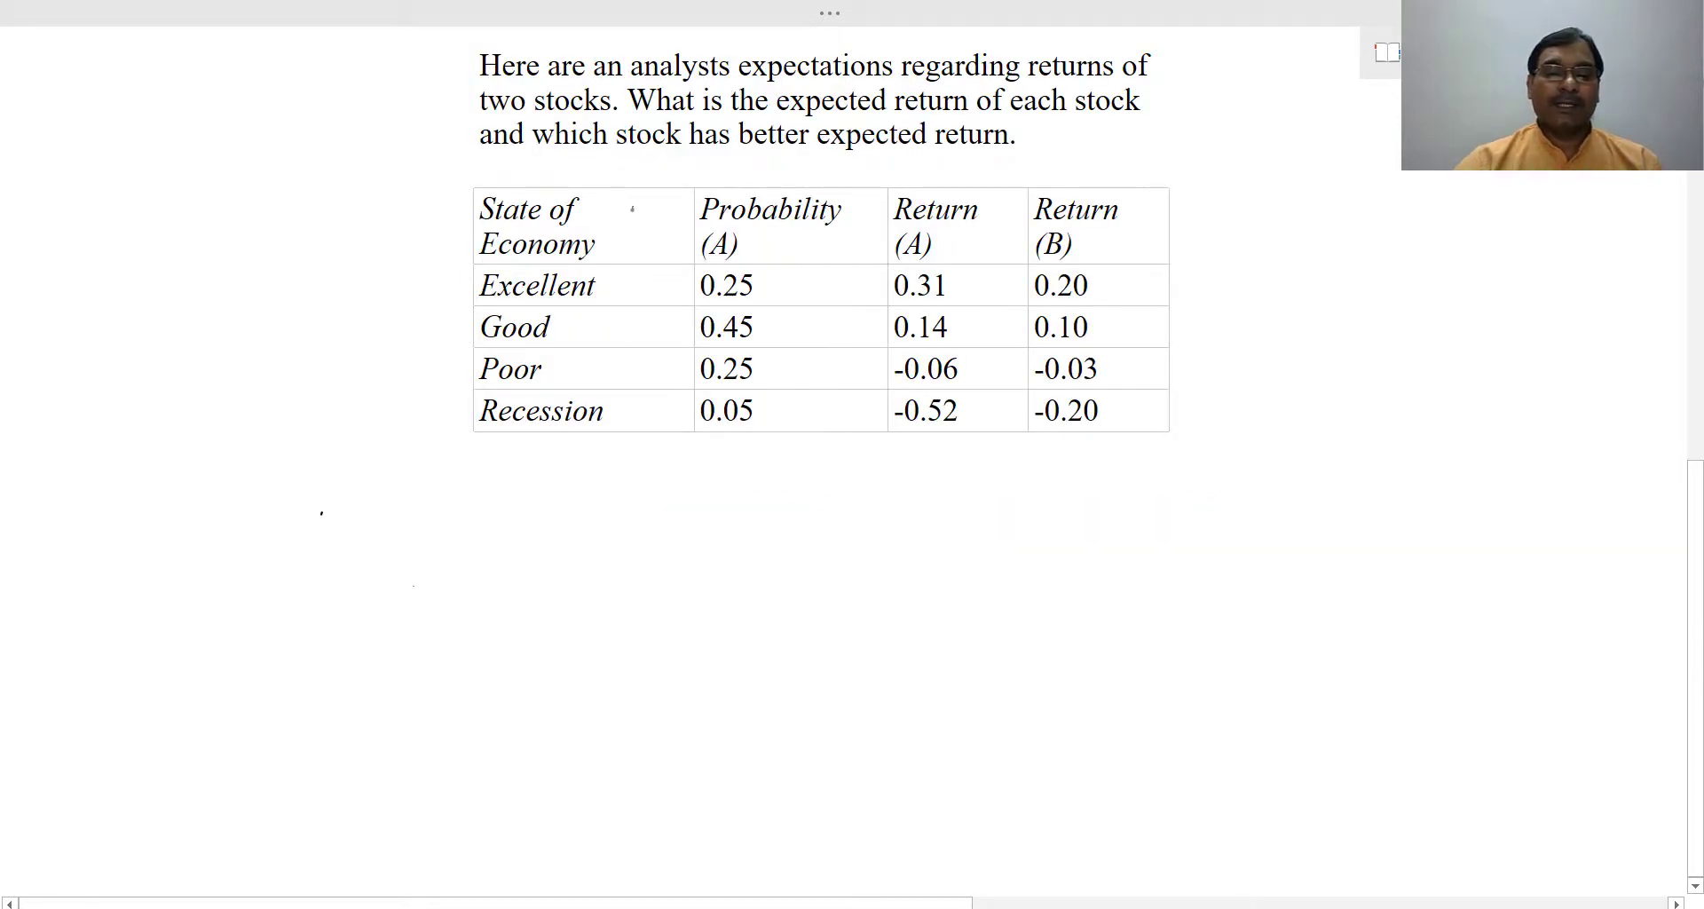
{"action": "left_click_drag", "start_coordinate": [631, 207], "coordinate": [626, 236]}
{"action": "left_click_drag", "start_coordinate": [616, 238], "coordinate": [625, 244]}
{"action": "mouse_move", "coordinate": [773, 253]}
{"action": "left_mouse_down"}
{"action": "mouse_move", "coordinate": [788, 251]}
{"action": "mouse_move", "coordinate": [774, 256]}
{"action": "left_mouse_up"}
{"action": "mouse_move", "coordinate": [756, 225]}
{"action": "left_mouse_down"}
{"action": "mouse_move", "coordinate": [753, 251]}
{"action": "mouse_move", "coordinate": [803, 259]}
{"action": "left_mouse_up"}
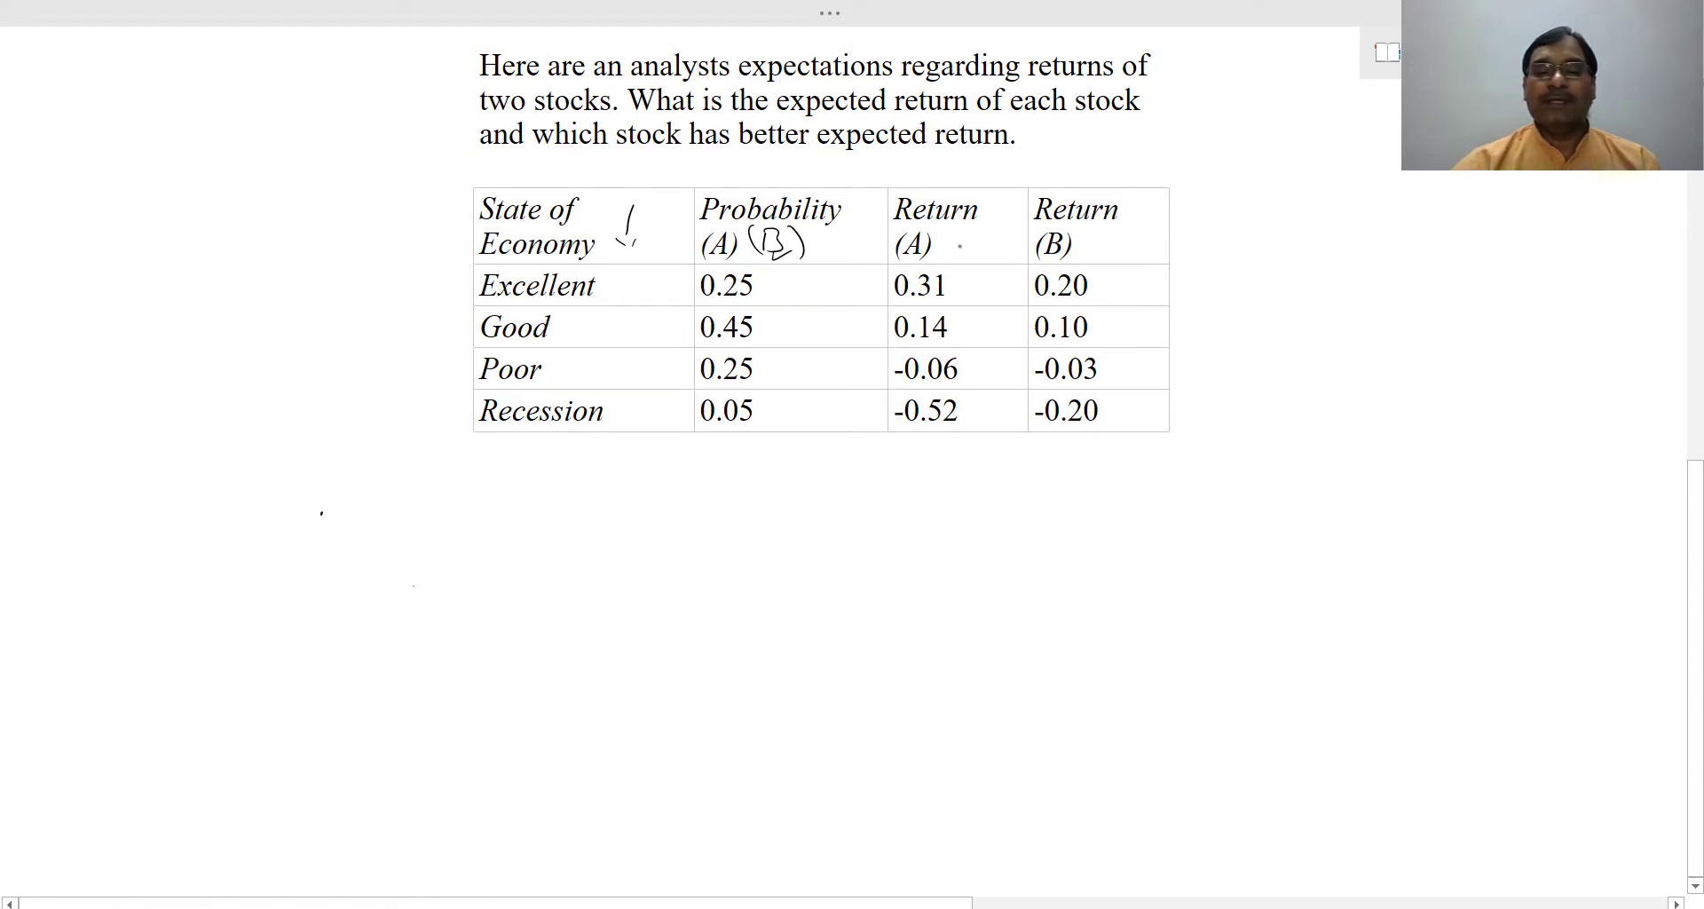
Tick the Return (A) and Return (B) columns and handwrite E(r_A) below the table
{"action": "left_click_drag", "start_coordinate": [957, 250], "coordinate": [972, 251]}
{"action": "left_click_drag", "start_coordinate": [1114, 240], "coordinate": [1158, 228]}
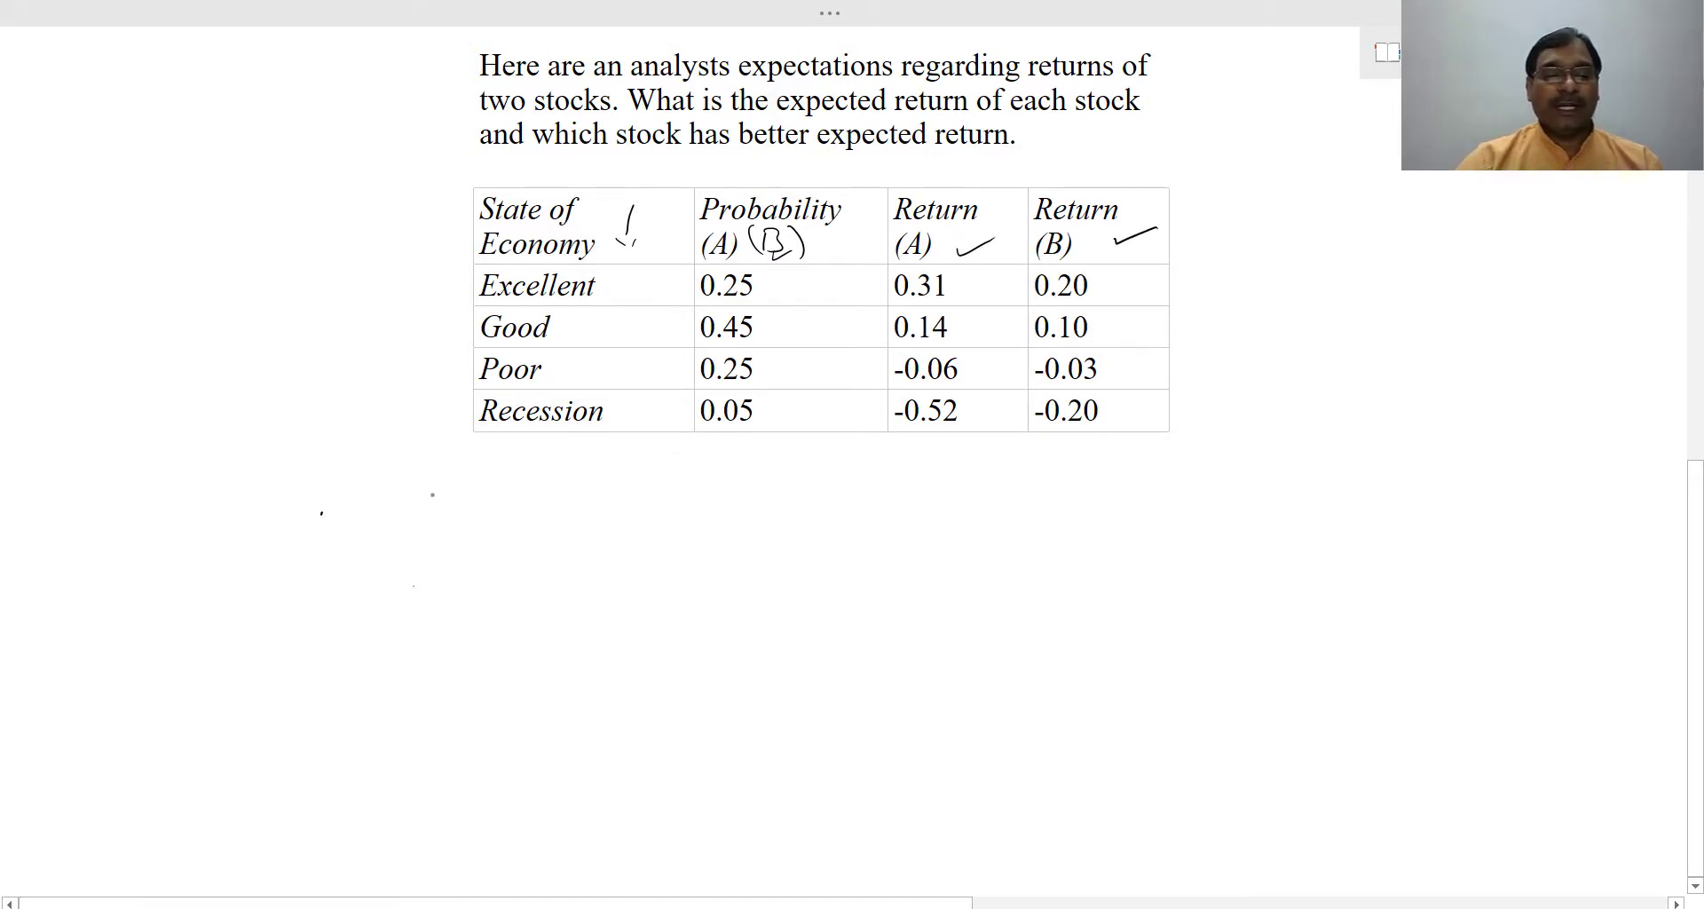
{"action": "mouse_move", "coordinate": [428, 492]}
{"action": "left_mouse_down"}
{"action": "mouse_move", "coordinate": [442, 518]}
{"action": "mouse_move", "coordinate": [484, 477]}
{"action": "mouse_move", "coordinate": [500, 515]}
{"action": "left_mouse_up"}
{"action": "mouse_move", "coordinate": [509, 480]}
{"action": "left_mouse_down"}
{"action": "mouse_move", "coordinate": [516, 534]}
{"action": "mouse_move", "coordinate": [460, 539]}
{"action": "left_mouse_up"}
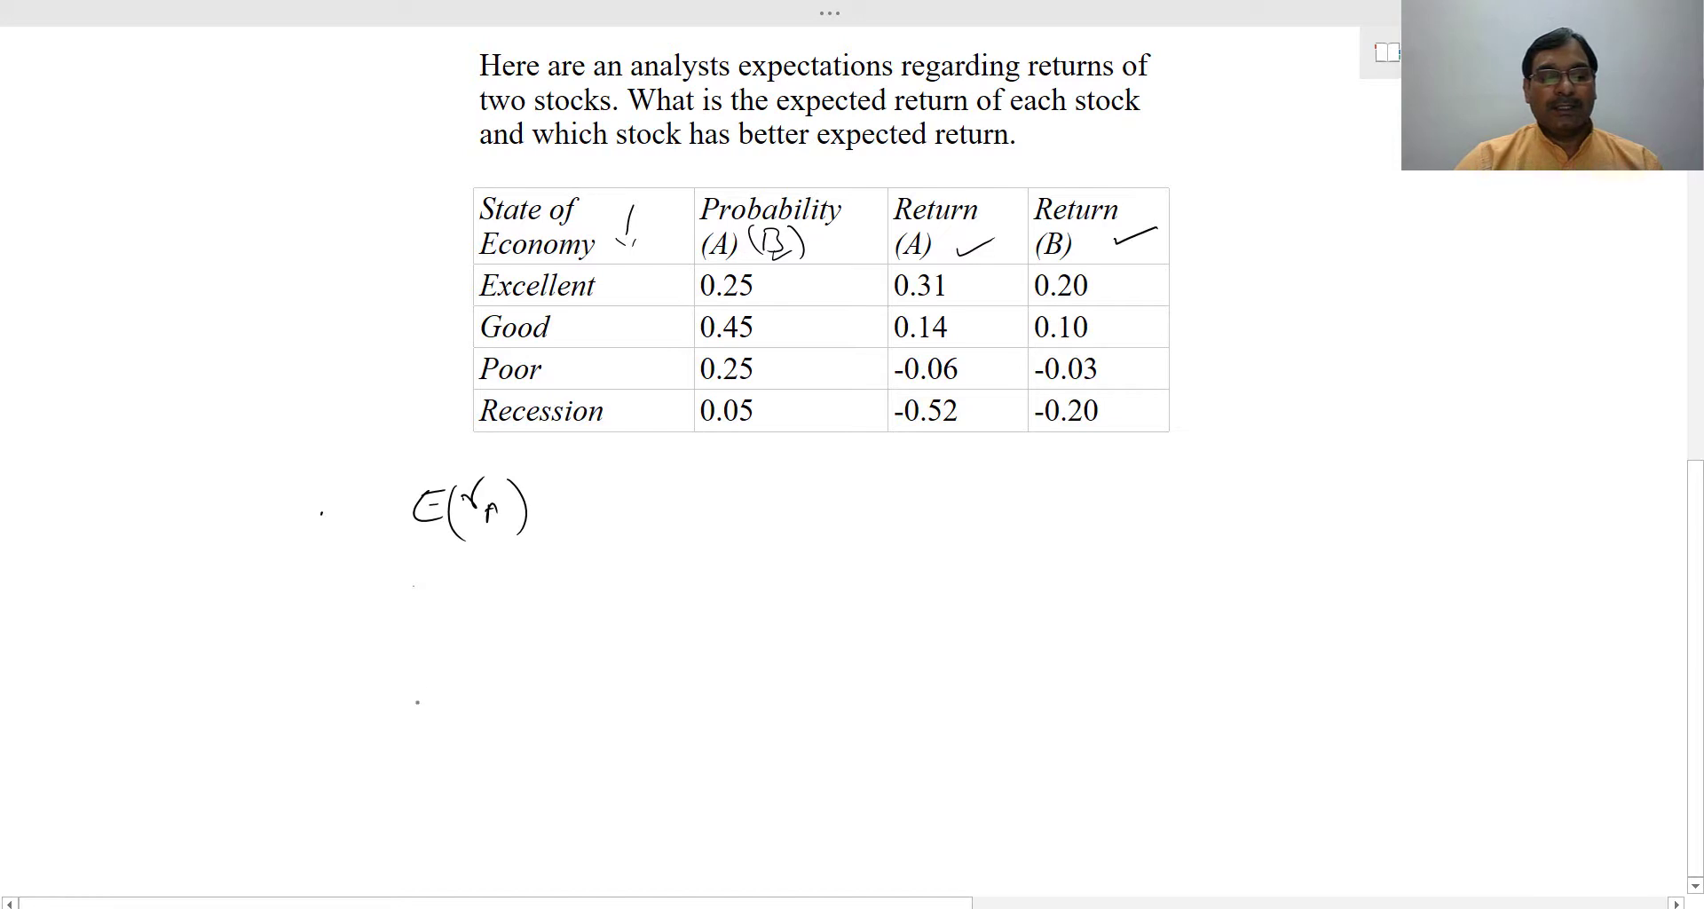
Write E(r_B) further down and complete E(r_A) = Σ P(s) r_a(s), undoing an extra parenthesis
{"action": "mouse_move", "coordinate": [419, 701]}
{"action": "left_mouse_down"}
{"action": "mouse_move", "coordinate": [427, 726]}
{"action": "mouse_move", "coordinate": [490, 733]}
{"action": "left_mouse_up"}
{"action": "left_click_drag", "start_coordinate": [505, 701], "coordinate": [507, 742]}
{"action": "left_click_drag", "start_coordinate": [455, 699], "coordinate": [459, 736]}
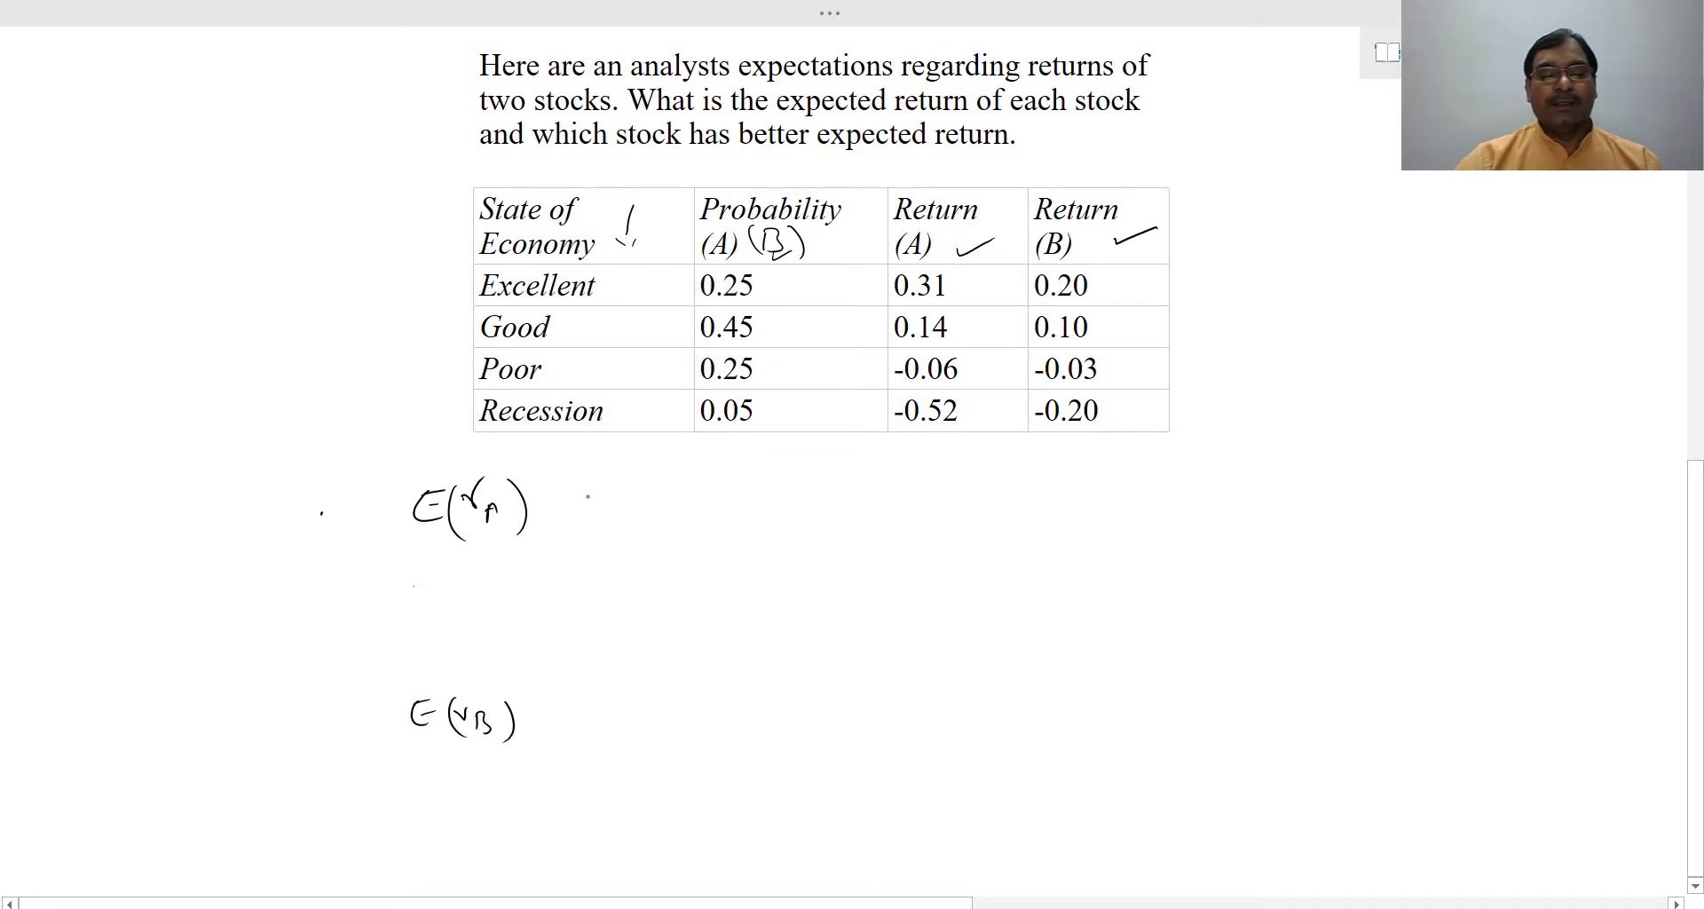
{"action": "left_click_drag", "start_coordinate": [583, 499], "coordinate": [605, 497]}
{"action": "left_click_drag", "start_coordinate": [696, 472], "coordinate": [697, 490]}
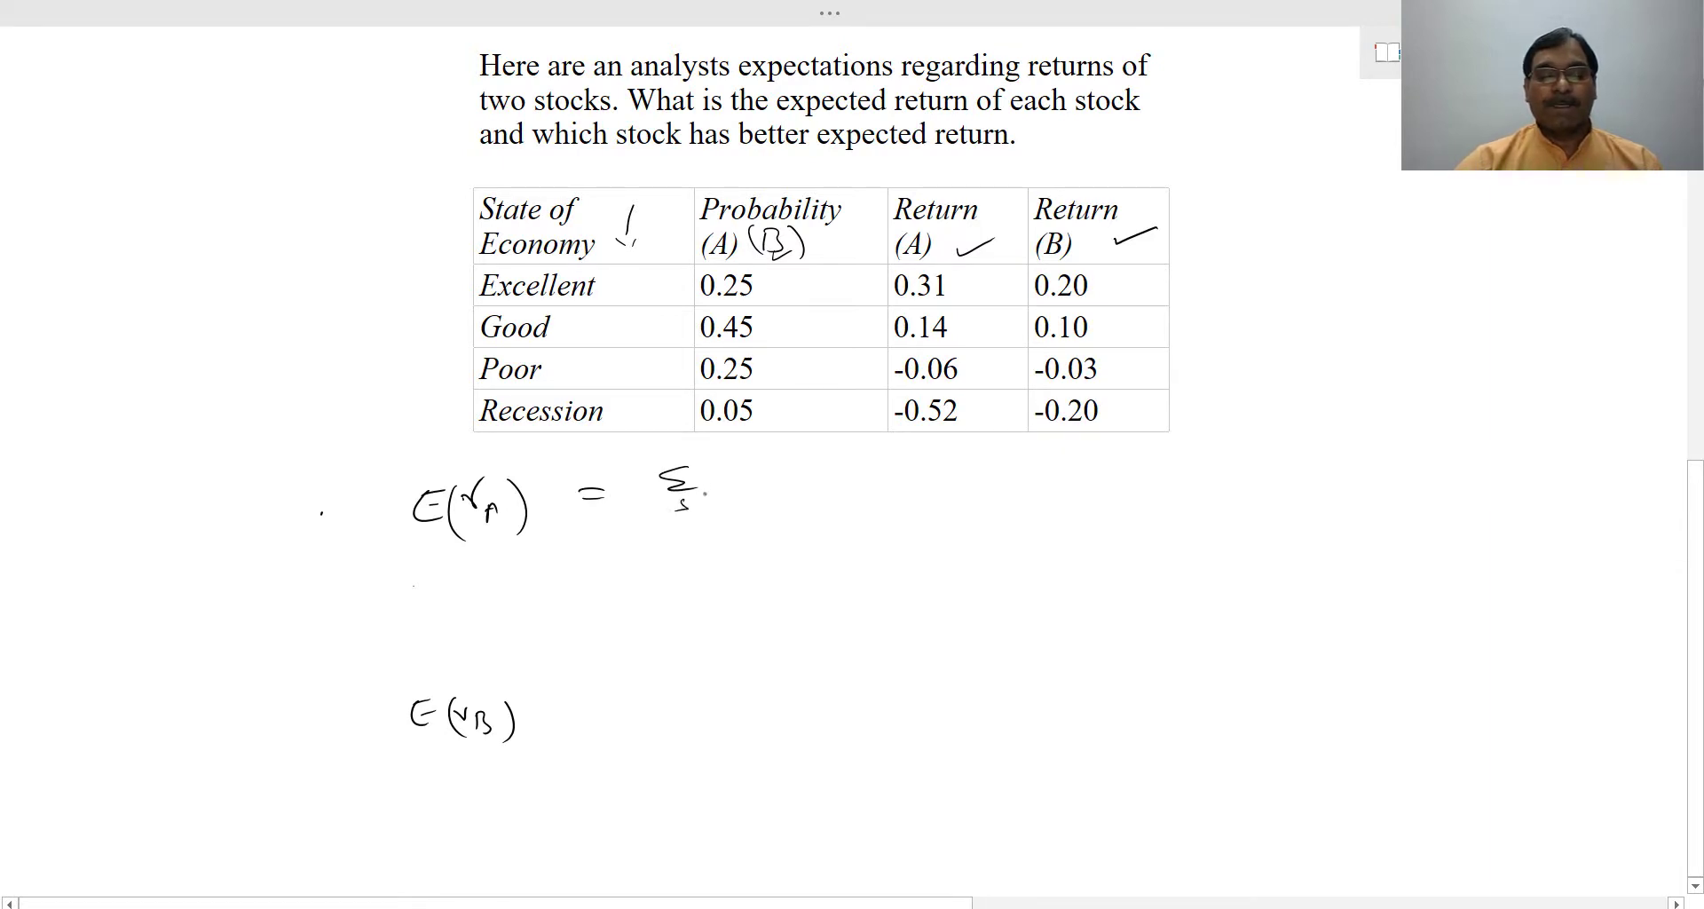
{"action": "left_click_drag", "start_coordinate": [719, 469], "coordinate": [756, 498]}
{"action": "mouse_move", "coordinate": [776, 471]}
{"action": "left_mouse_down"}
{"action": "mouse_move", "coordinate": [778, 500]}
{"action": "mouse_move", "coordinate": [860, 496]}
{"action": "left_mouse_up"}
{"action": "mouse_move", "coordinate": [875, 468]}
{"action": "left_mouse_down"}
{"action": "mouse_move", "coordinate": [868, 490]}
{"action": "mouse_move", "coordinate": [909, 506]}
{"action": "left_mouse_up"}
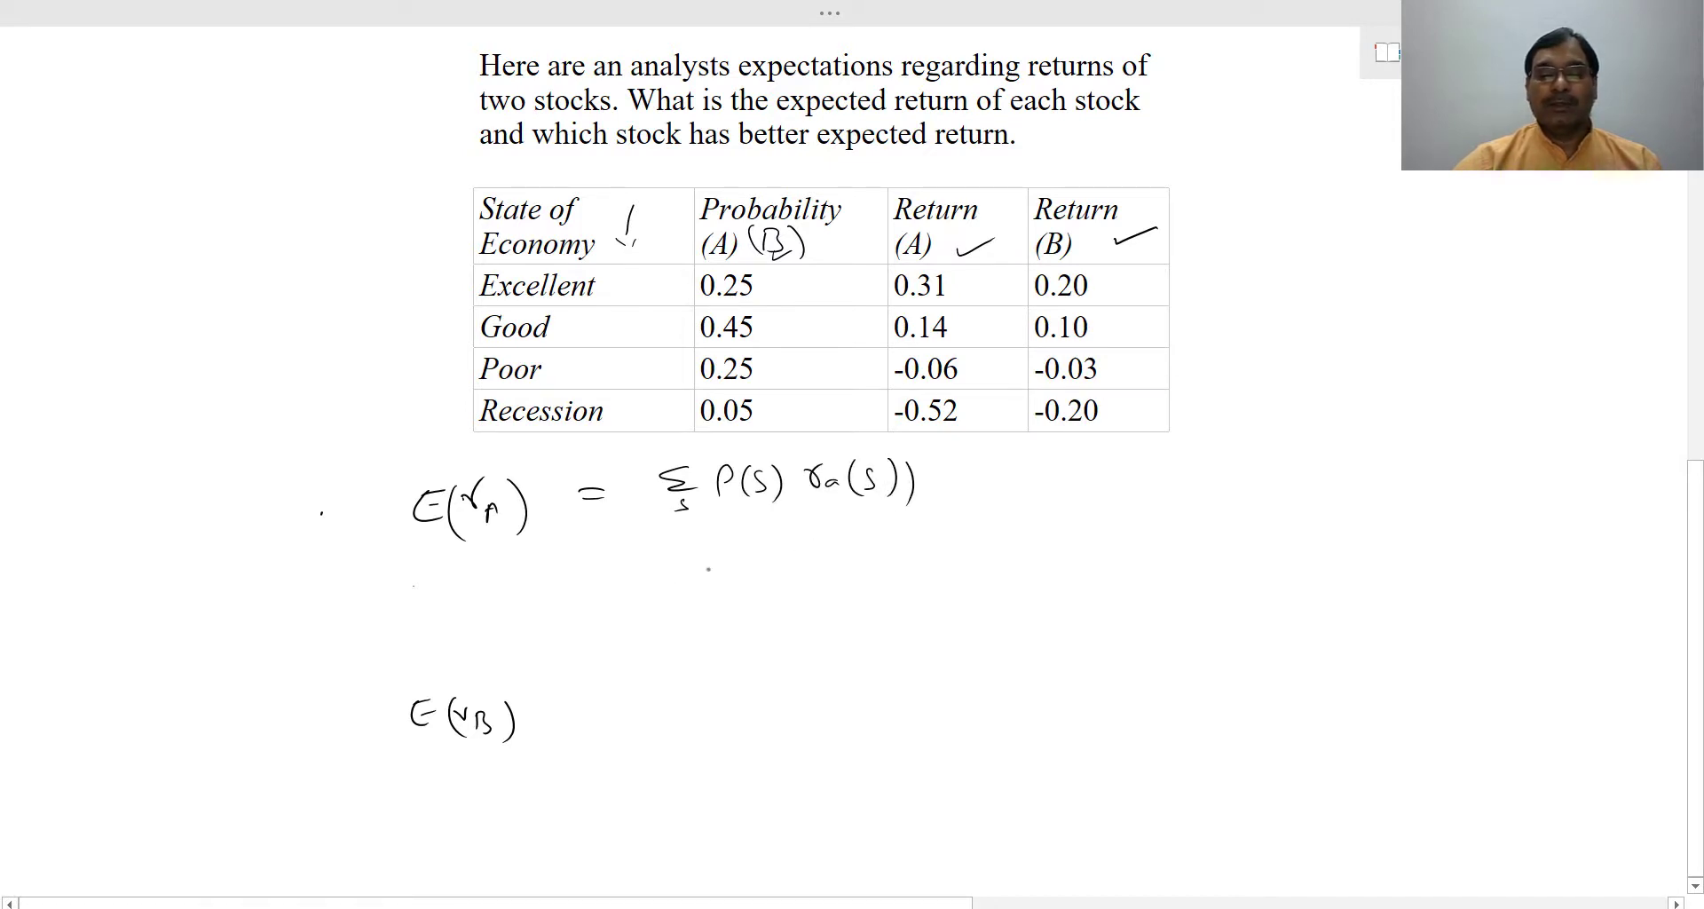
{"action": "key", "text": "ctrl+z"}
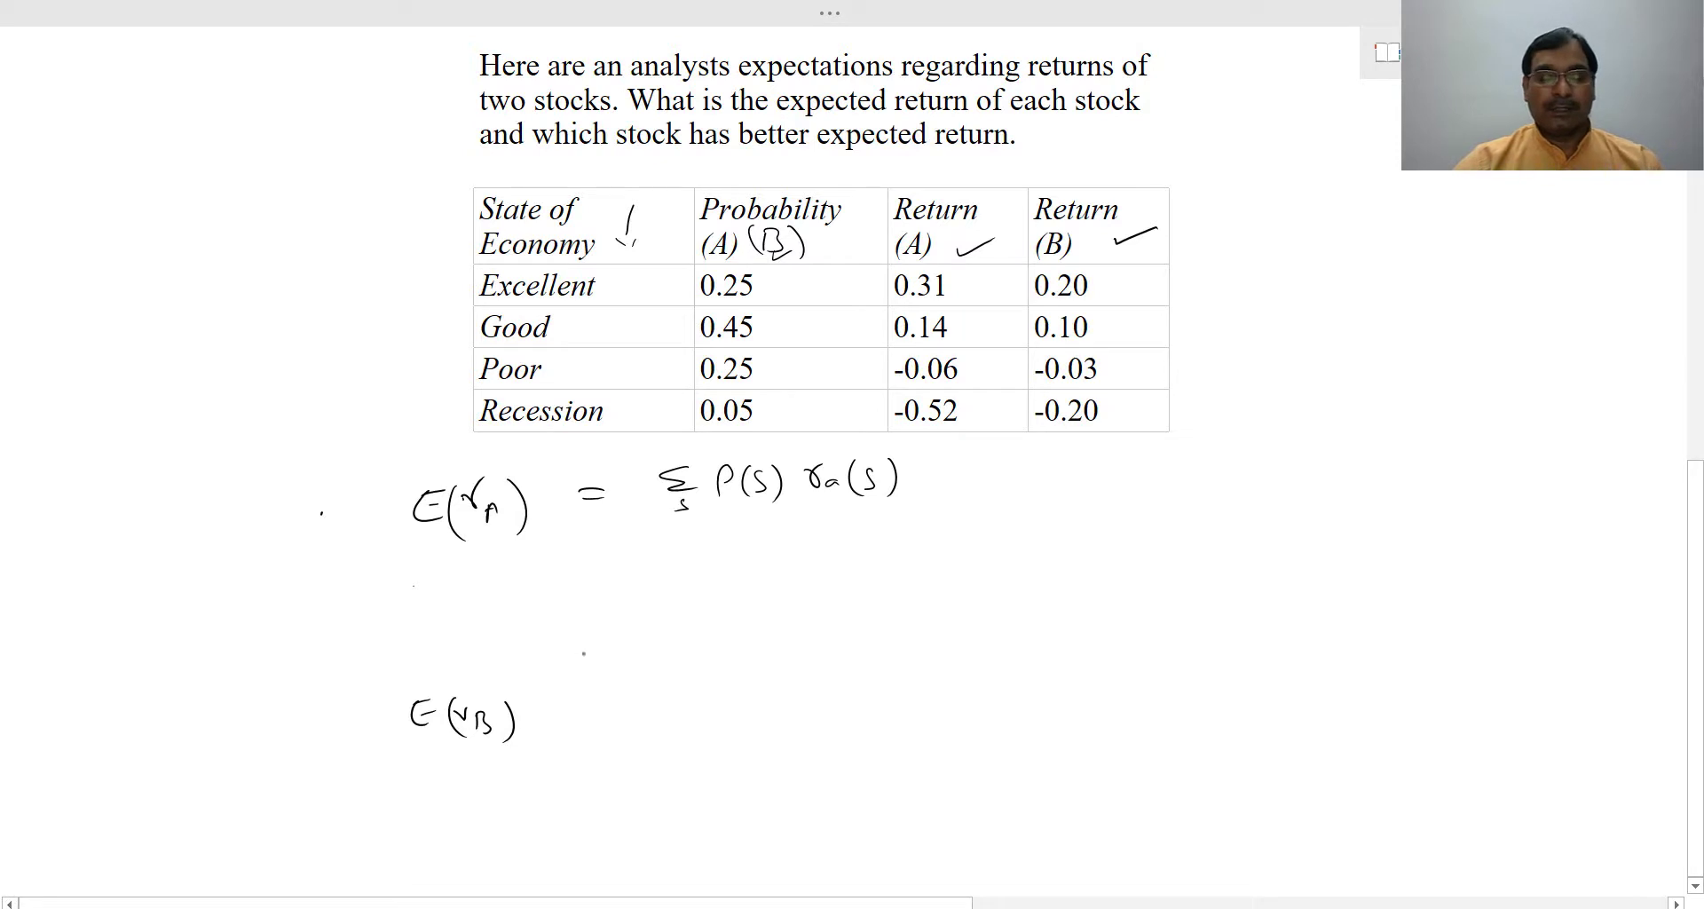
Begin E(r_B)'s formula with Σ p(s) and insert the multiplication sign in E(r_A)
{"action": "mouse_move", "coordinate": [676, 677]}
{"action": "left_mouse_down"}
{"action": "mouse_move", "coordinate": [653, 697]}
{"action": "mouse_move", "coordinate": [688, 711]}
{"action": "mouse_move", "coordinate": [658, 747]}
{"action": "left_mouse_up"}
{"action": "mouse_move", "coordinate": [722, 691]}
{"action": "left_mouse_down"}
{"action": "mouse_move", "coordinate": [709, 726]}
{"action": "mouse_move", "coordinate": [756, 718]}
{"action": "left_mouse_up"}
{"action": "mouse_move", "coordinate": [773, 682]}
{"action": "left_mouse_down"}
{"action": "mouse_move", "coordinate": [775, 728]}
{"action": "mouse_move", "coordinate": [816, 715]}
{"action": "left_mouse_up"}
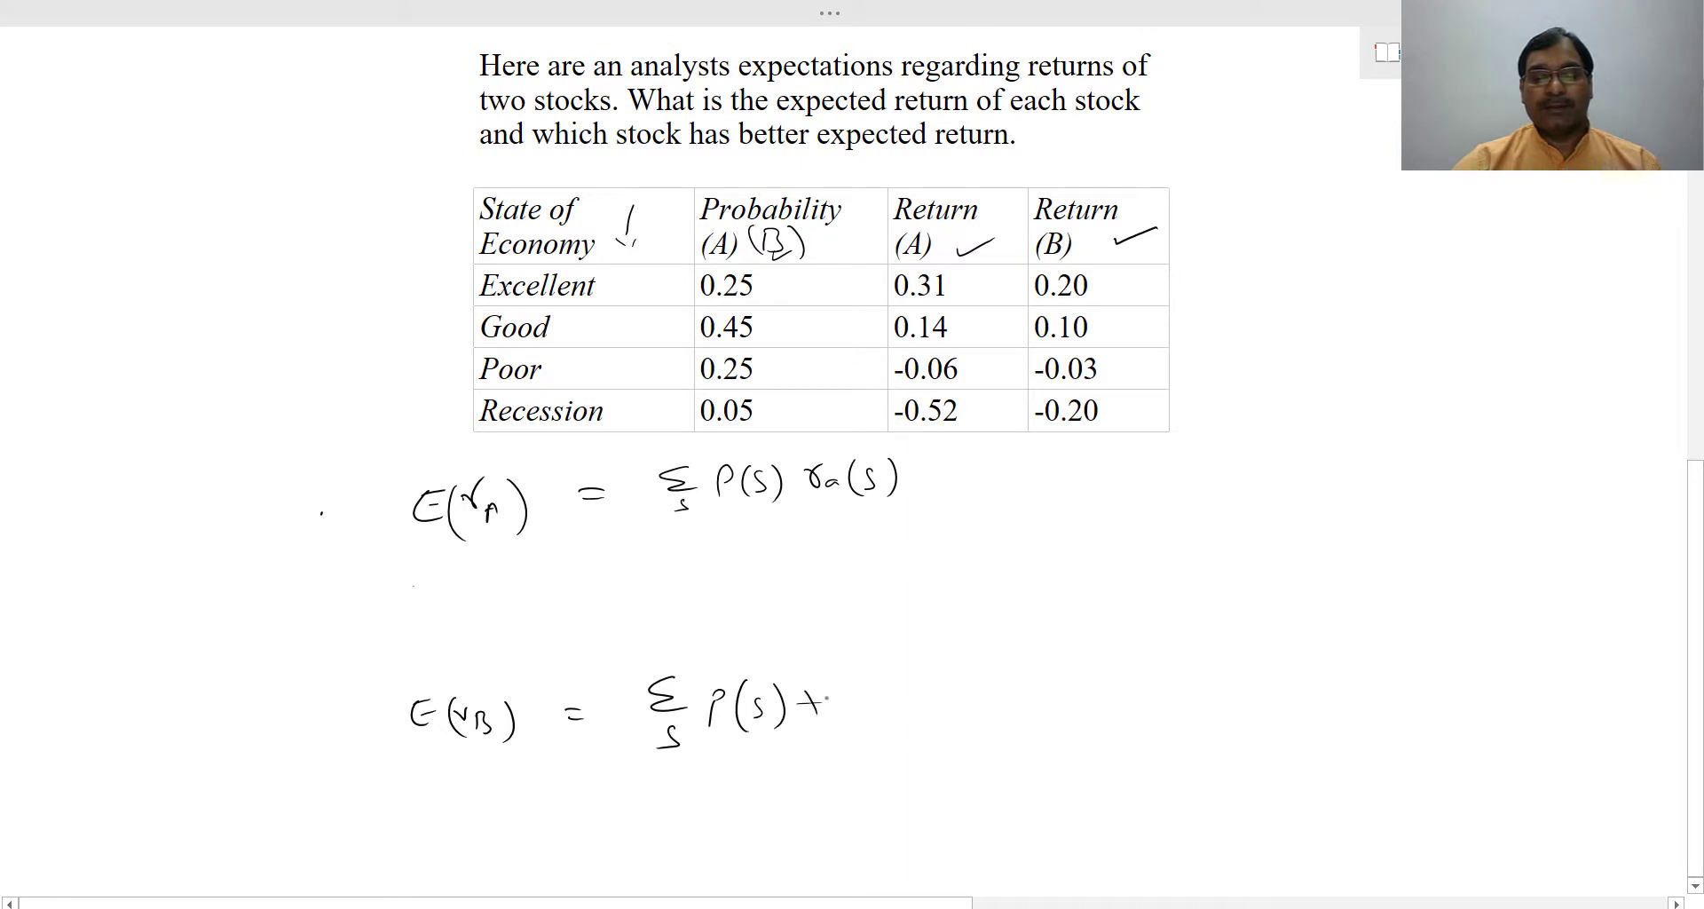
{"action": "left_click_drag", "start_coordinate": [790, 475], "coordinate": [788, 494]}
{"action": "left_click_drag", "start_coordinate": [785, 487], "coordinate": [807, 484]}
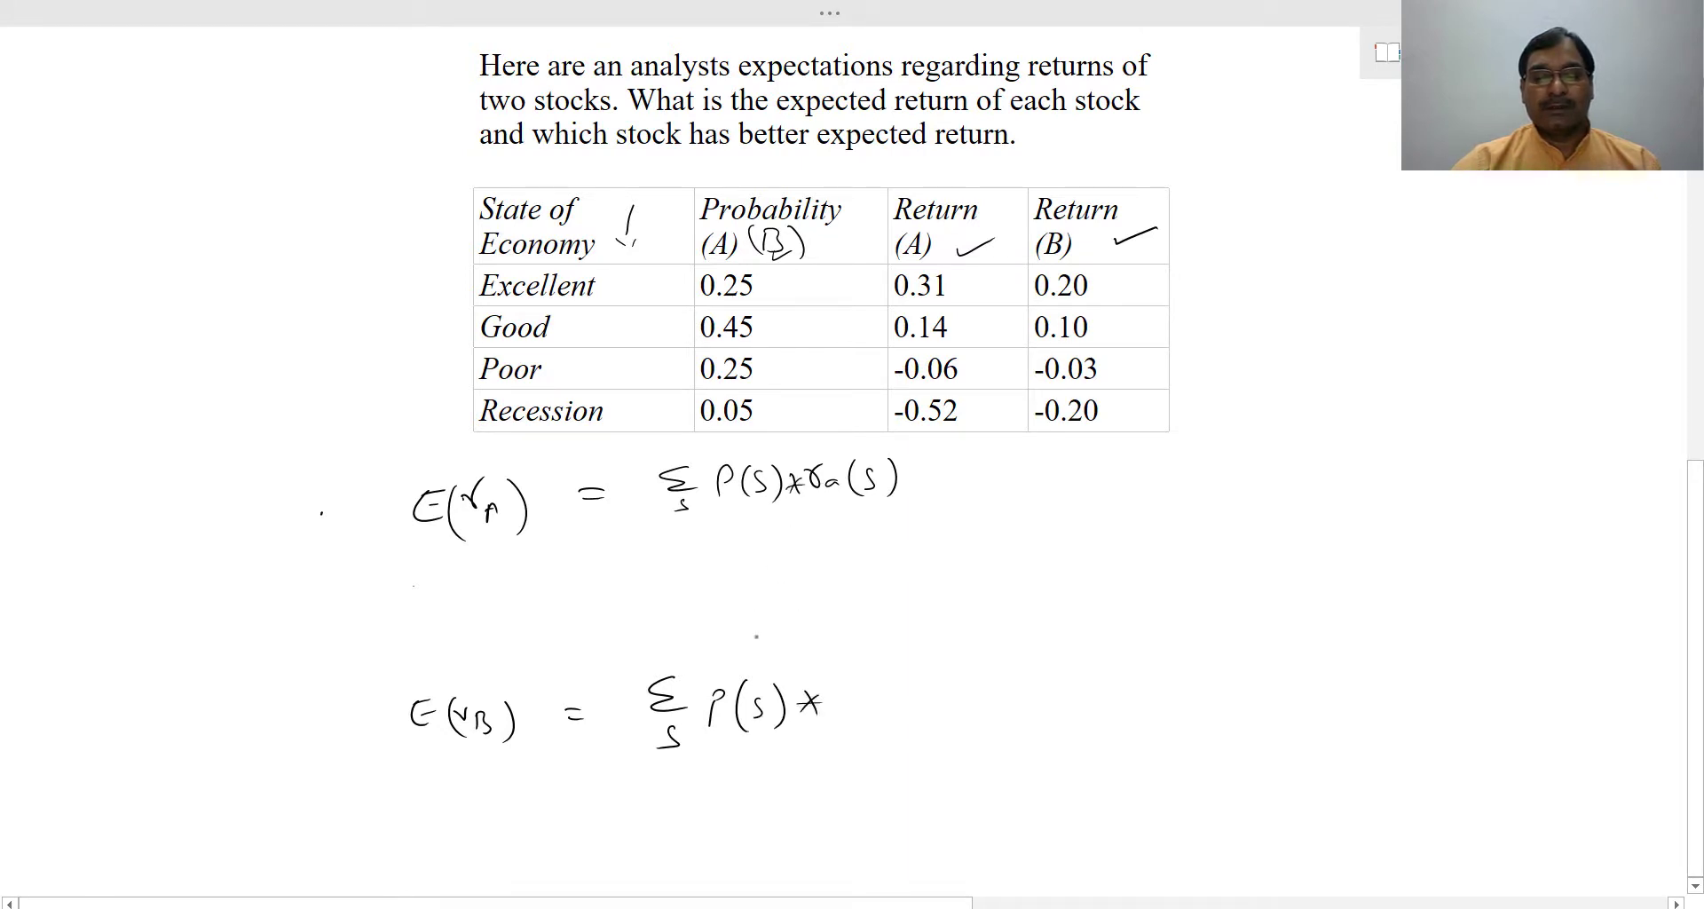
Finish E(r_B) with *r_B(s), then type .25*.31+.45*.14 beside the E(r_A) formula
{"action": "left_click_drag", "start_coordinate": [831, 697], "coordinate": [854, 696]}
{"action": "left_click_drag", "start_coordinate": [885, 679], "coordinate": [880, 713]}
{"action": "mouse_move", "coordinate": [905, 684]}
{"action": "left_mouse_down"}
{"action": "mouse_move", "coordinate": [897, 703]}
{"action": "mouse_move", "coordinate": [927, 710]}
{"action": "left_mouse_up"}
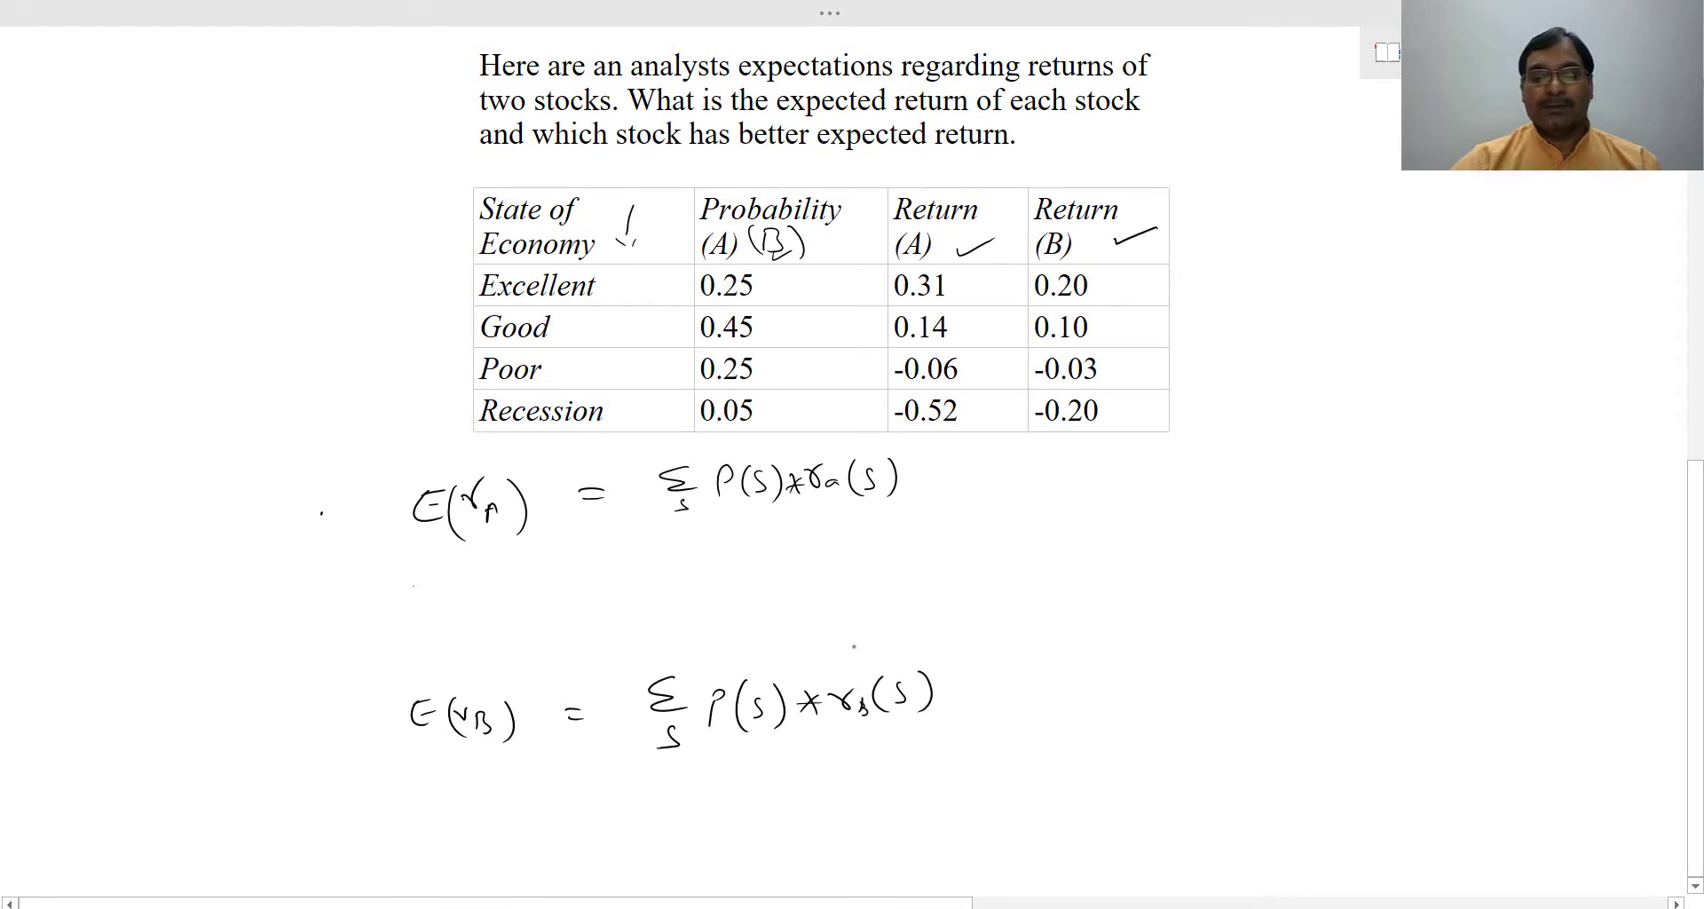
{"action": "left_click", "coordinate": [988, 490]}
{"action": "type", "text": ".25"}
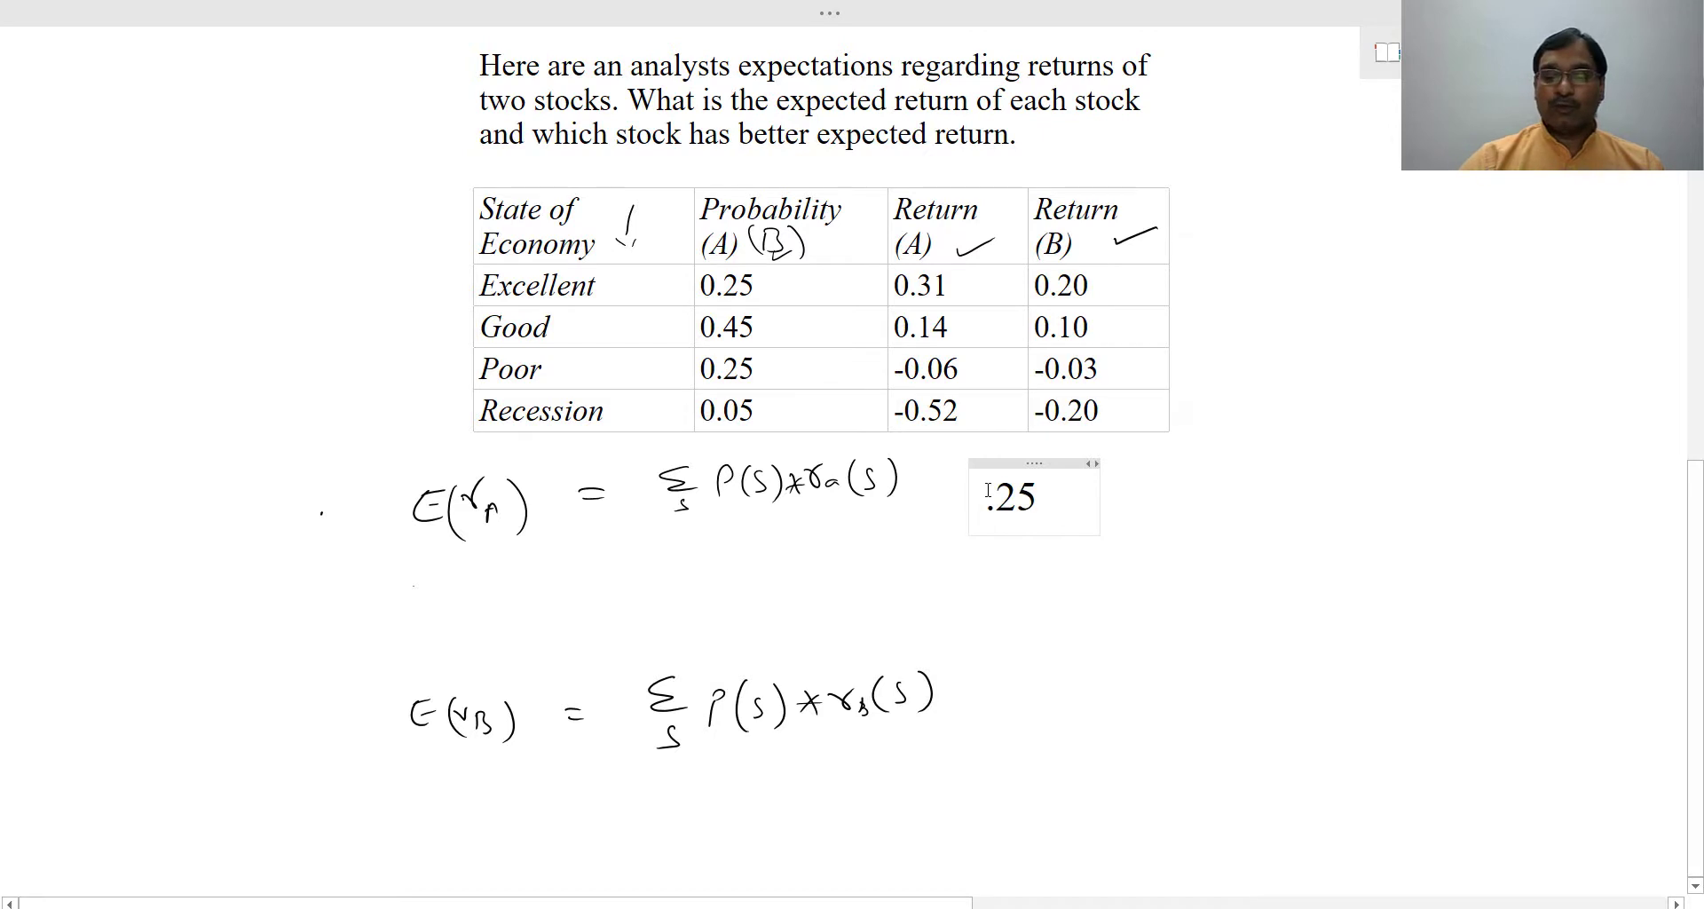
{"action": "type", "text": "*.31"}
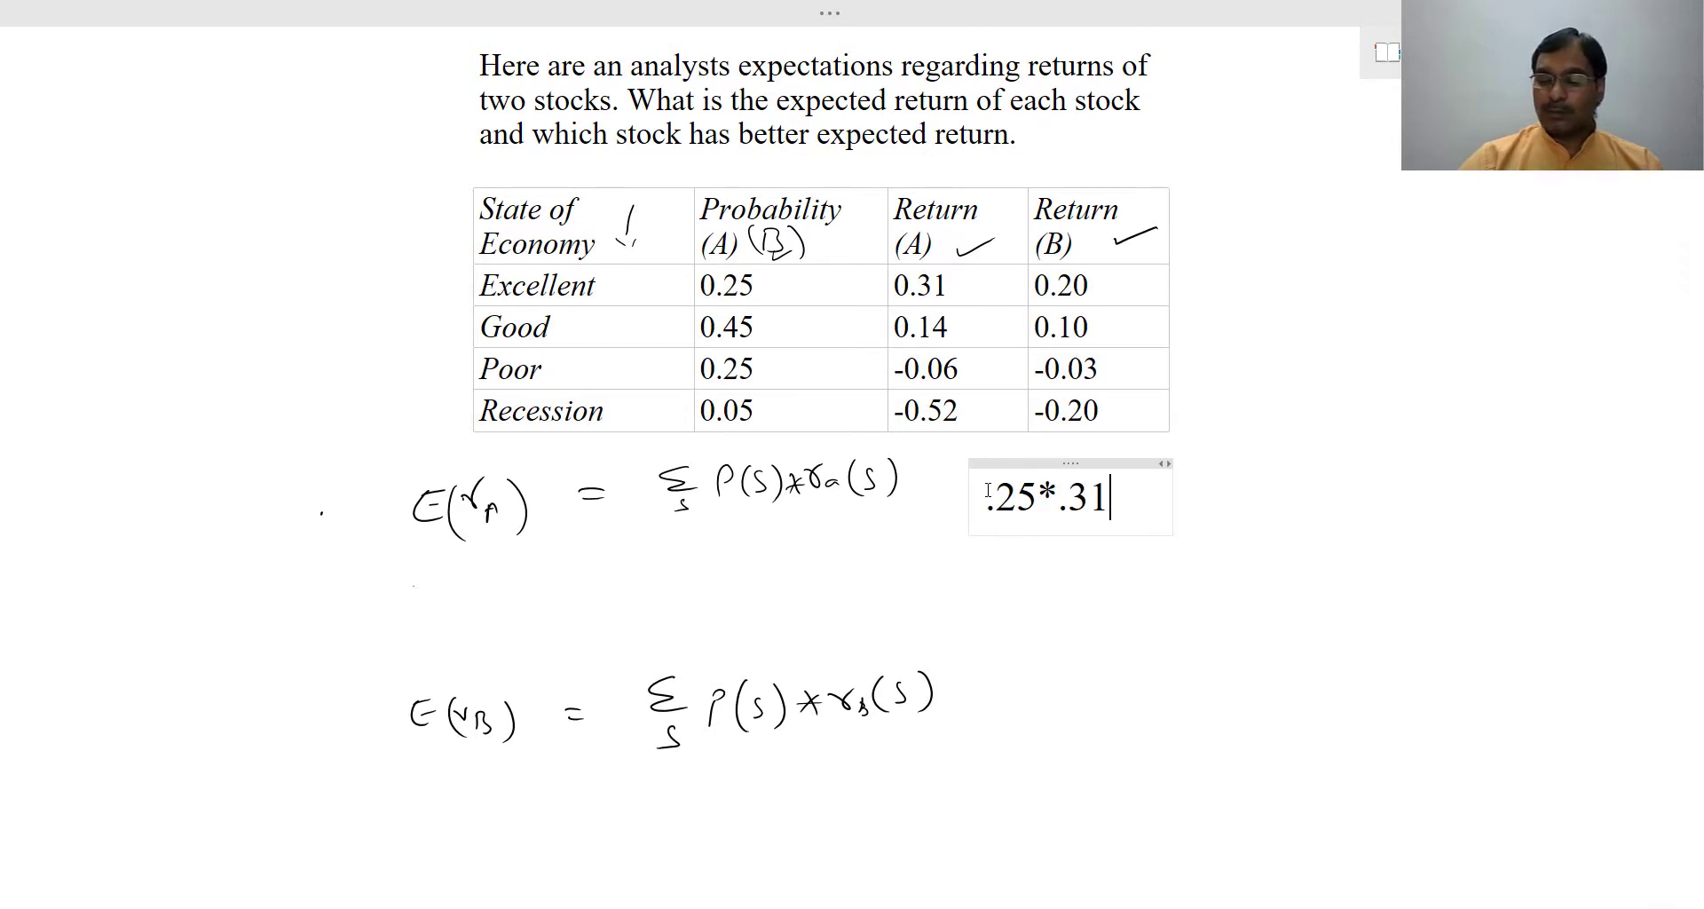
{"action": "type", "text": "+.4"}
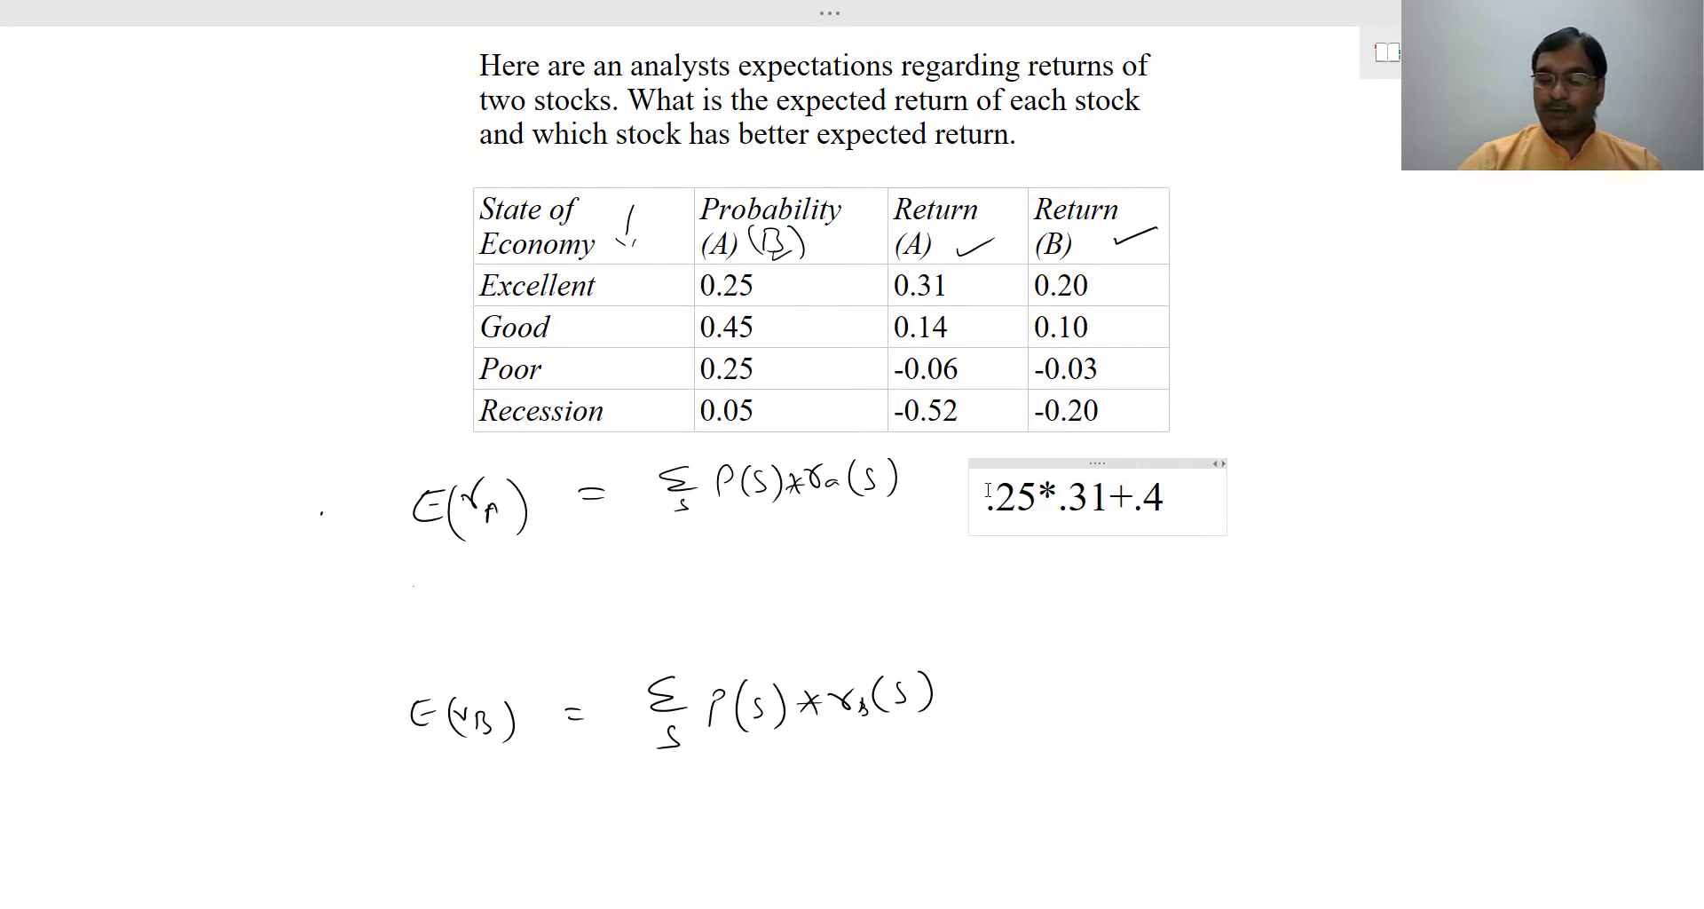
{"action": "type", "text": "5*"}
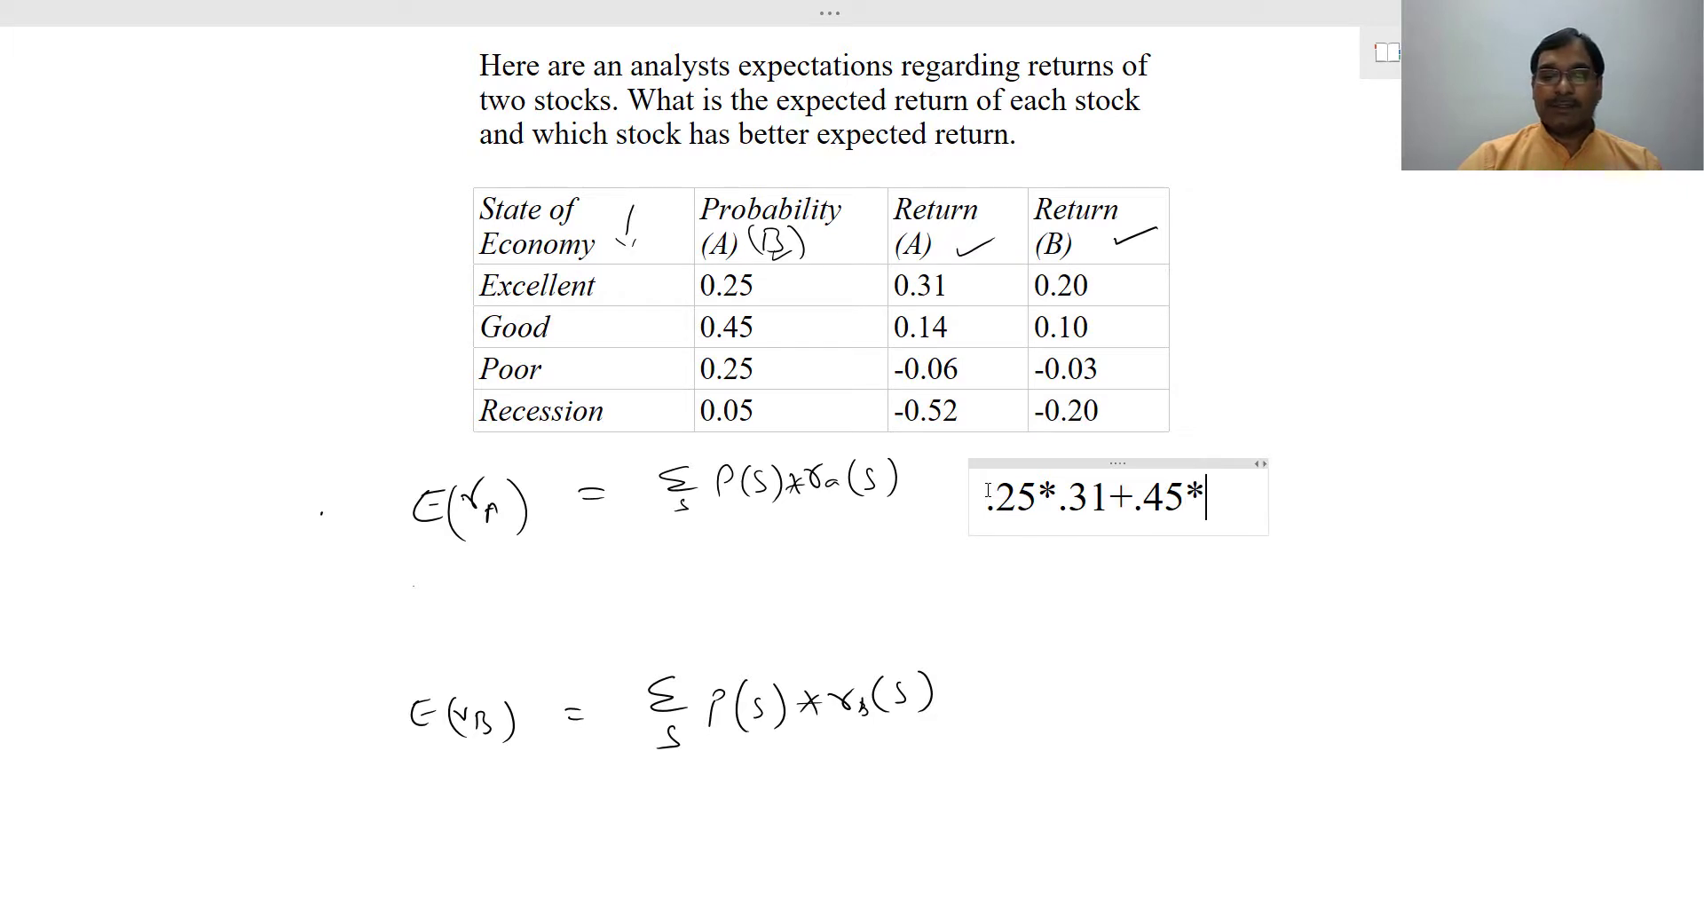
{"action": "type", "text": ".14+"}
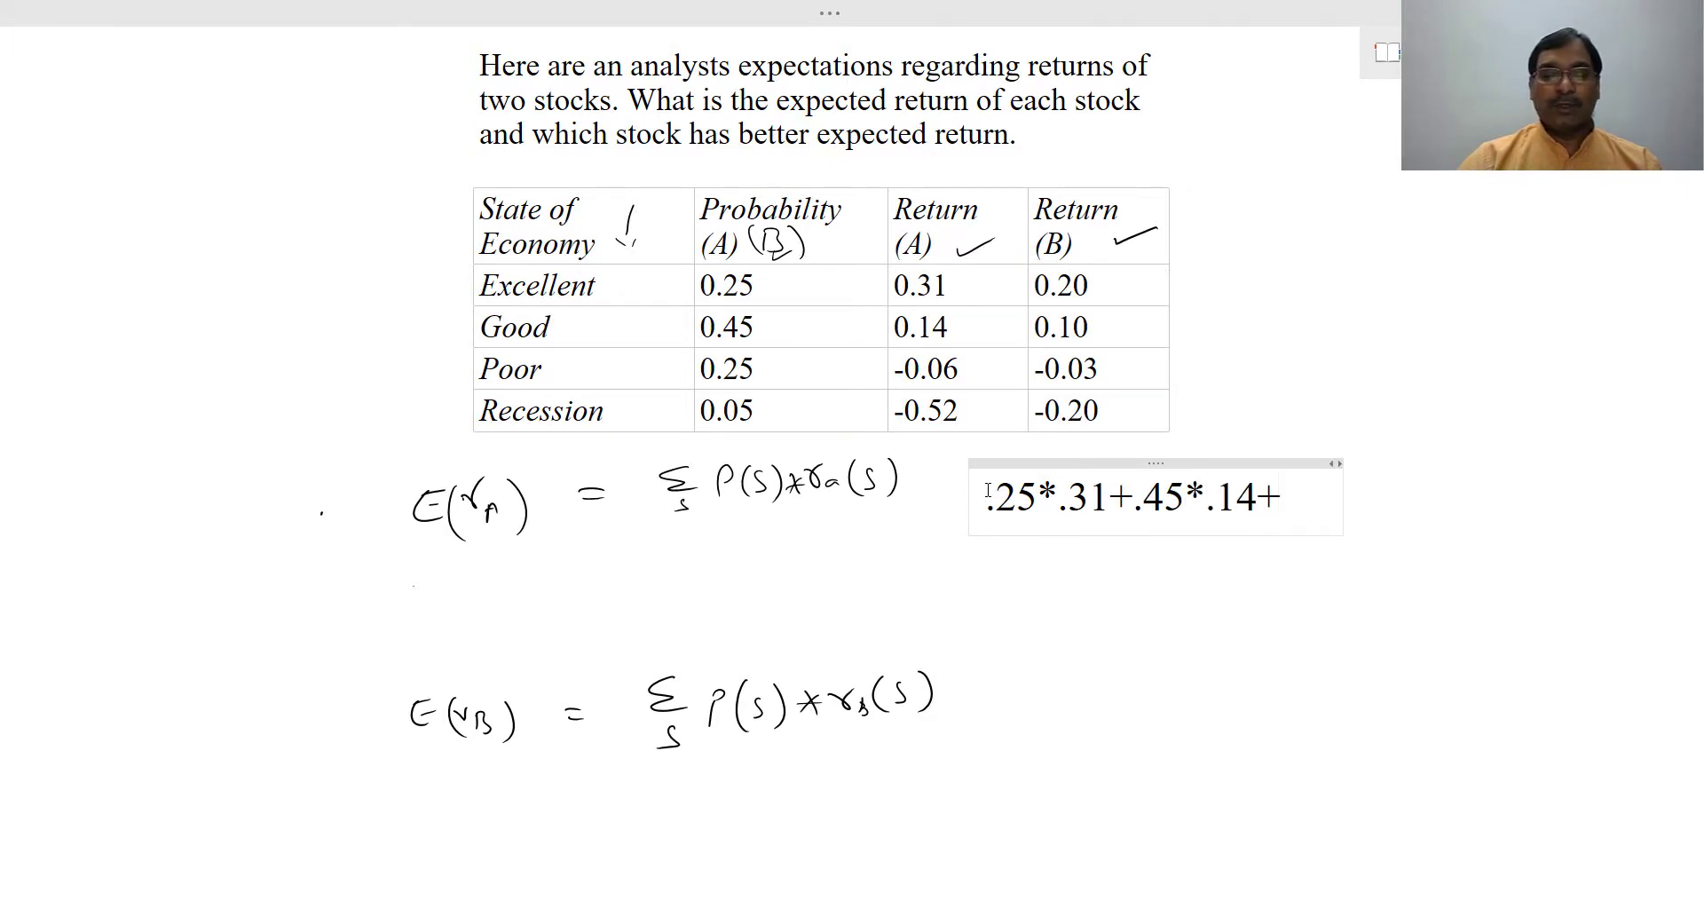
Append +.25*-.06+.05*-.52= to stock A's sum and compute the result 0.0995
{"action": "type", "text": ".25*"}
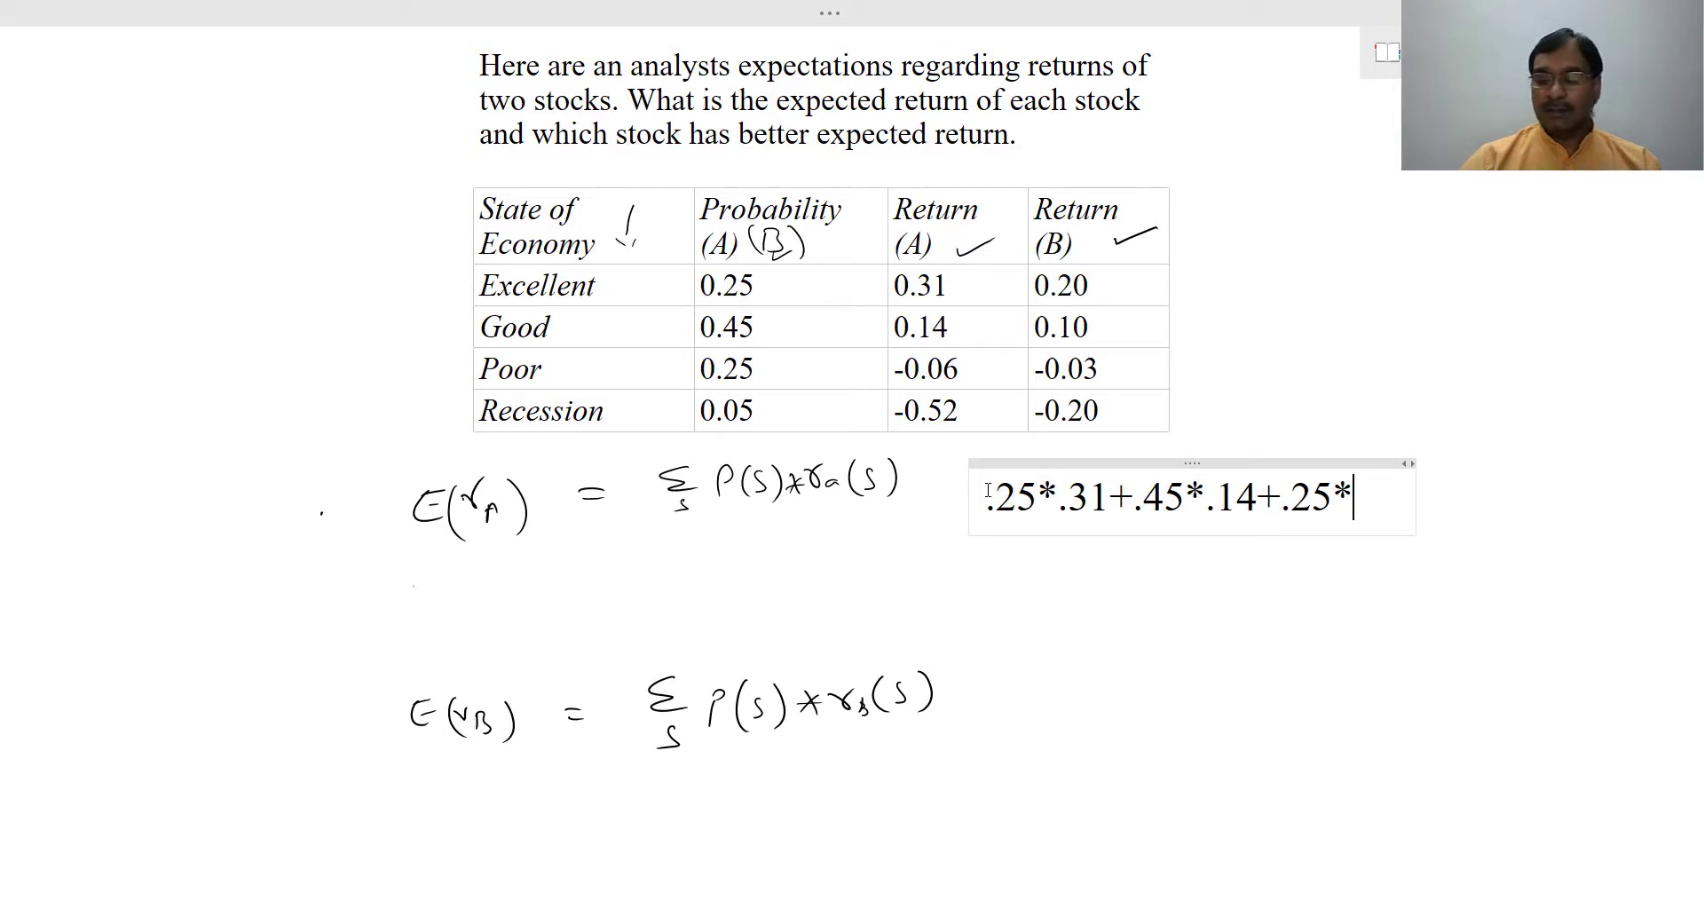
{"action": "type", "text": "-.06"}
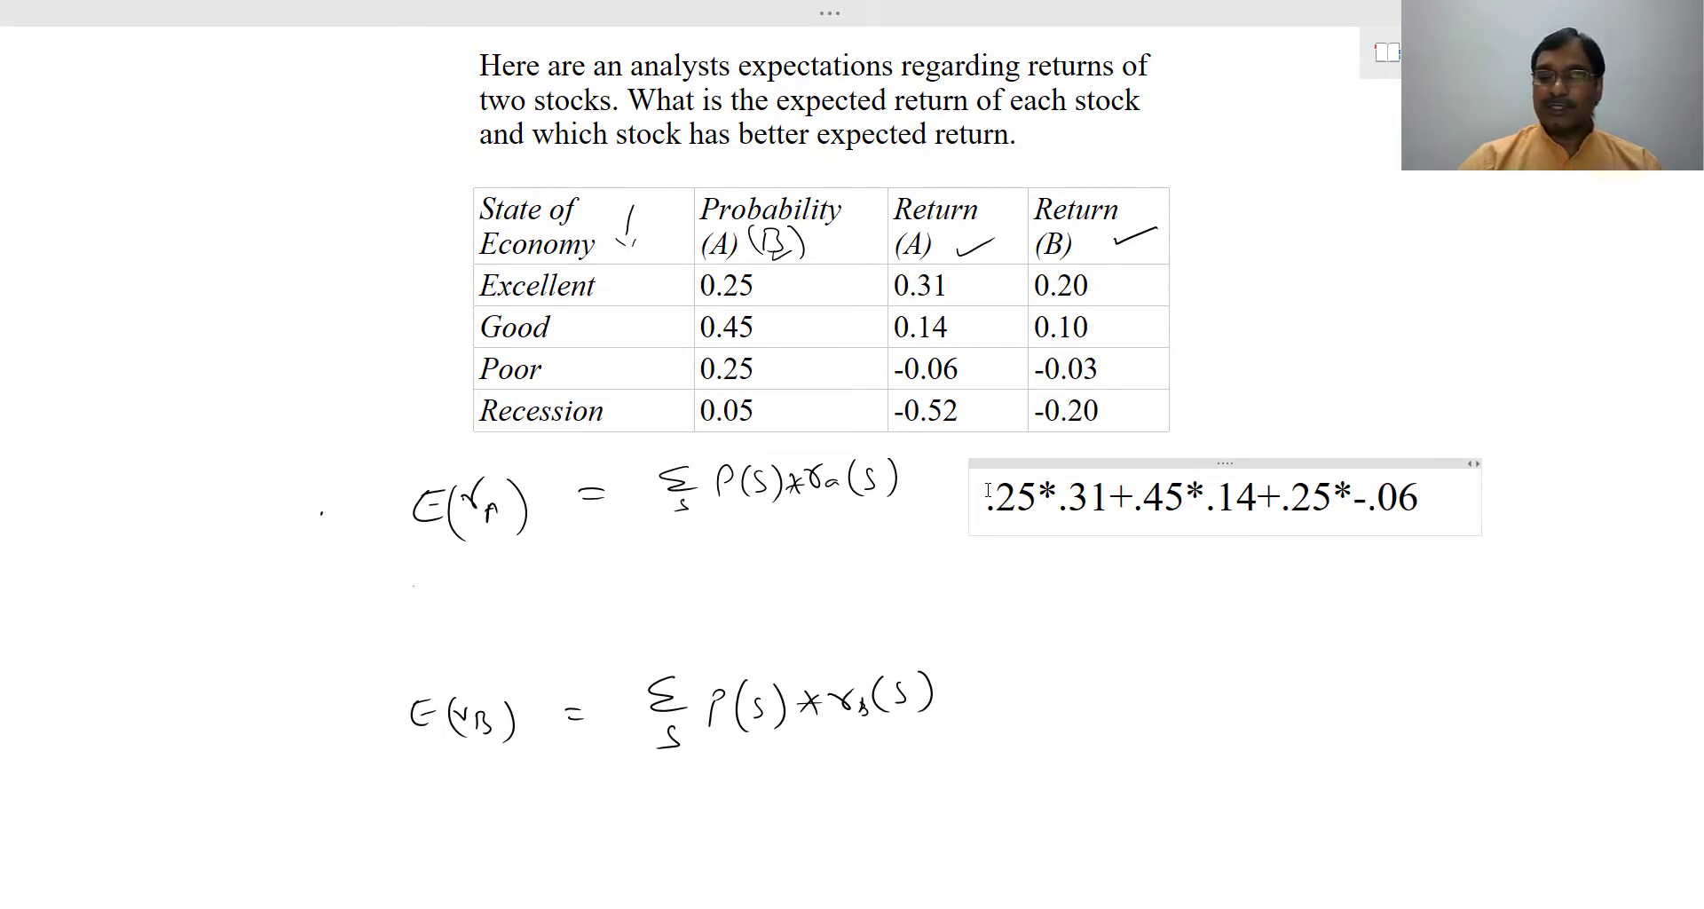
{"action": "type", "text": "+.0"}
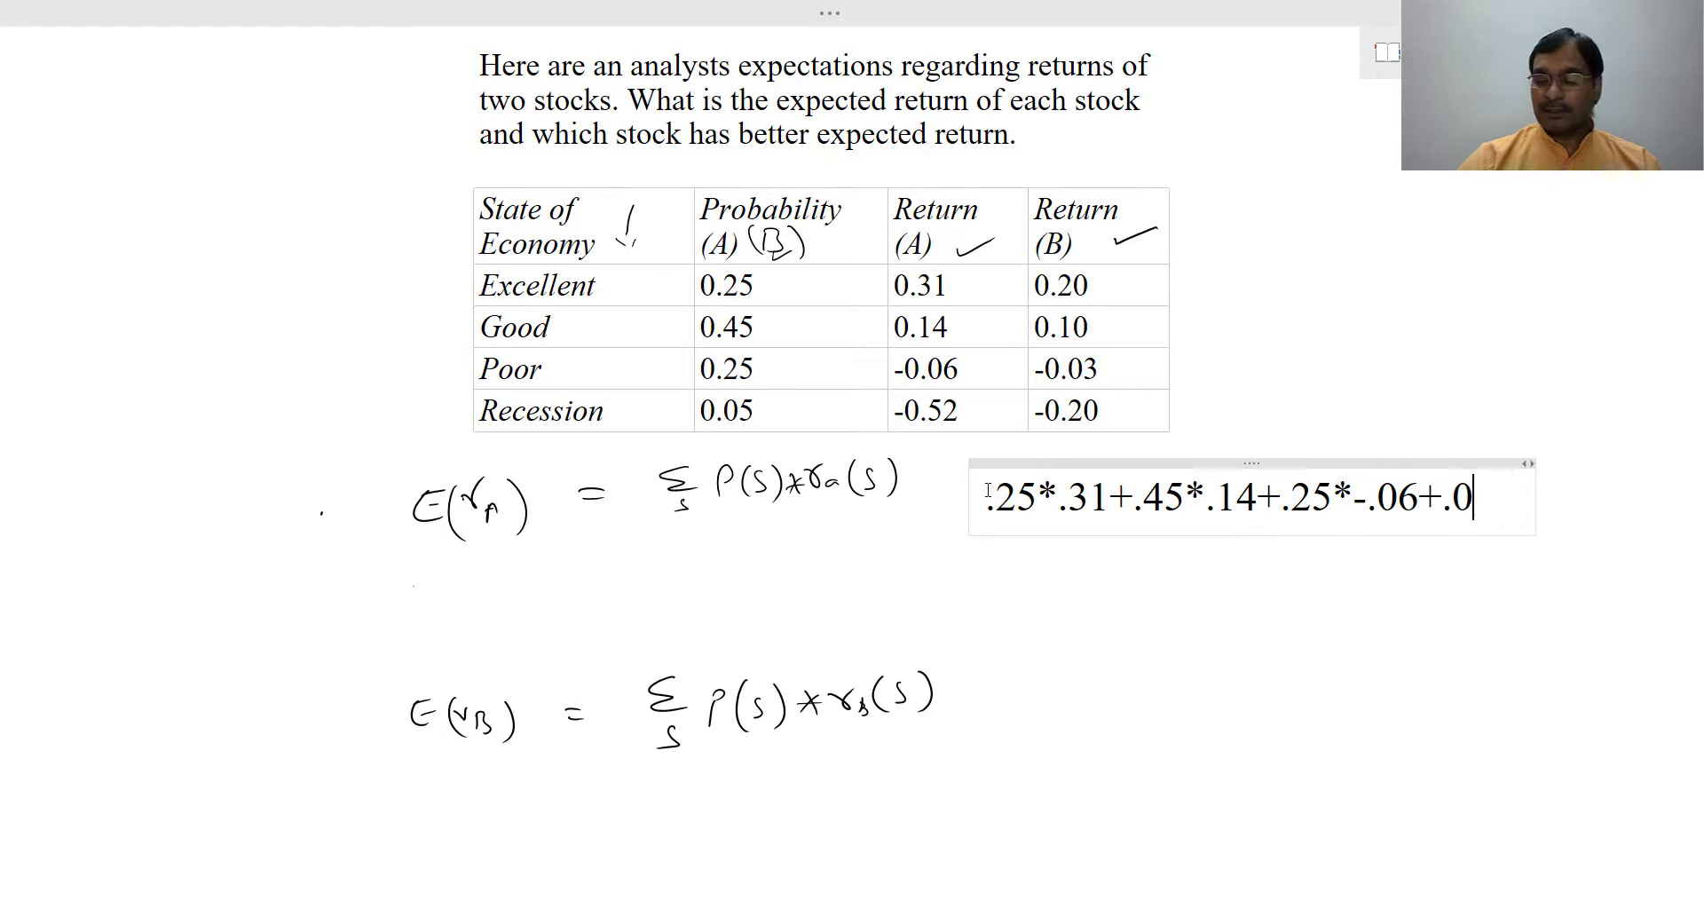
{"action": "type", "text": "5*"}
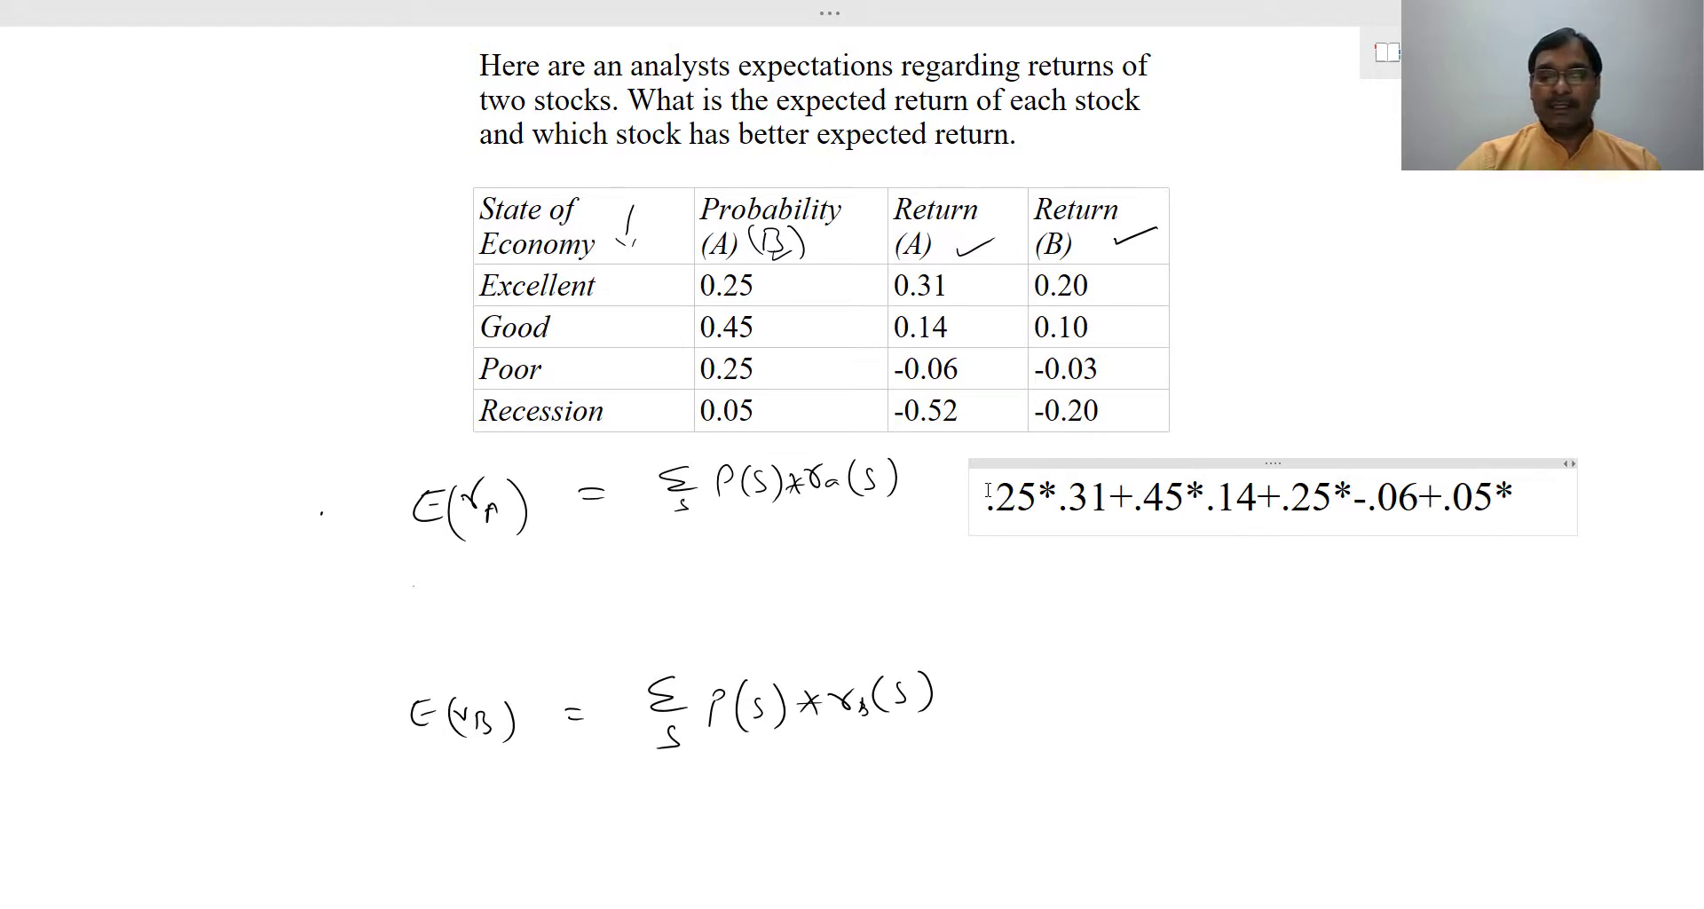
{"action": "type", "text": "-.5"}
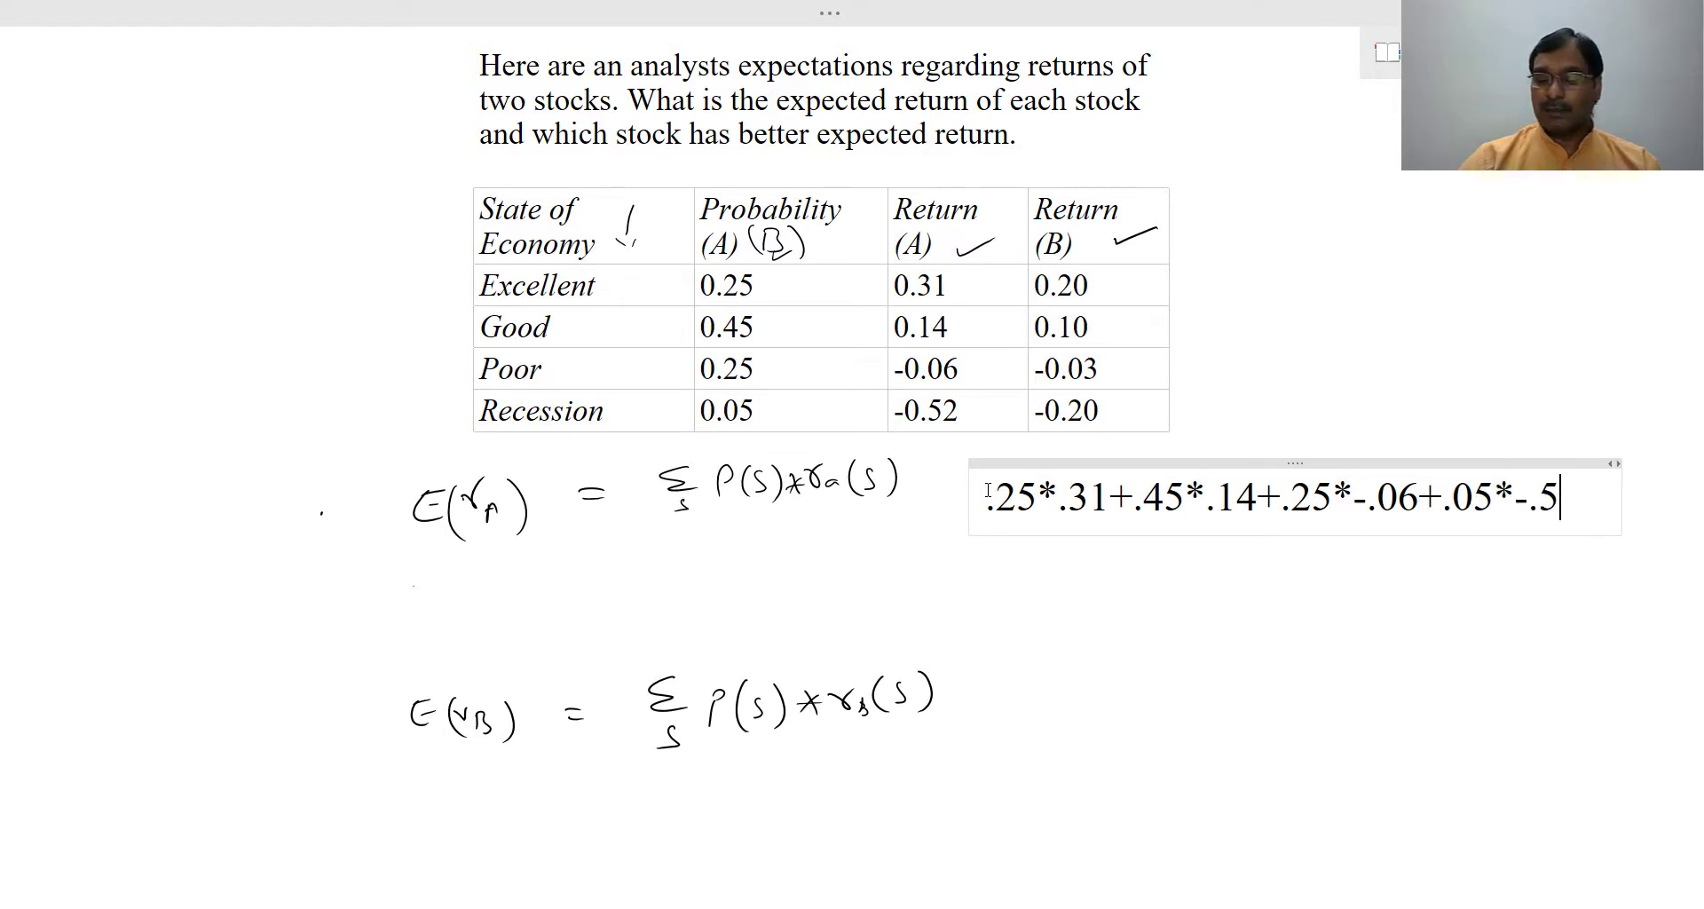
{"action": "type", "text": "2"}
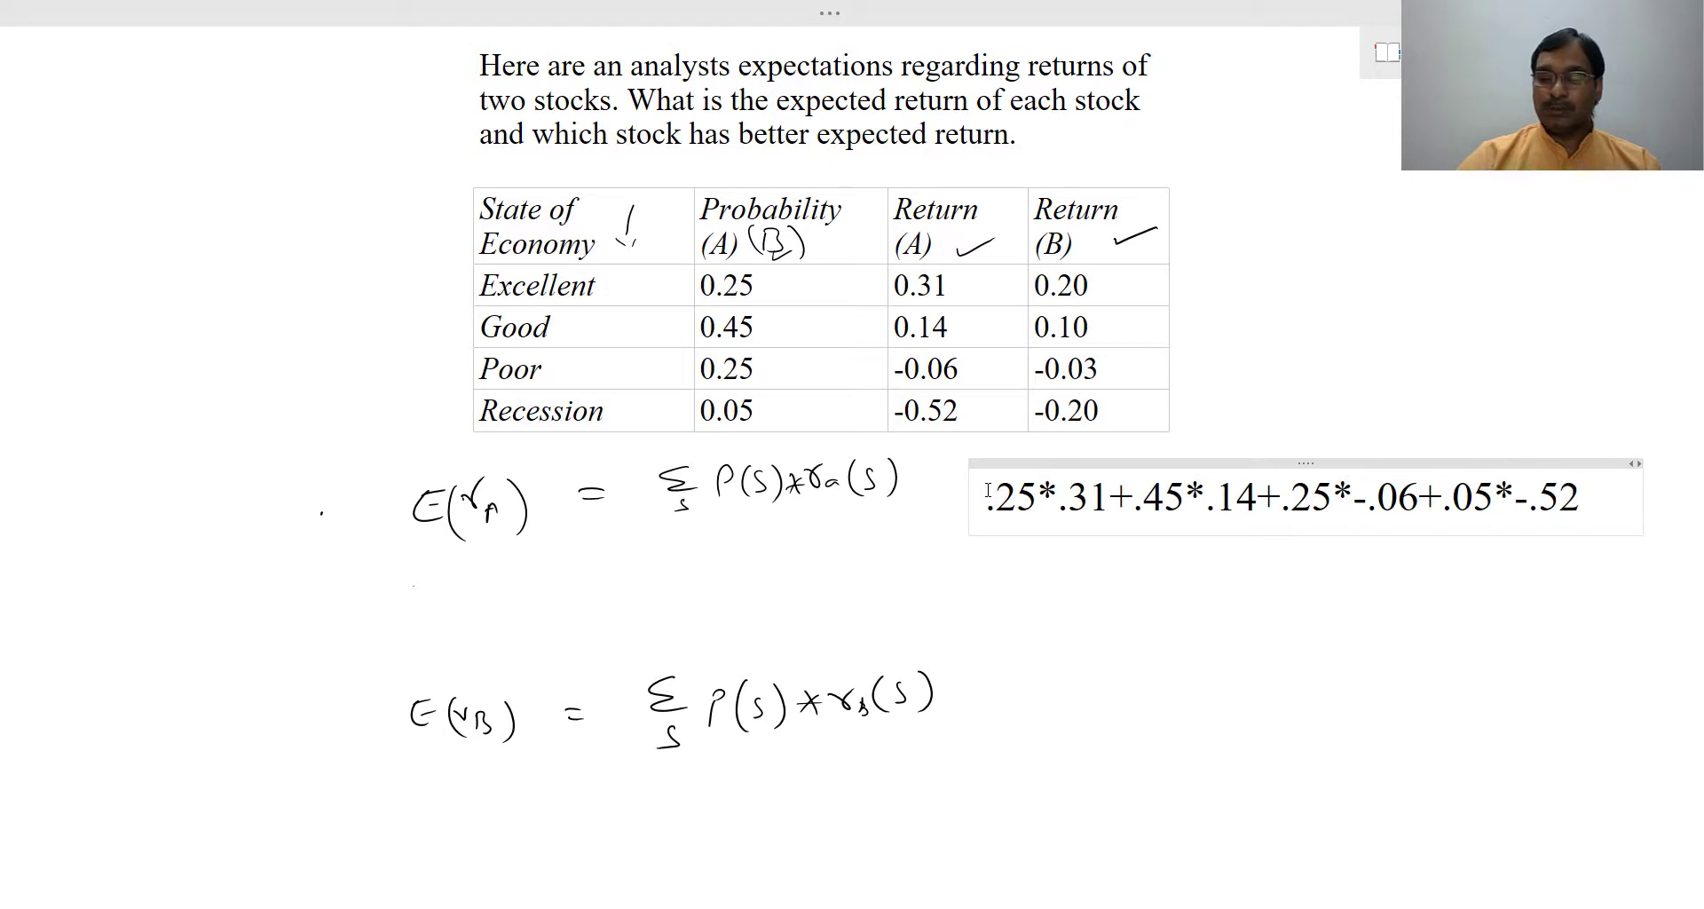
{"action": "type", "text": "="}
{"action": "key", "text": "Return"}
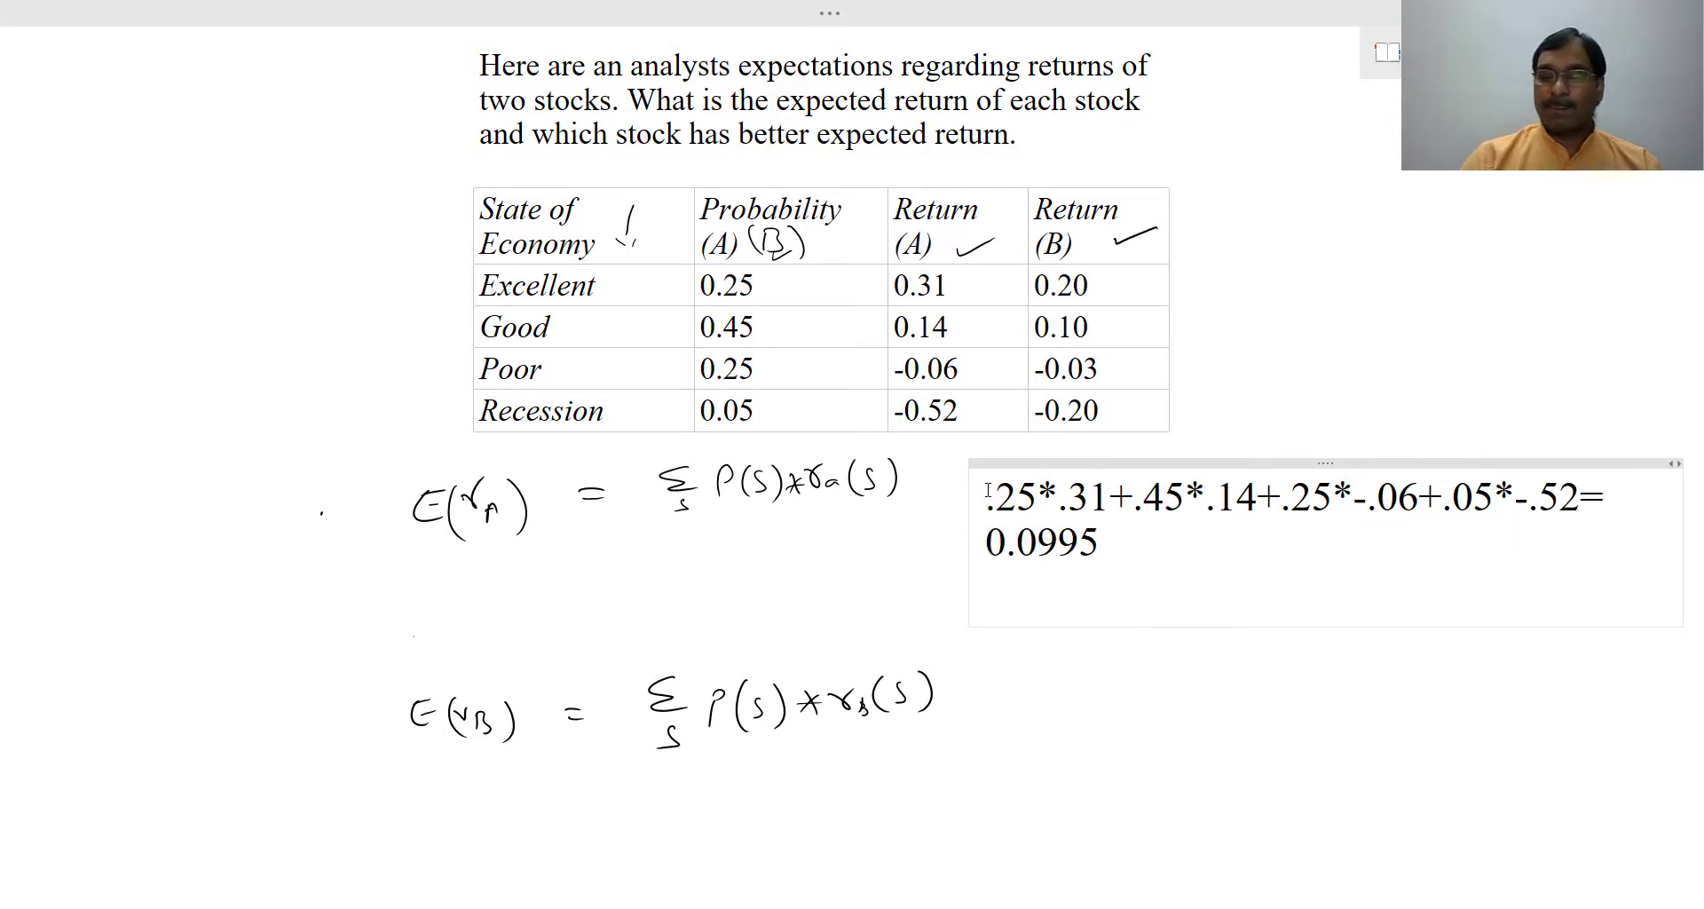
Handwrite '0.0995 or ≃ 9.95%' beneath stock A's typed result
{"action": "left_click", "coordinate": [1232, 584]}
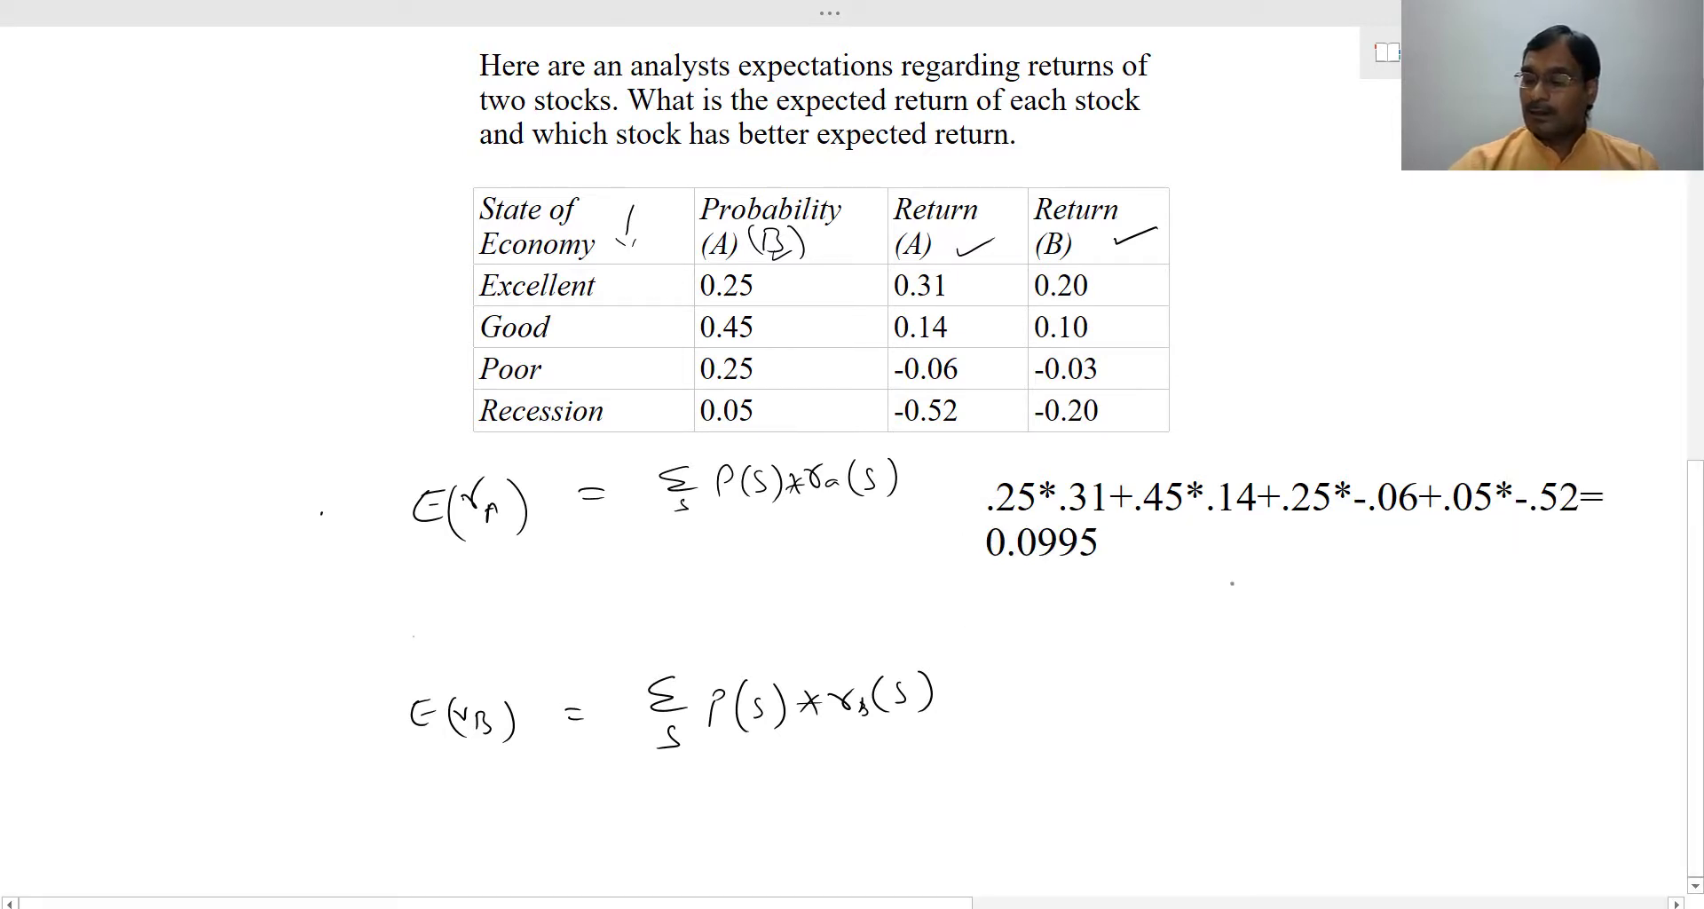
{"action": "left_click", "coordinate": [1278, 577]}
{"action": "left_click_drag", "start_coordinate": [1254, 571], "coordinate": [1360, 591]}
{"action": "left_click_drag", "start_coordinate": [1391, 555], "coordinate": [1378, 588]}
{"action": "mouse_move", "coordinate": [1386, 555]}
{"action": "left_mouse_down"}
{"action": "mouse_move", "coordinate": [1438, 576]}
{"action": "mouse_move", "coordinate": [1491, 561]}
{"action": "mouse_move", "coordinate": [1462, 589]}
{"action": "left_mouse_up"}
{"action": "left_click_drag", "start_coordinate": [1442, 601], "coordinate": [1459, 599]}
{"action": "left_click", "coordinate": [1560, 593]}
{"action": "mouse_move", "coordinate": [1549, 565]}
{"action": "left_mouse_down"}
{"action": "mouse_move", "coordinate": [1540, 600]}
{"action": "mouse_move", "coordinate": [1608, 584]}
{"action": "left_mouse_up"}
{"action": "mouse_move", "coordinate": [1615, 550]}
{"action": "left_mouse_down"}
{"action": "mouse_move", "coordinate": [1641, 545]}
{"action": "mouse_move", "coordinate": [1640, 585]}
{"action": "left_mouse_up"}
{"action": "left_click_drag", "start_coordinate": [1640, 561], "coordinate": [1643, 565]}
{"action": "left_click_drag", "start_coordinate": [1656, 573], "coordinate": [1657, 578]}
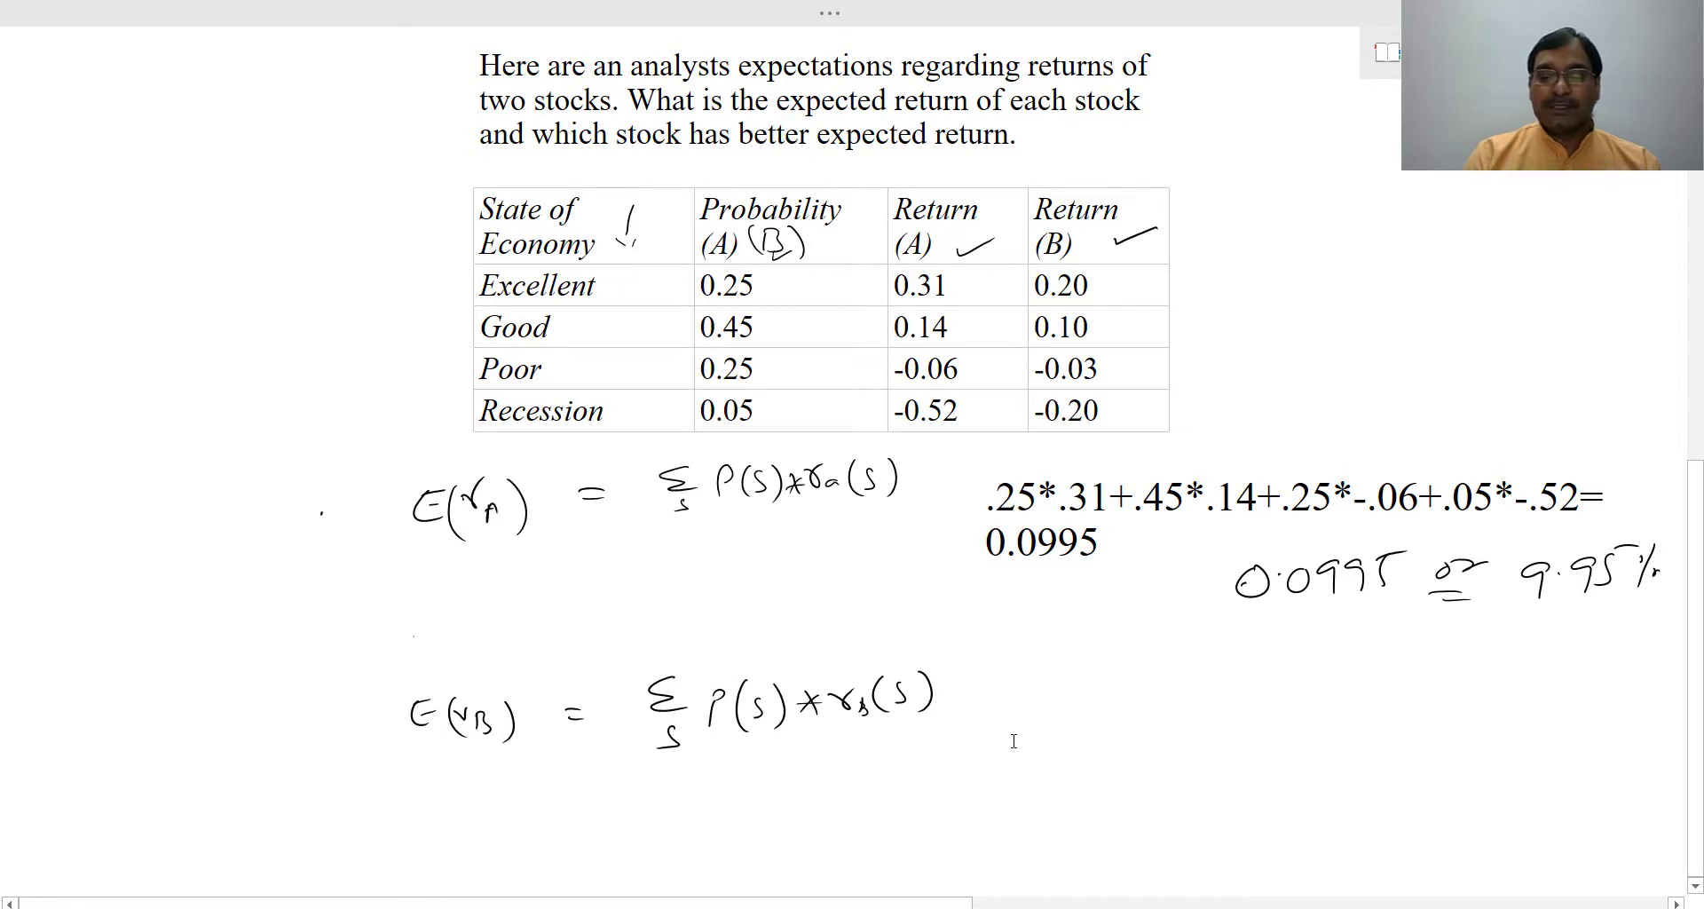
{"action": "scroll", "coordinate": [1013, 750], "scroll_direction": "down", "scroll_amount": 3}
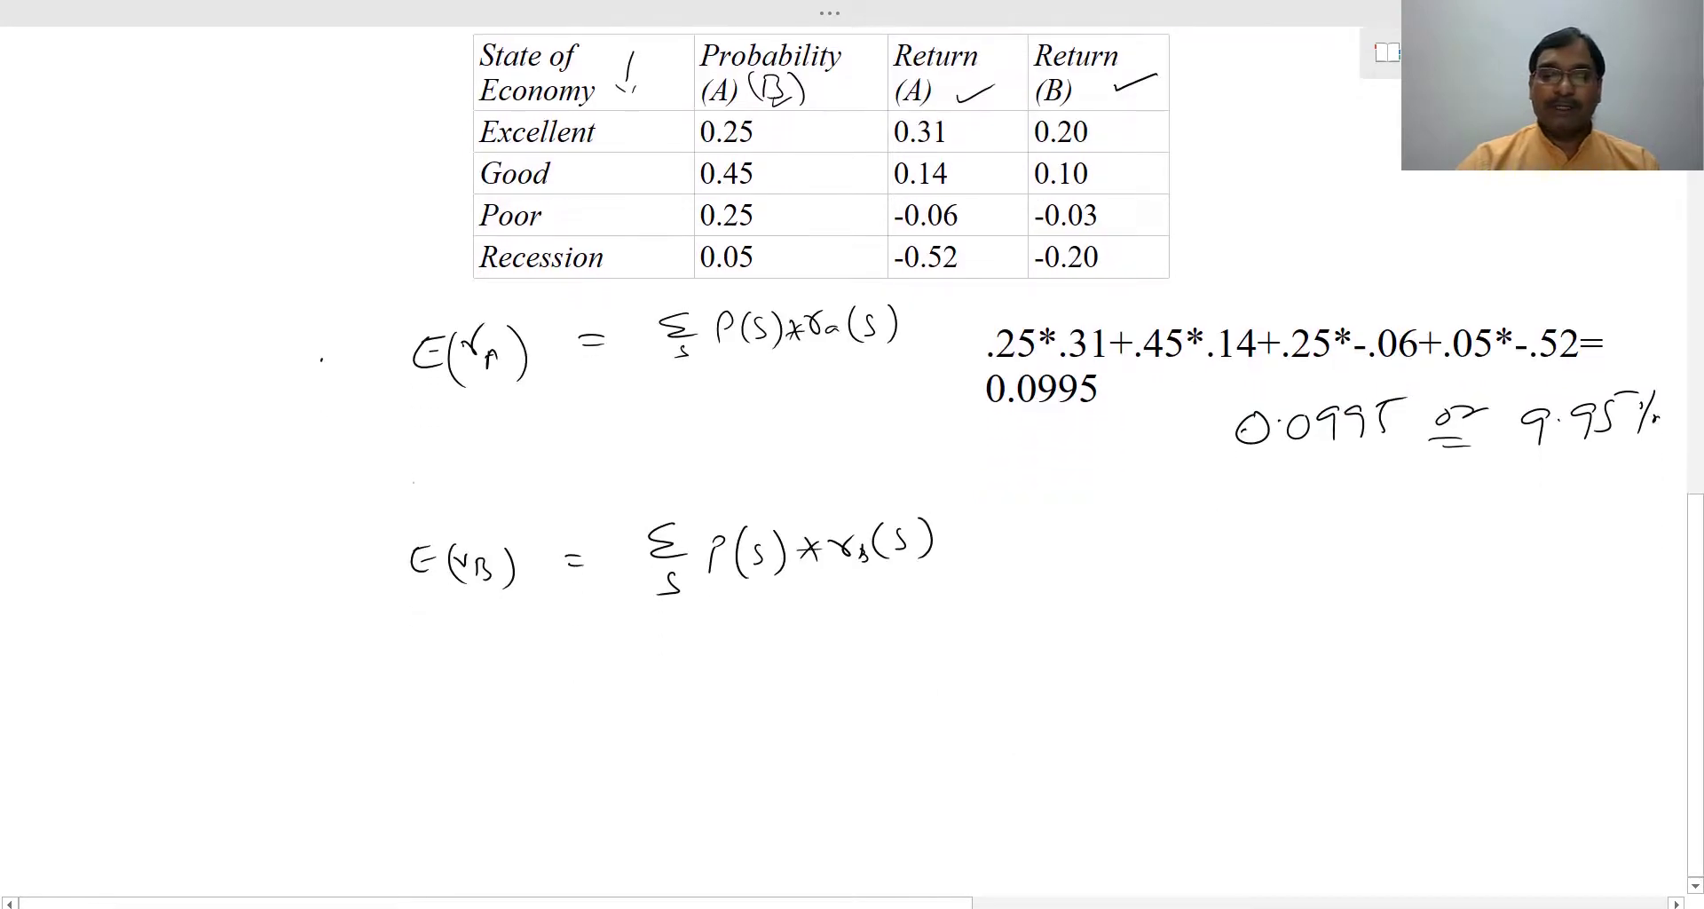
Type stock B's sum .25*.20+.45*.1+.25*-.03+.05*-.2=, correcting a typo, and compute it
{"action": "type", "text": ".25"}
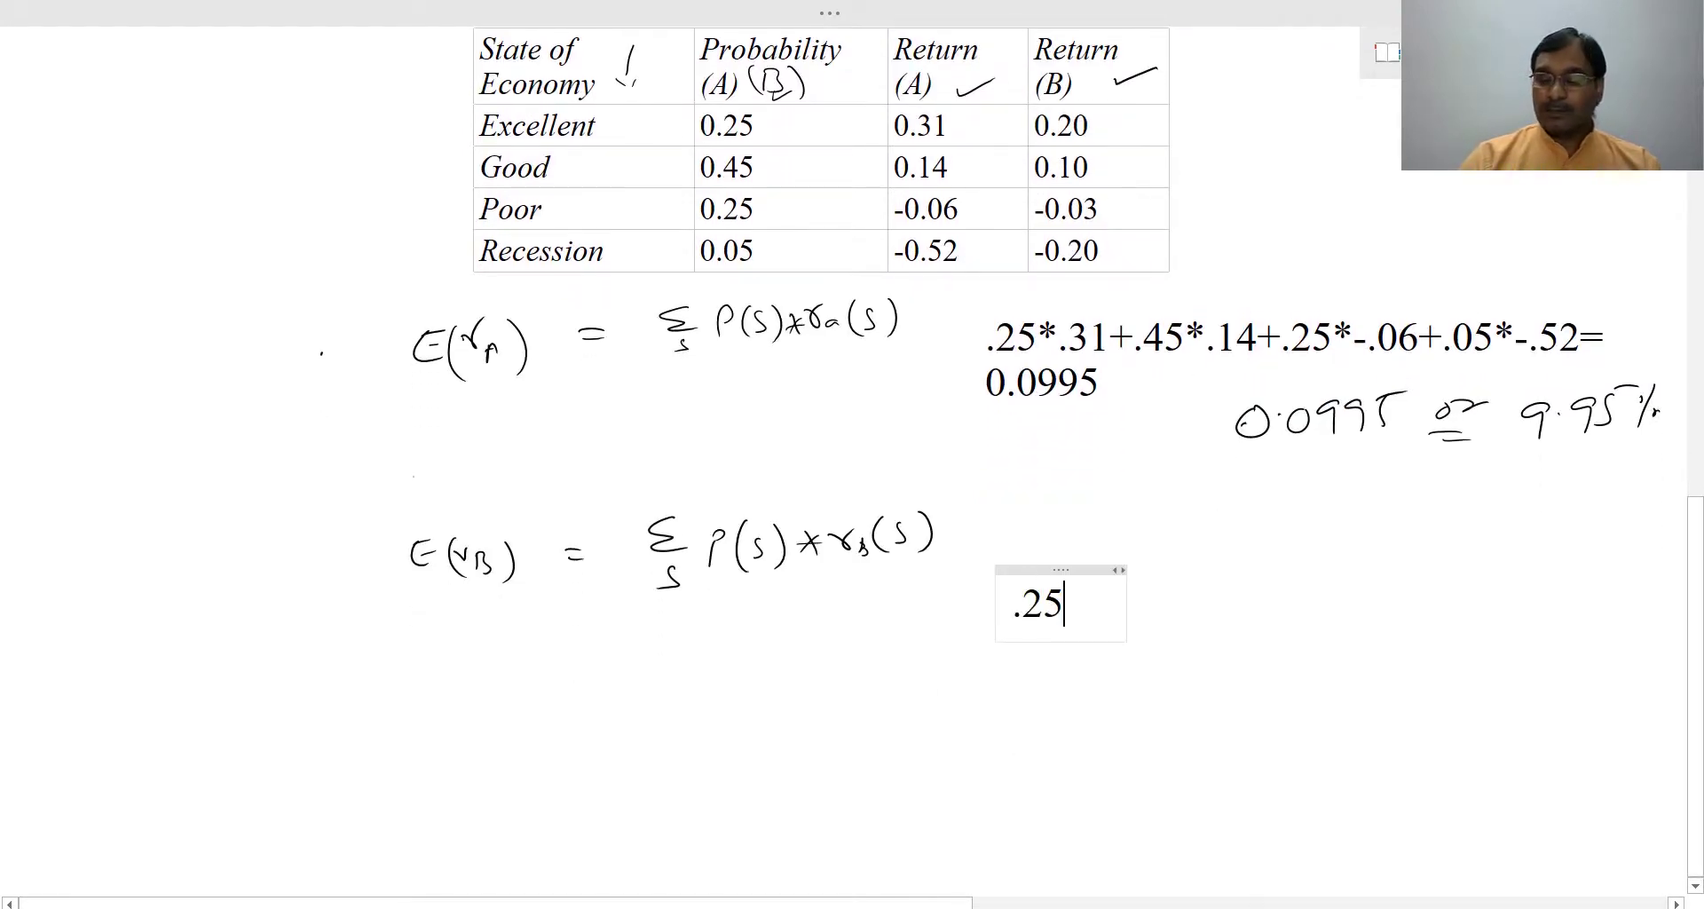
{"action": "type", "text": "*.3"}
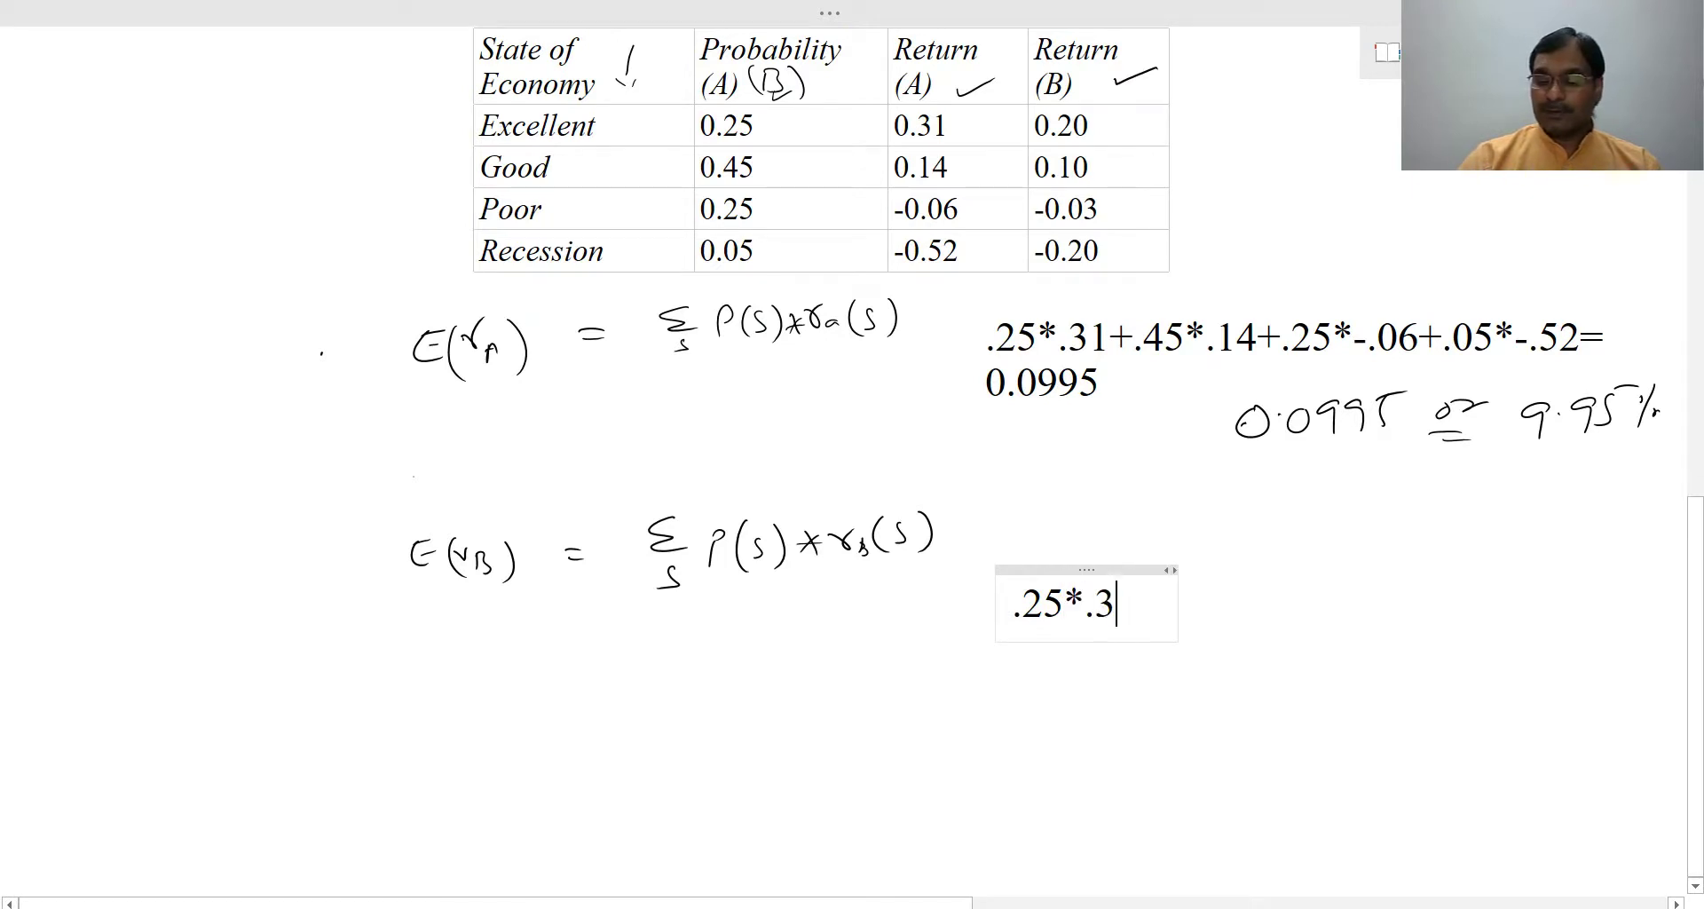
{"action": "key", "text": "BackSpace"}
{"action": "type", "text": "20"}
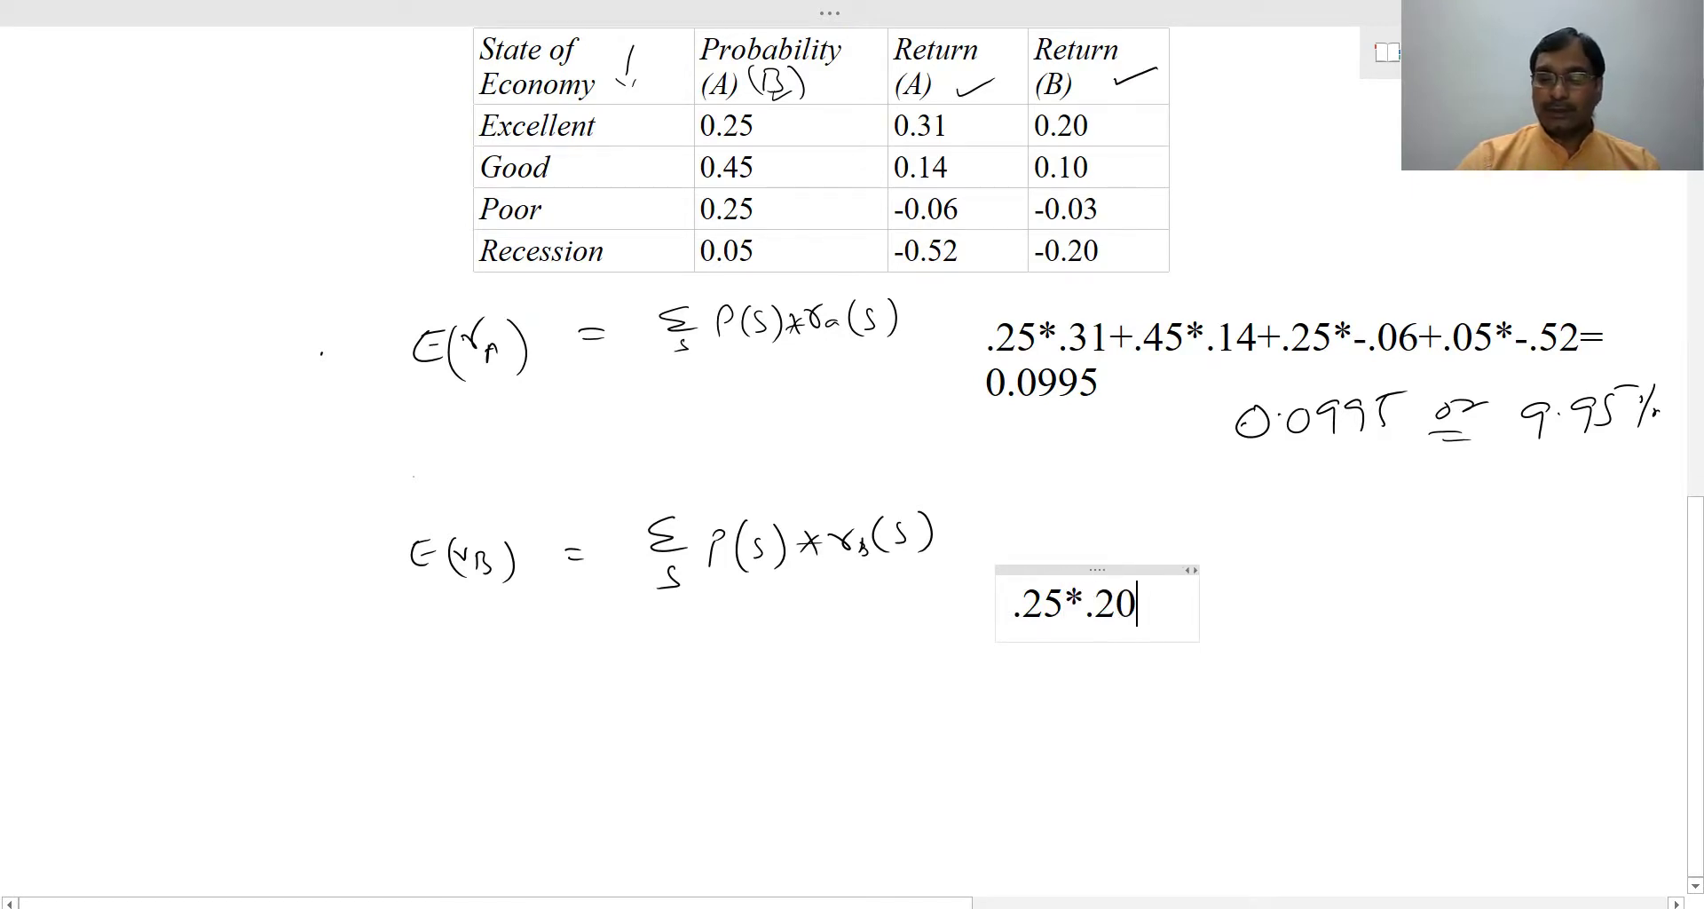
{"action": "type", "text": "+.4"}
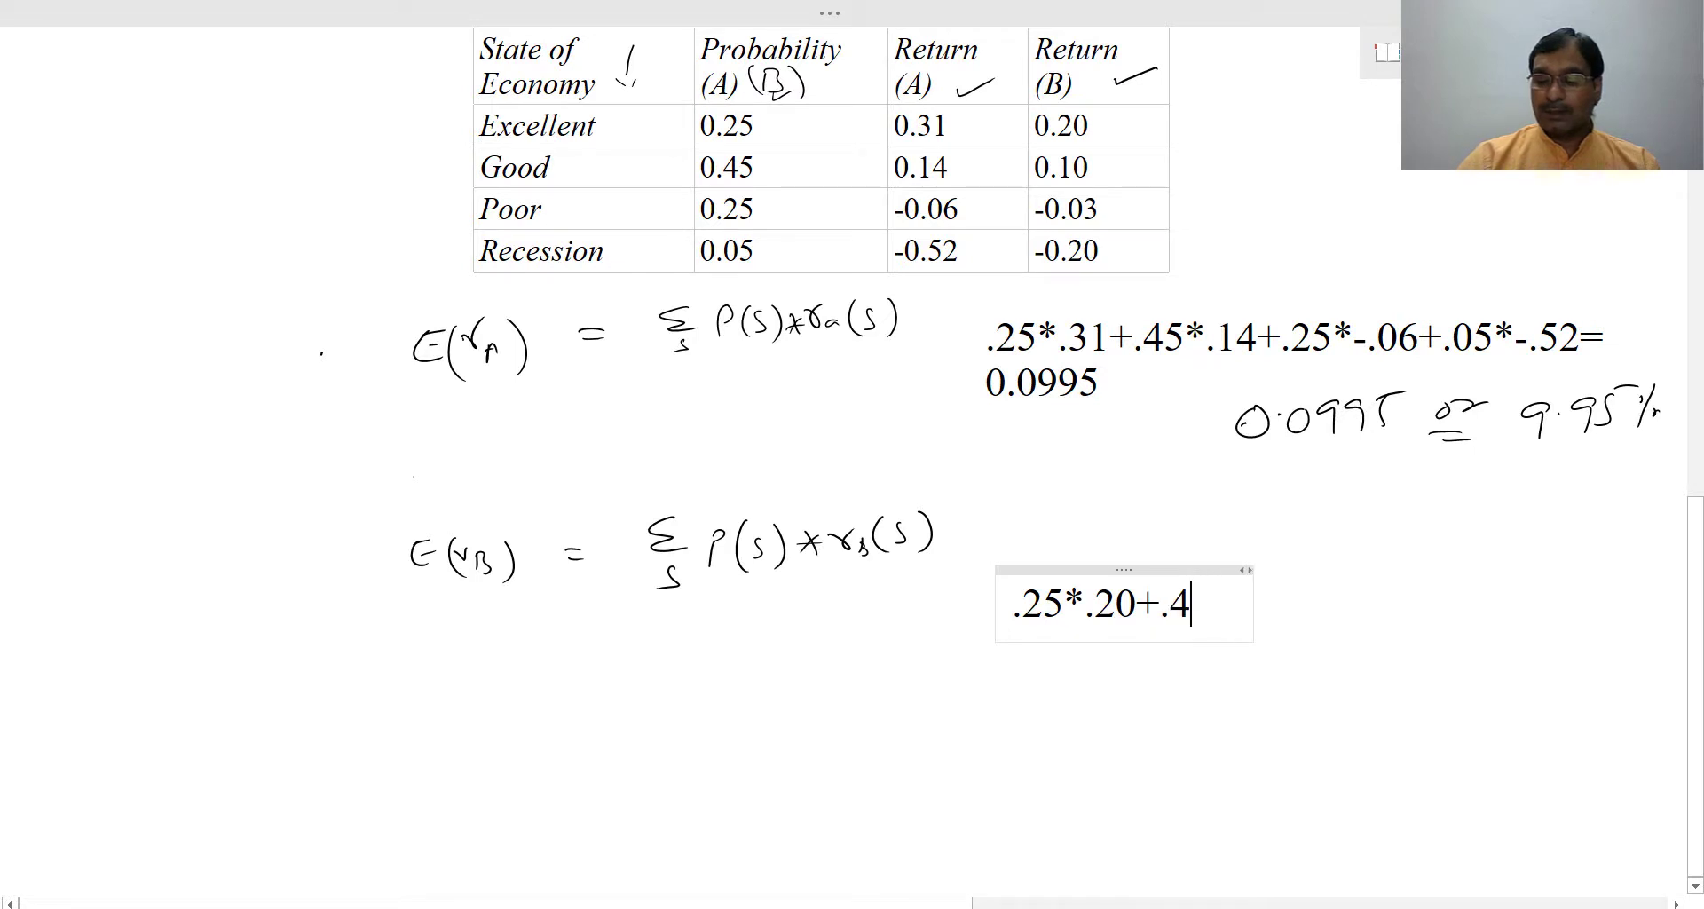
{"action": "type", "text": "5*.1"}
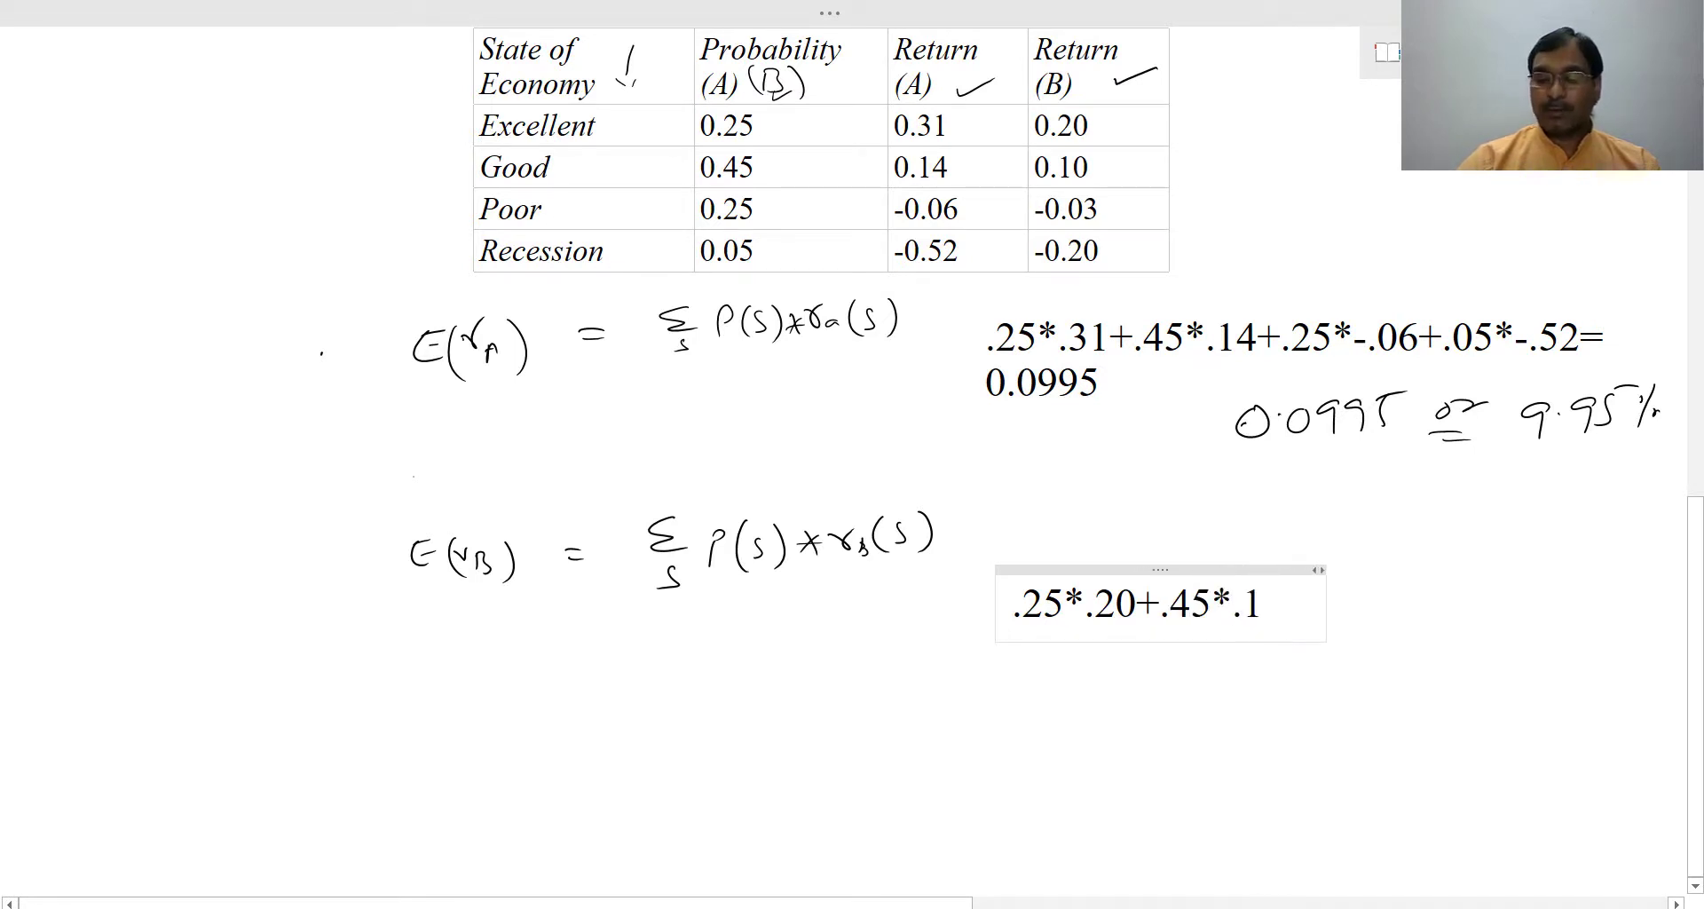
{"action": "type", "text": "+."}
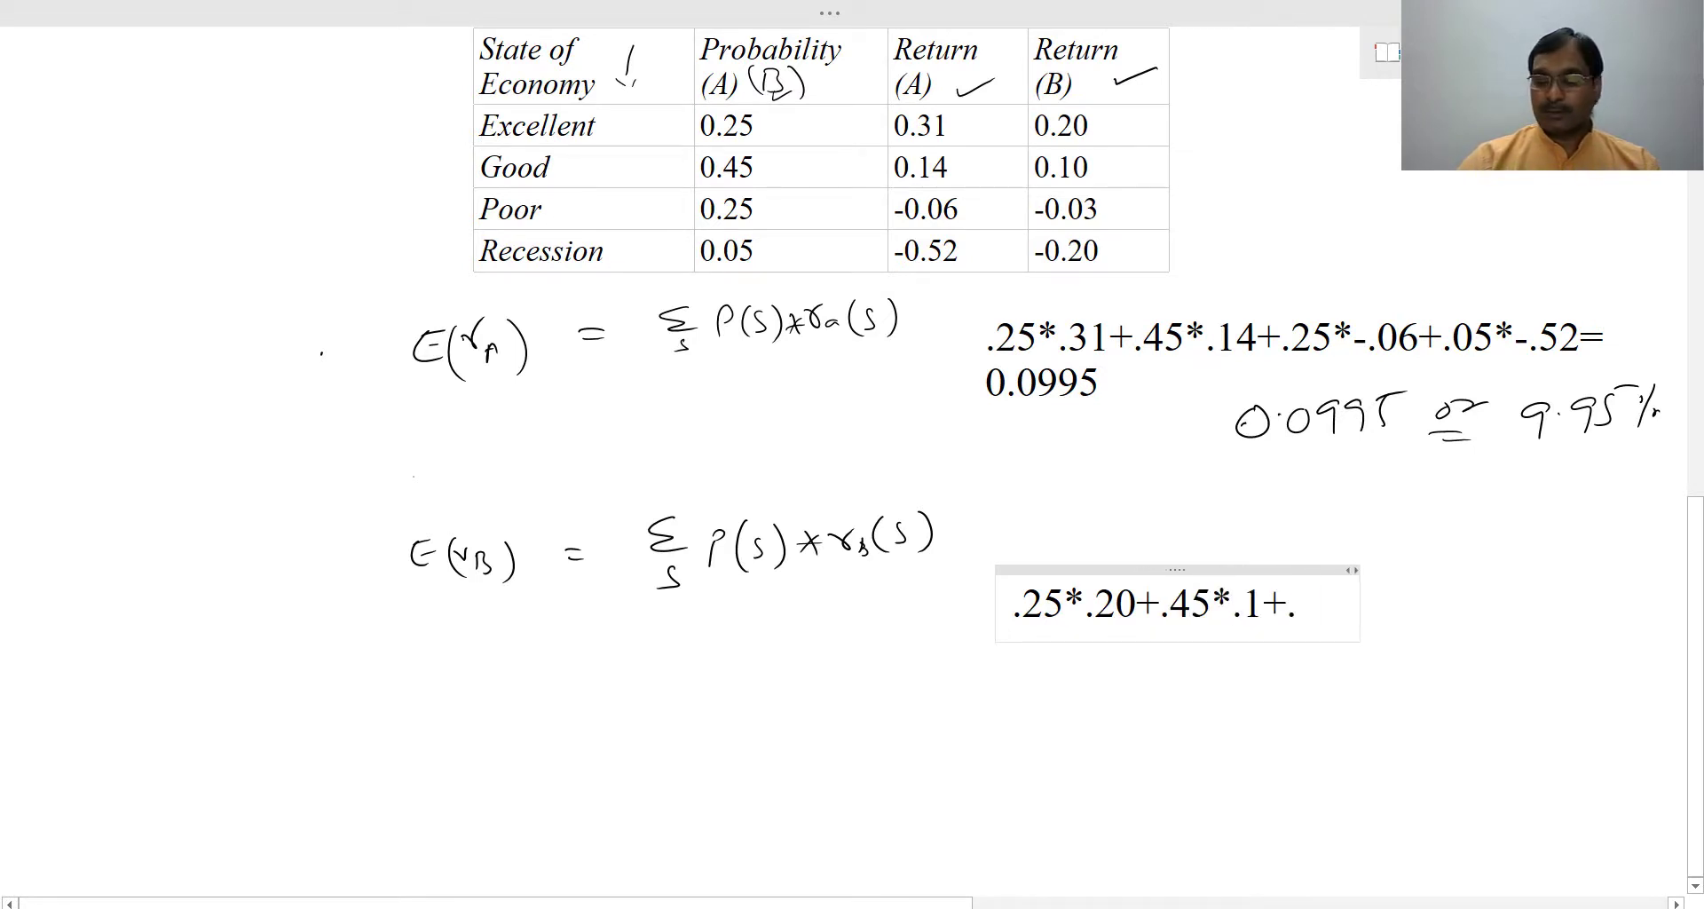
{"action": "type", "text": "25*-"}
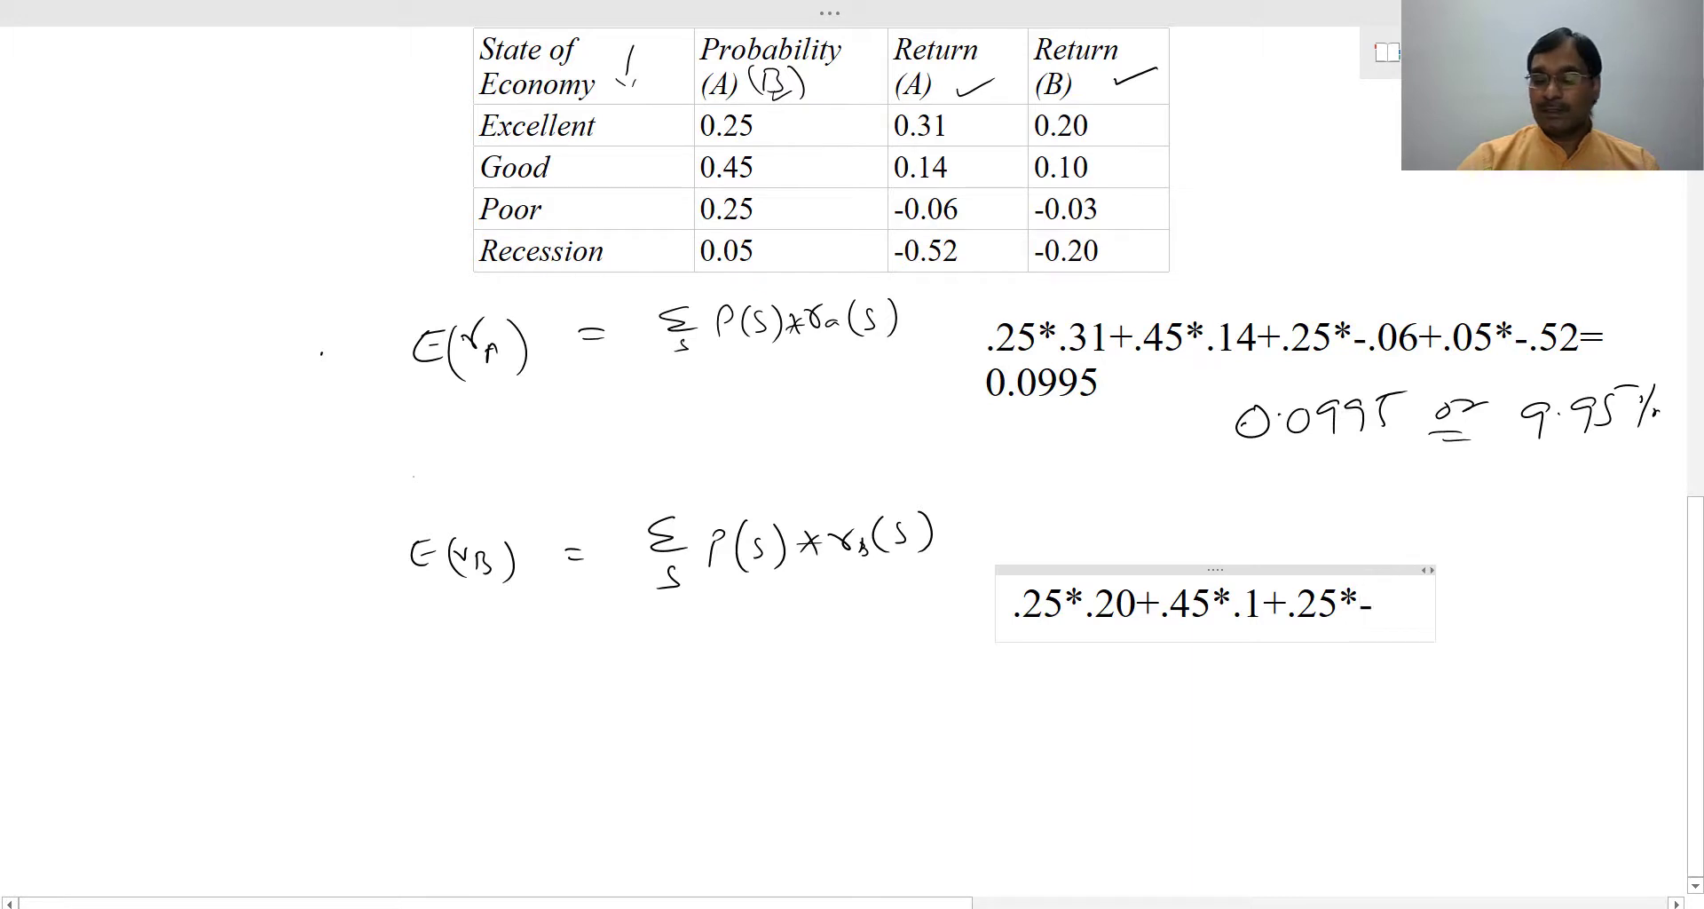
{"action": "type", "text": ".03"}
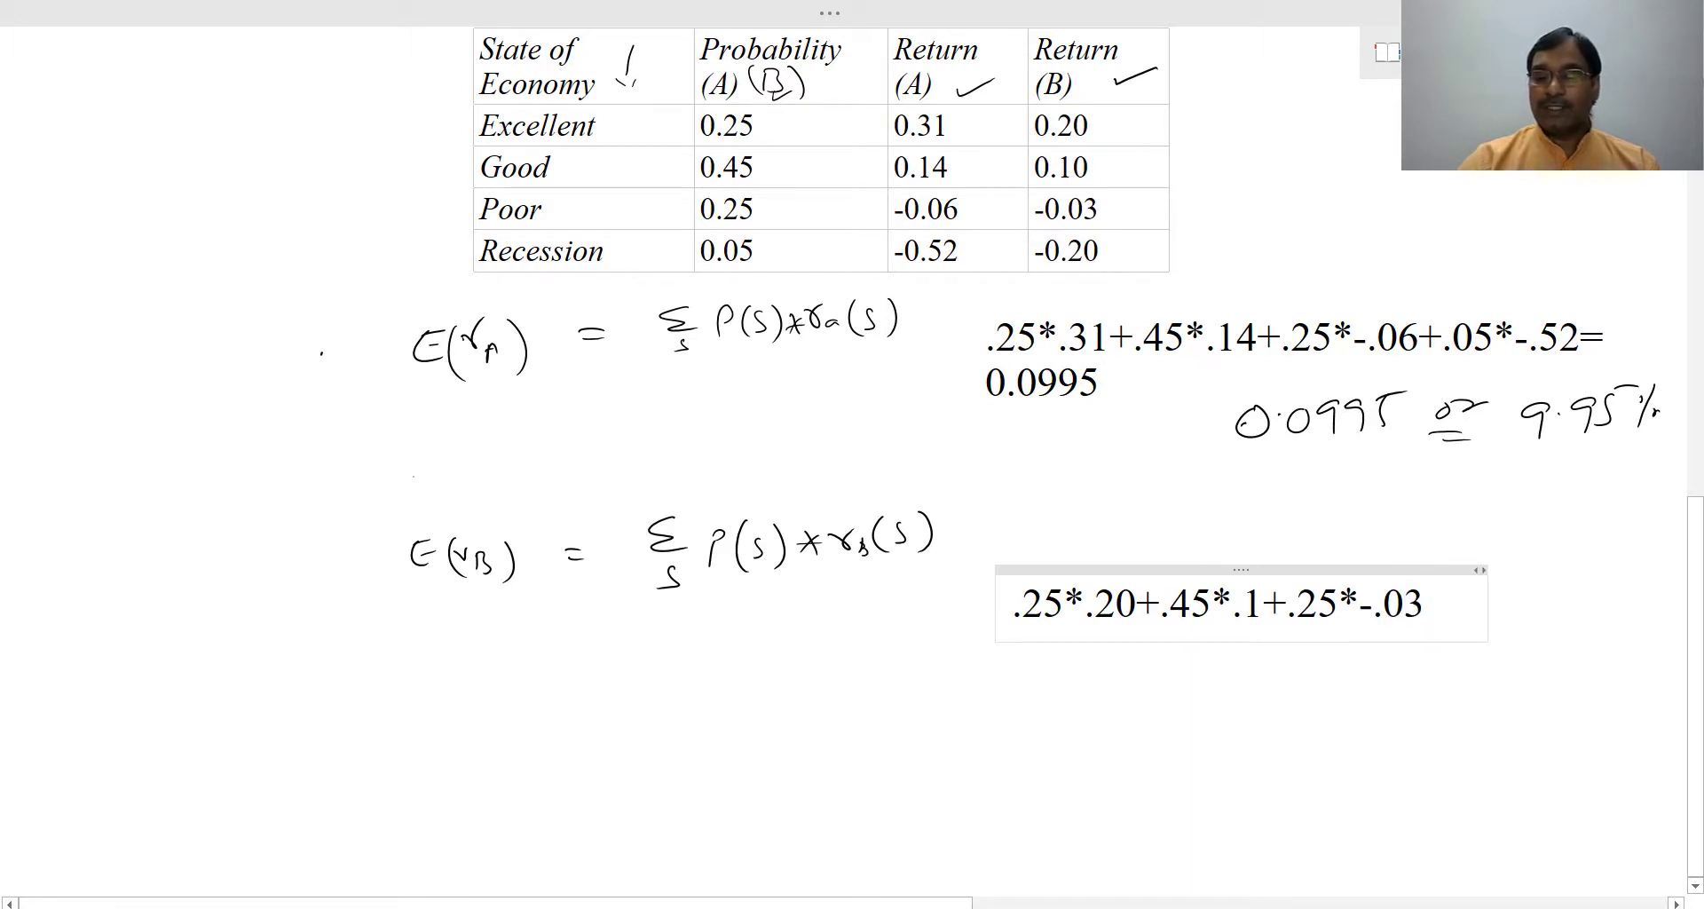
{"action": "type", "text": "+."}
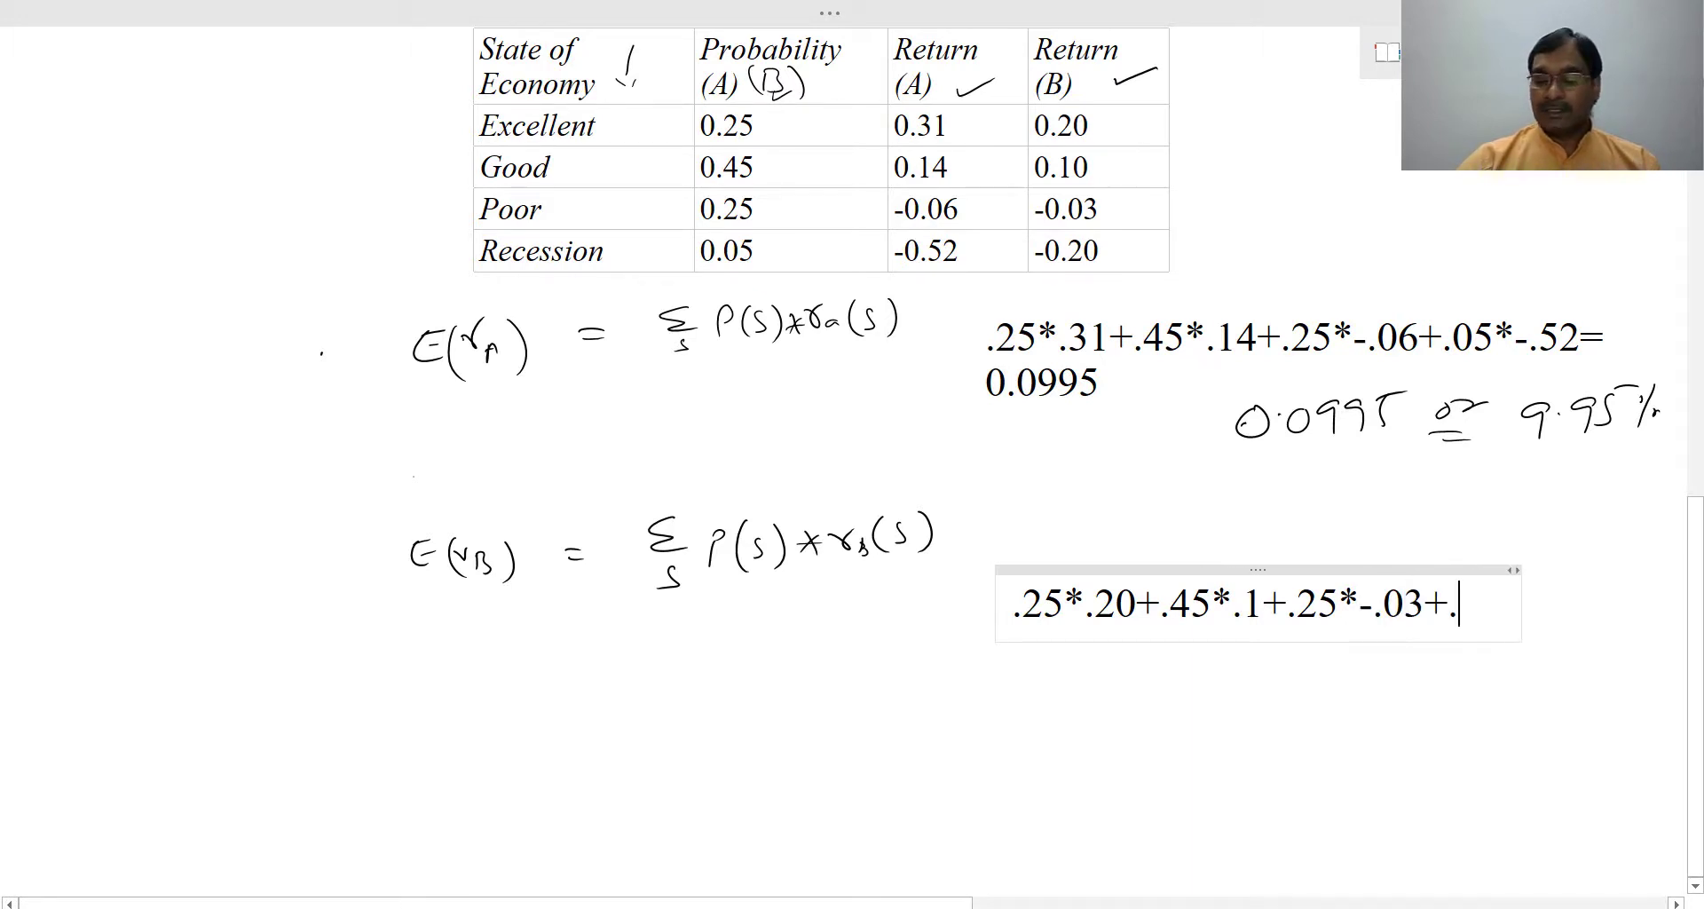
{"action": "type", "text": "05*"}
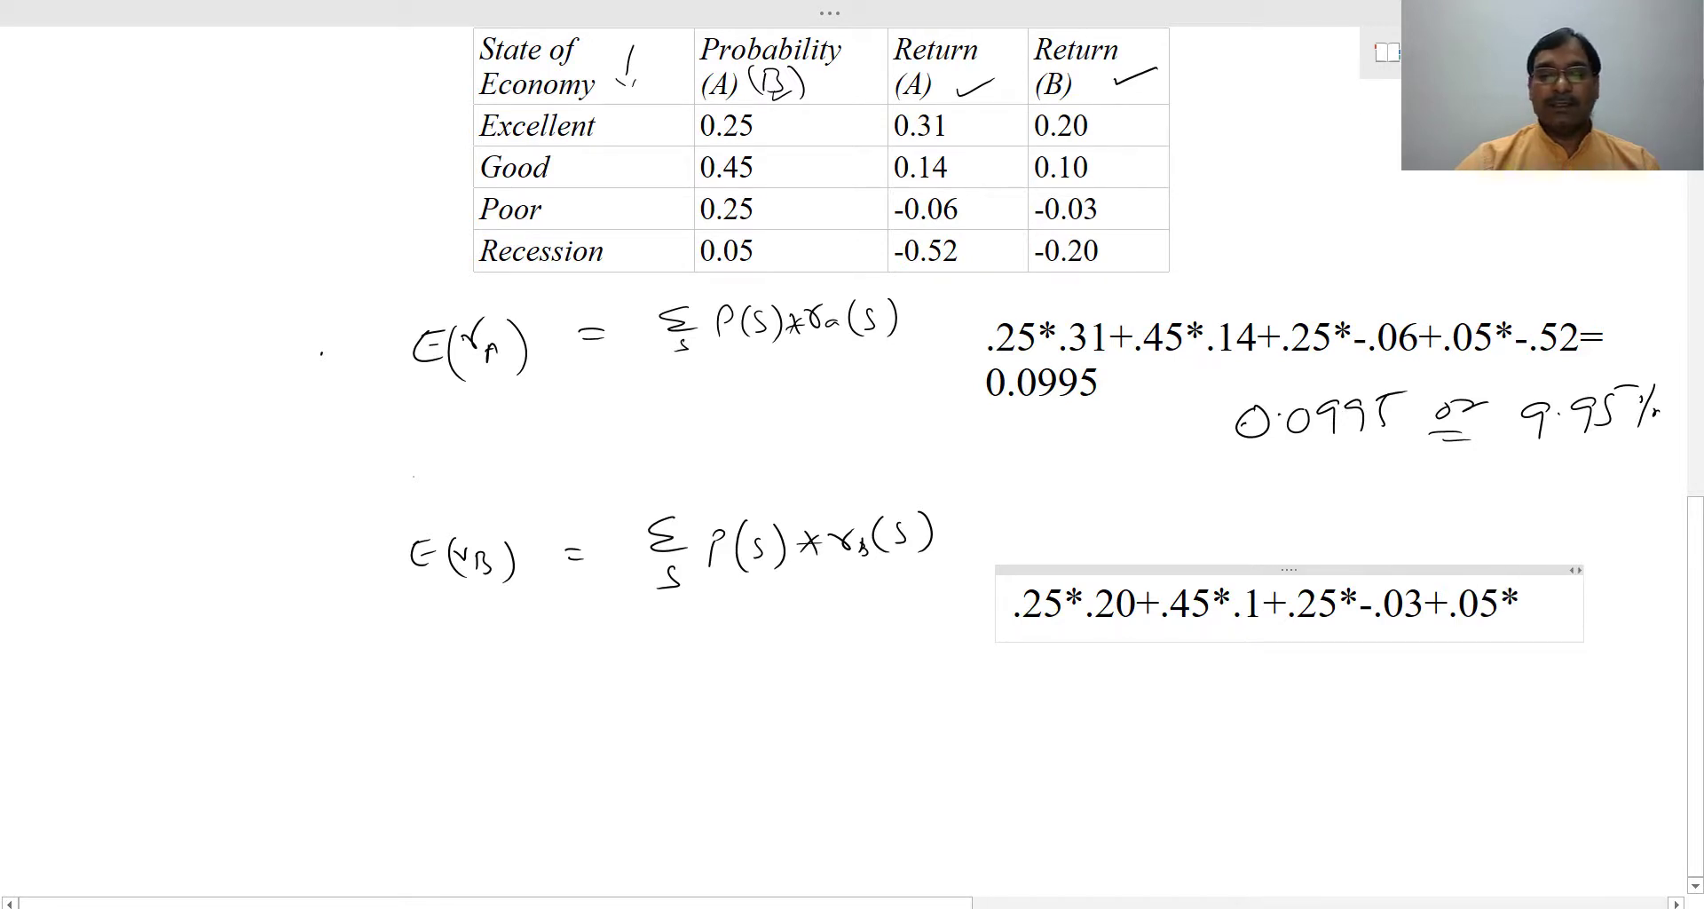
{"action": "type", "text": "-."}
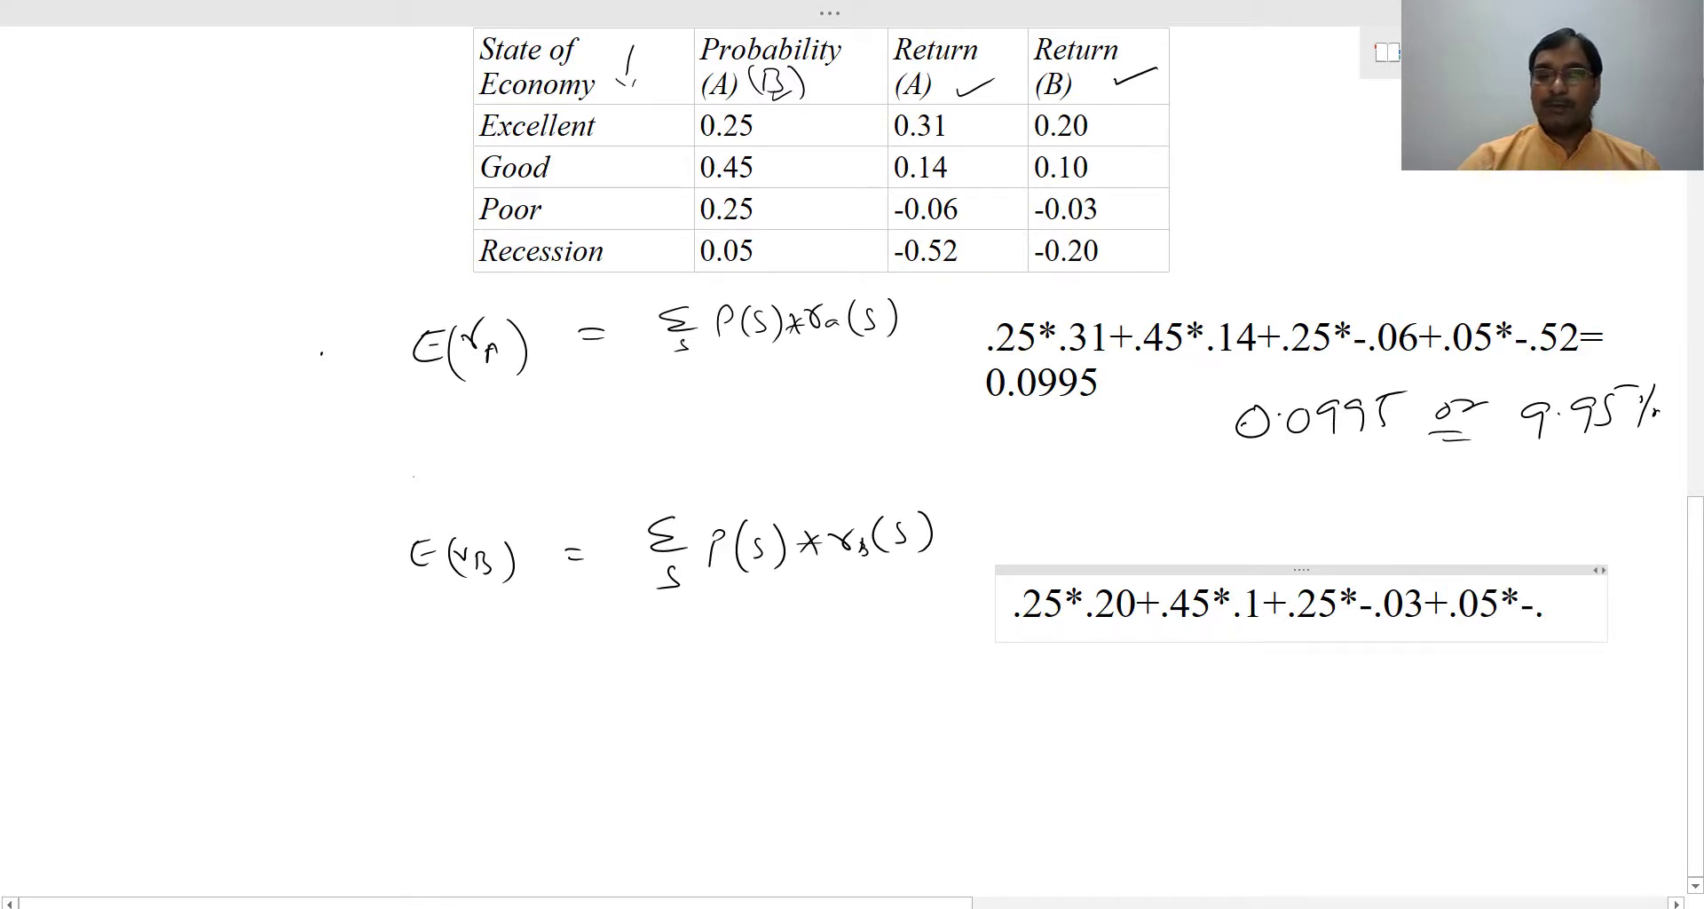
{"action": "type", "text": "2="}
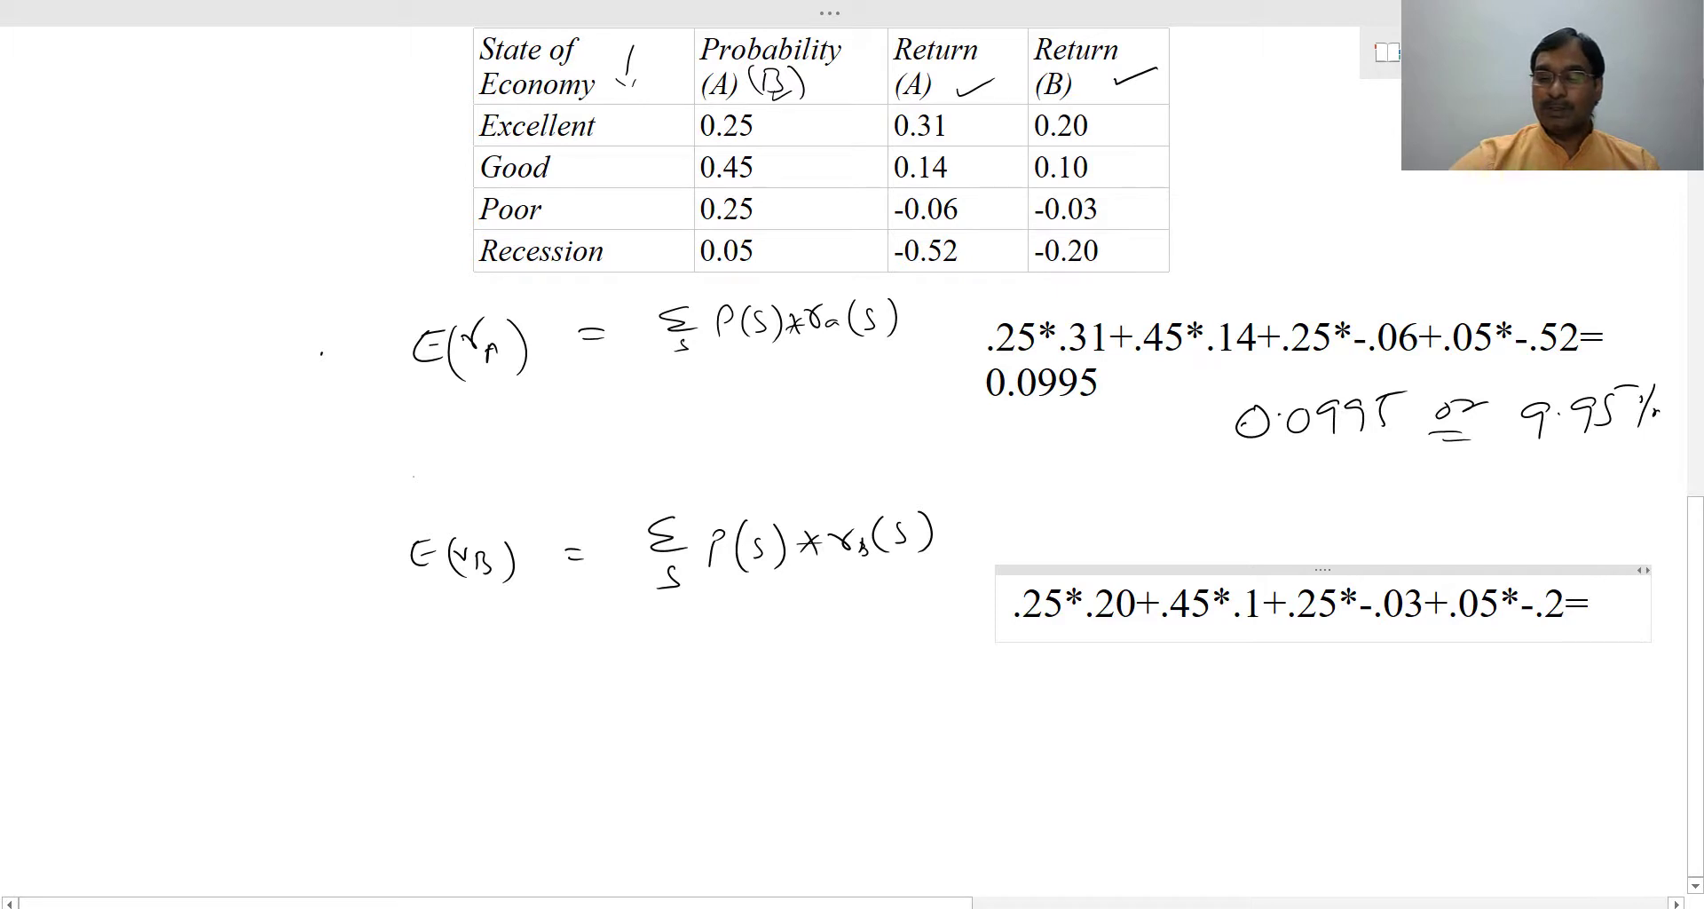
{"action": "key", "text": "Return"}
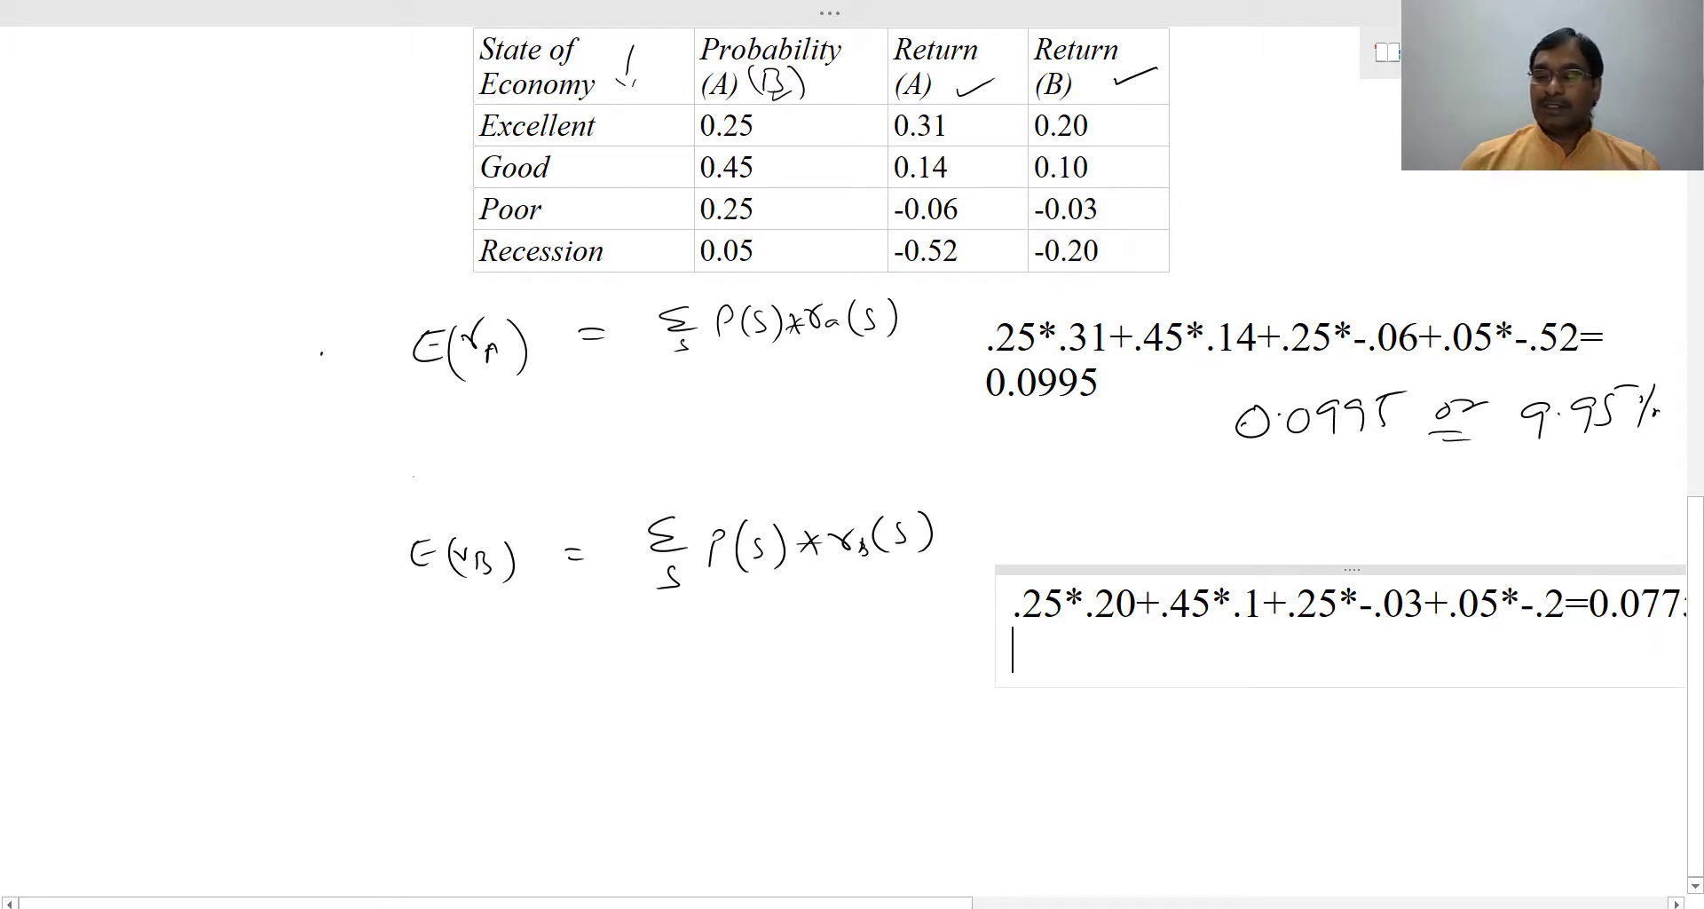
Handwrite '0.0775 or 7.75%' below stock B's calculation and underline 7.75%
{"action": "mouse_move", "coordinate": [973, 627]}
{"action": "left_mouse_down"}
{"action": "mouse_move", "coordinate": [1076, 653]}
{"action": "mouse_move", "coordinate": [1190, 632]}
{"action": "mouse_move", "coordinate": [1230, 606]}
{"action": "left_mouse_up"}
{"action": "left_click_drag", "start_coordinate": [1186, 644], "coordinate": [1394, 635]}
{"action": "mouse_move", "coordinate": [1413, 598]}
{"action": "left_mouse_down"}
{"action": "mouse_move", "coordinate": [1435, 600]}
{"action": "mouse_move", "coordinate": [1449, 639]}
{"action": "mouse_move", "coordinate": [1484, 628]}
{"action": "left_mouse_up"}
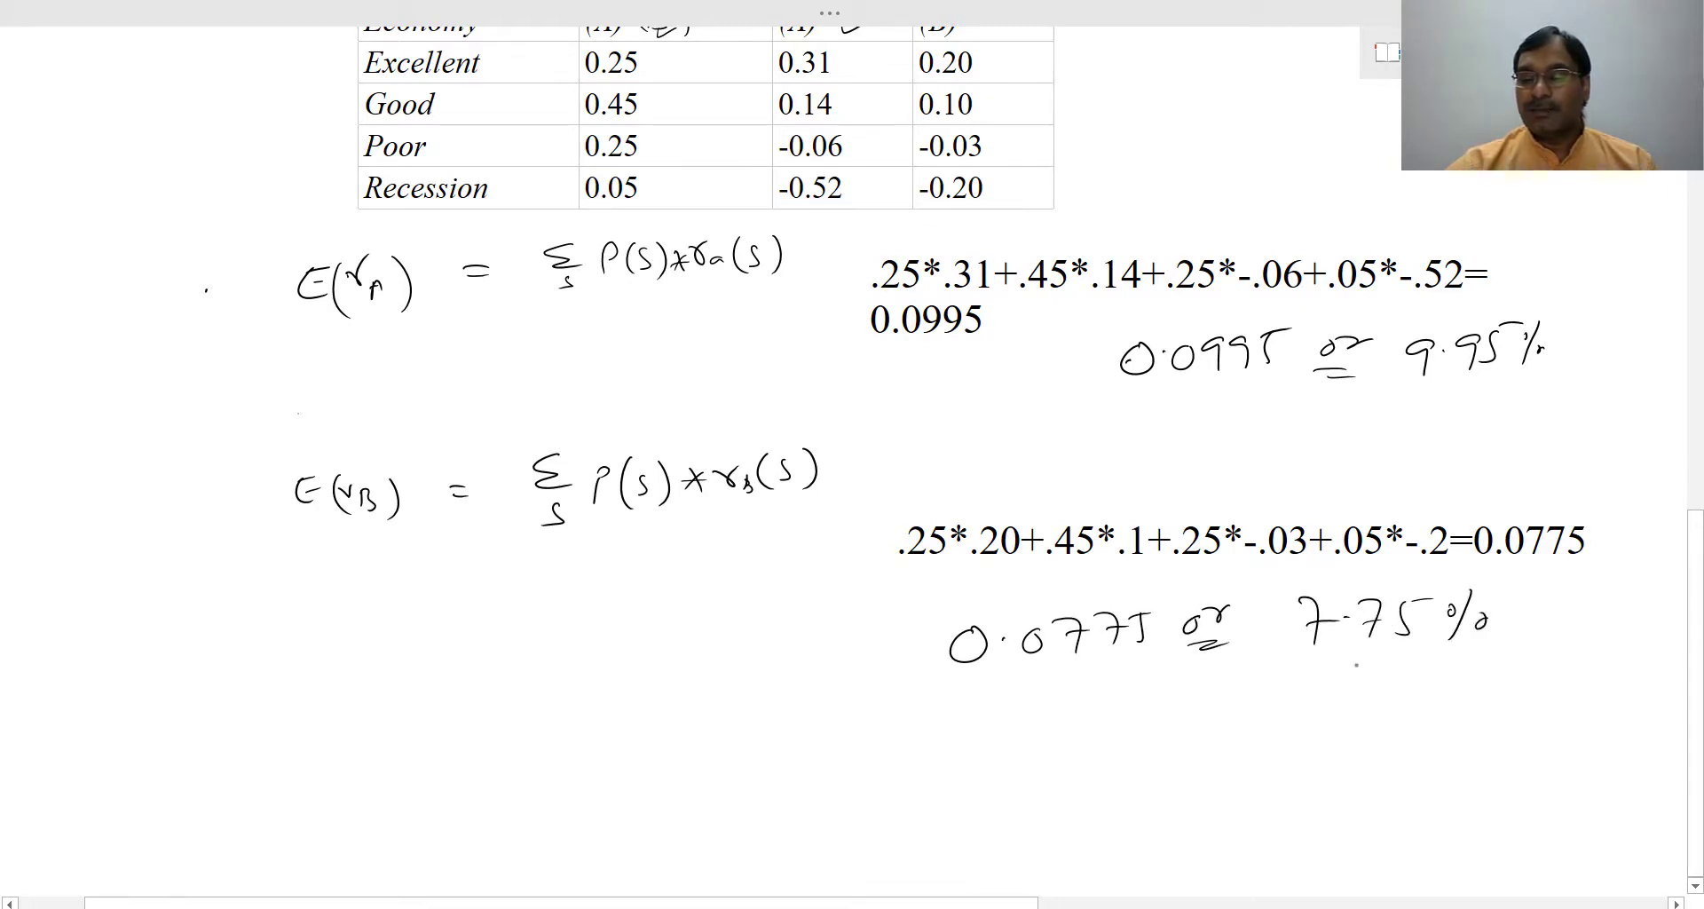
{"action": "left_click_drag", "start_coordinate": [1299, 657], "coordinate": [1480, 658]}
Label stock B's result E(rB) and stock A's 0.0995 result E(rA) in ink
{"action": "mouse_move", "coordinate": [776, 642]}
{"action": "left_mouse_down"}
{"action": "mouse_move", "coordinate": [789, 674]}
{"action": "mouse_move", "coordinate": [832, 656]}
{"action": "mouse_move", "coordinate": [862, 681]}
{"action": "left_mouse_up"}
{"action": "left_click_drag", "start_coordinate": [819, 630], "coordinate": [830, 701]}
{"action": "mouse_move", "coordinate": [961, 379]}
{"action": "left_mouse_down"}
{"action": "mouse_move", "coordinate": [975, 411]}
{"action": "mouse_move", "coordinate": [976, 389]}
{"action": "mouse_move", "coordinate": [1018, 385]}
{"action": "mouse_move", "coordinate": [1060, 419]}
{"action": "left_mouse_up"}
{"action": "left_click", "coordinate": [1031, 401]}
{"action": "left_click_drag", "start_coordinate": [1001, 371], "coordinate": [1015, 426]}
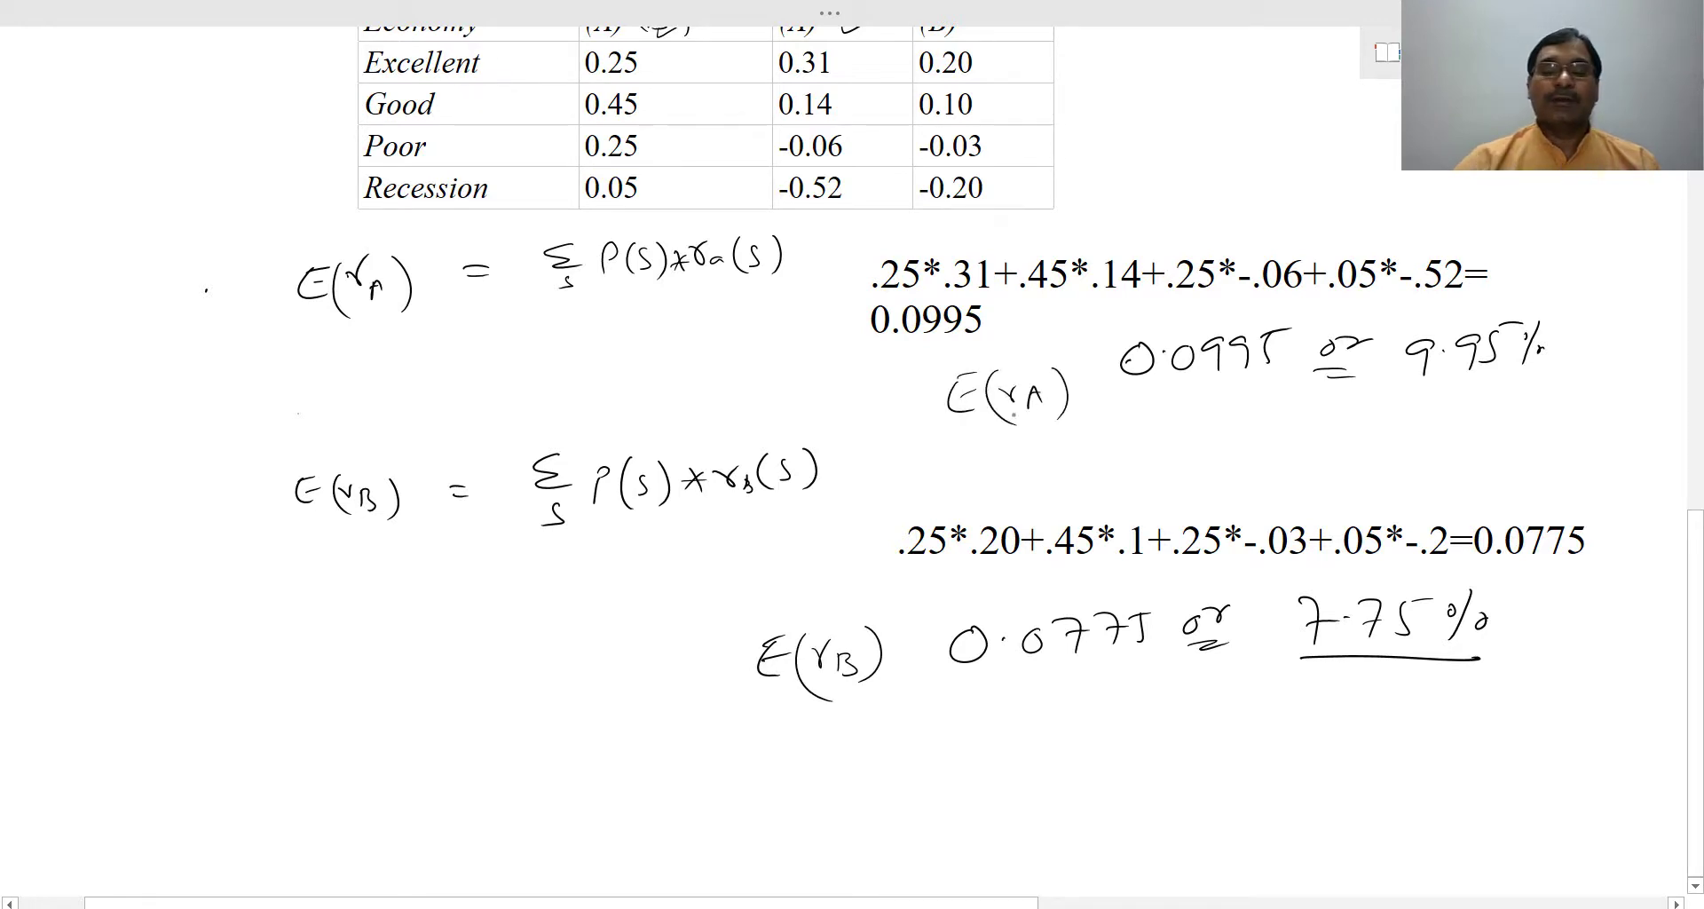